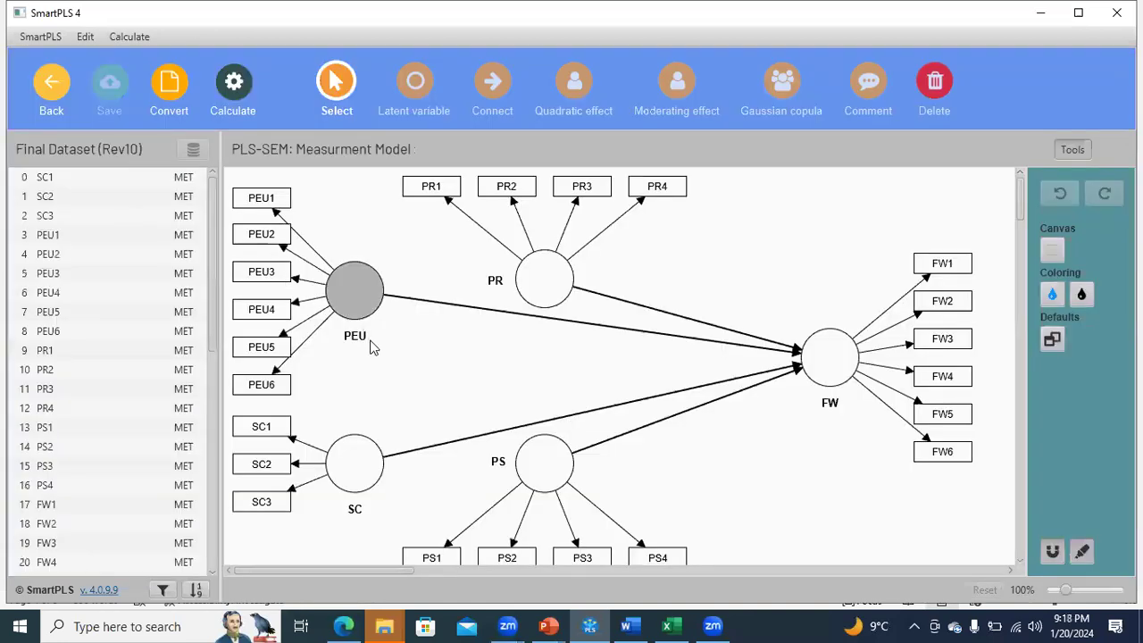
# Step: Switch to the Day 12 PowerPoint presentation and show slide 27, Assessment of Structural Model
pyautogui.click(548, 625)
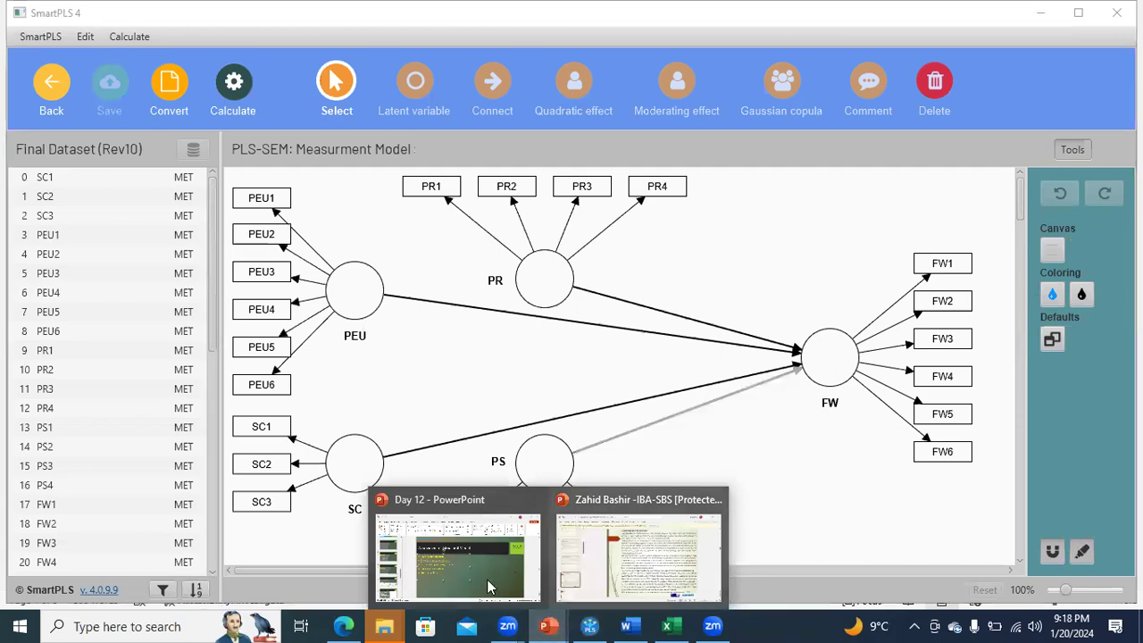
pyautogui.click(487, 579)
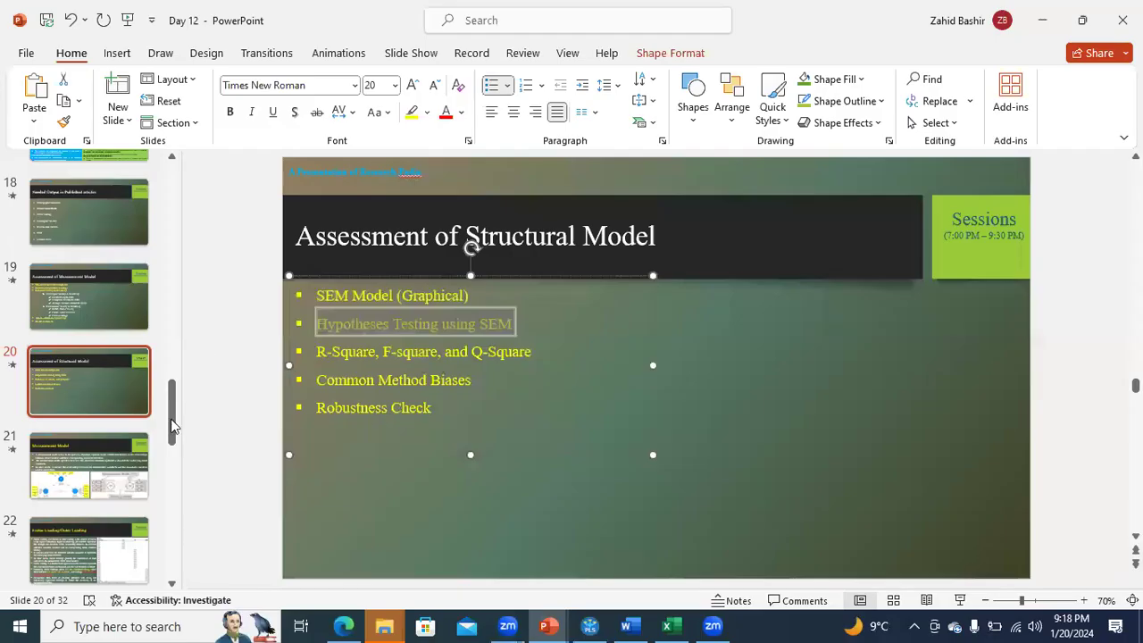
pyautogui.moveTo(172, 440); pyautogui.dragTo(167, 497)
pyautogui.click(91, 342)
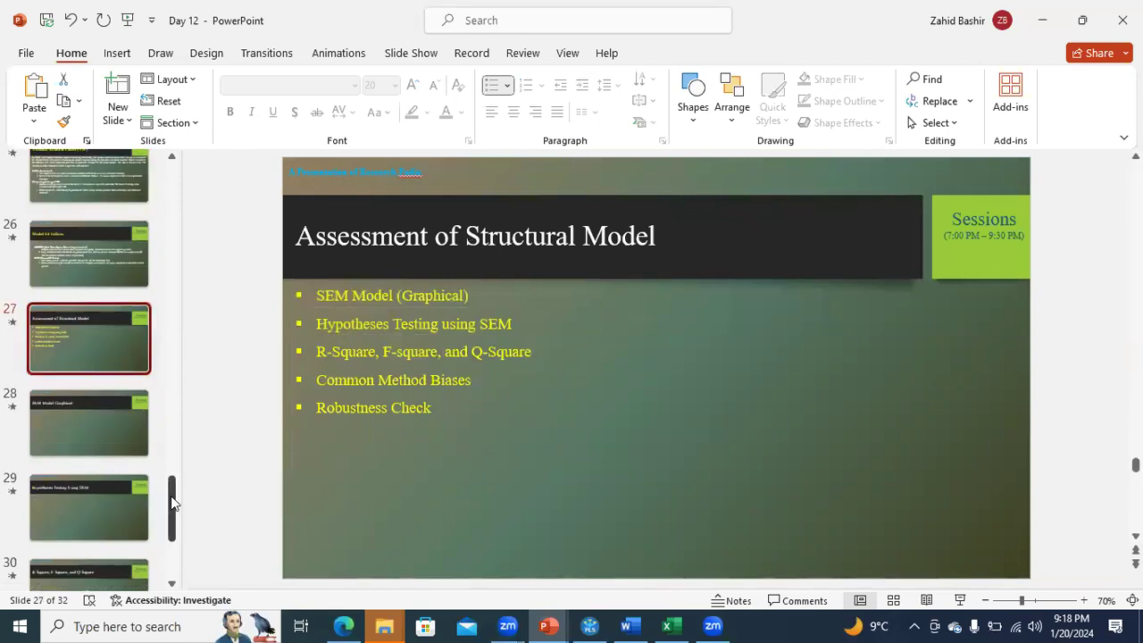
pyautogui.moveTo(171, 508); pyautogui.dragTo(169, 473)
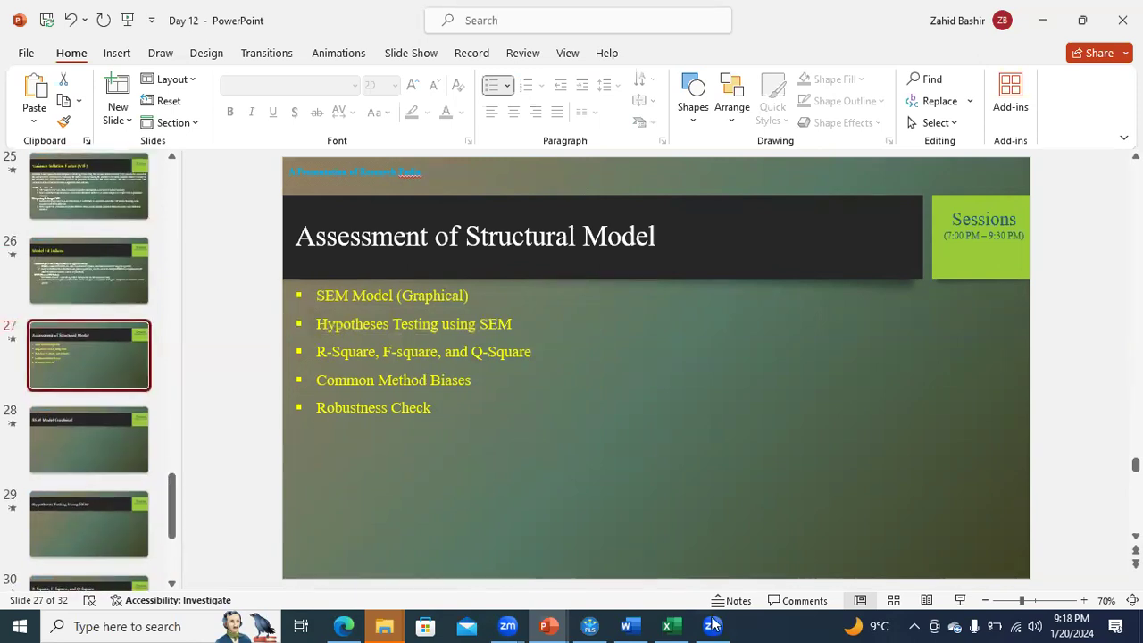
# Step: Switch back to SmartPLS and move the FW construct with its indicators closer to the PR and PS constructs
pyautogui.click(597, 623)
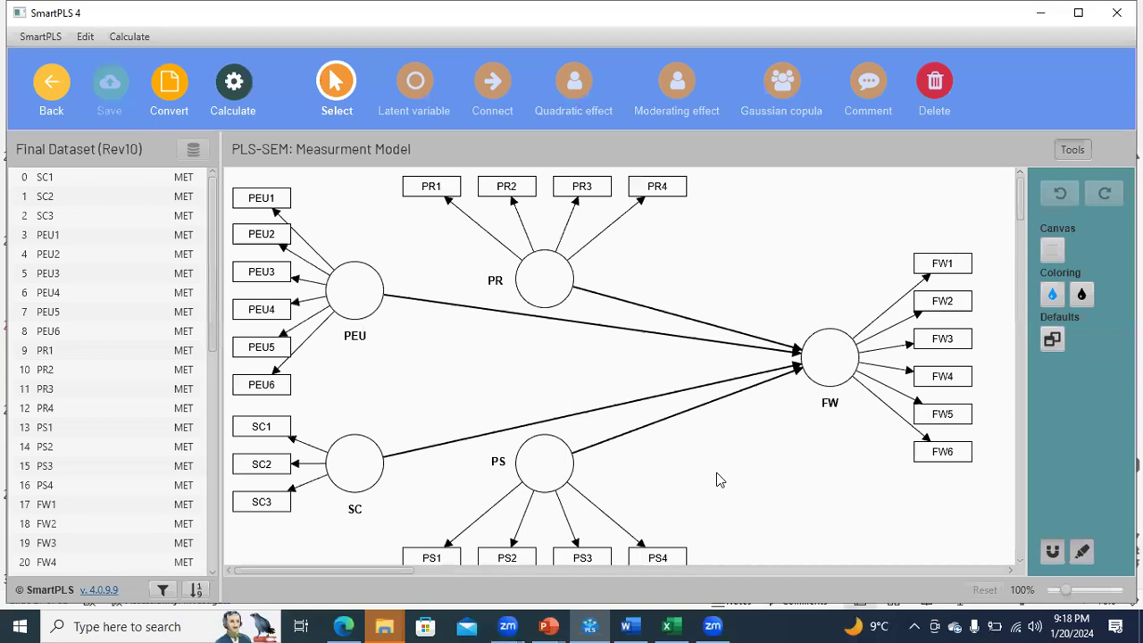
pyautogui.click(828, 360)
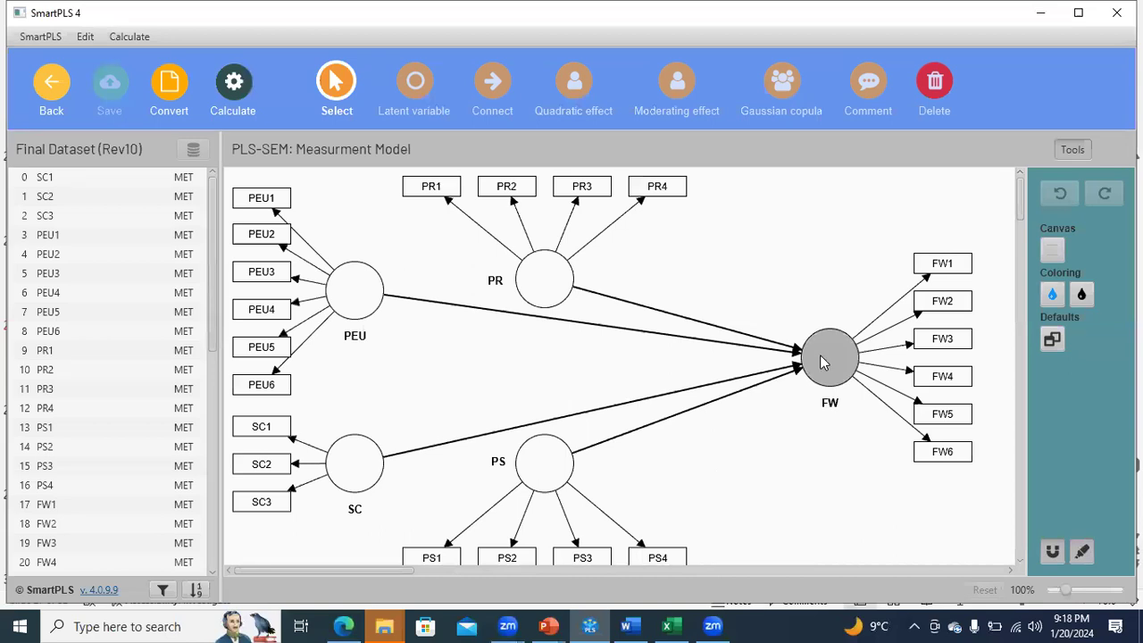
pyautogui.moveTo(774, 377); pyautogui.dragTo(686, 379)
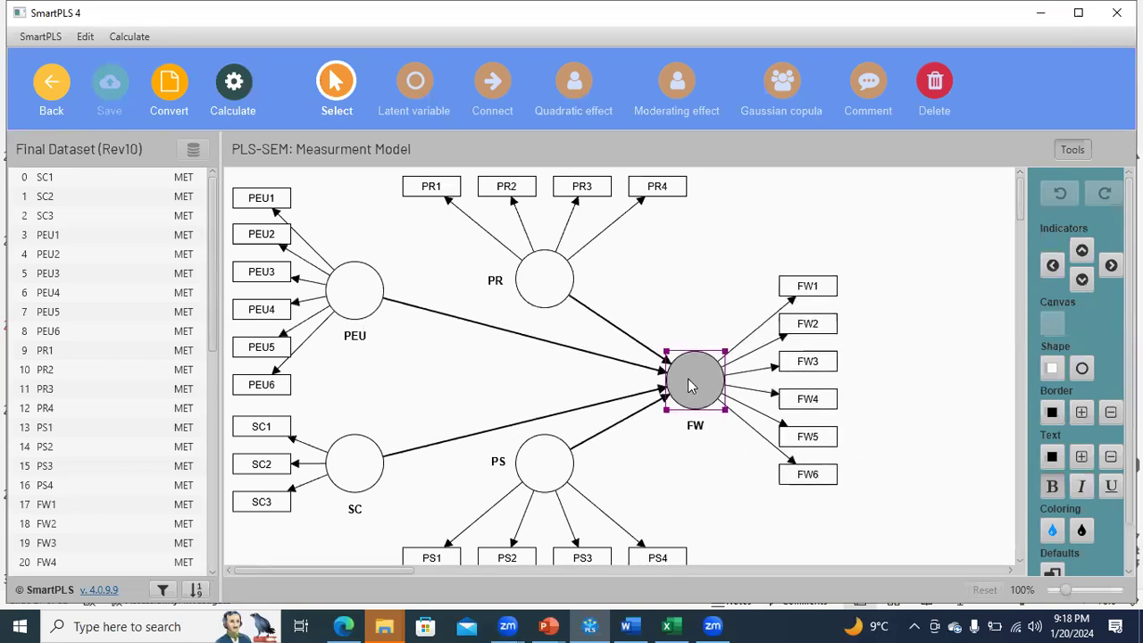
# Step: Switch to the protected-view PowerPoint presentation and show the research model diagram on slide 9
pyautogui.click(561, 624)
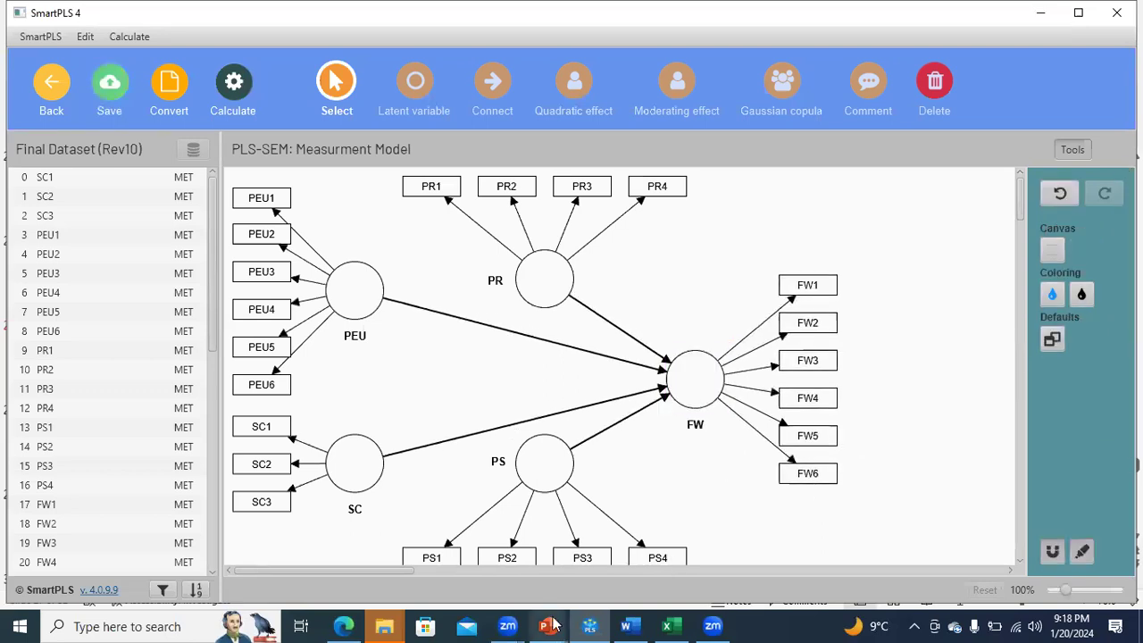
pyautogui.click(639, 557)
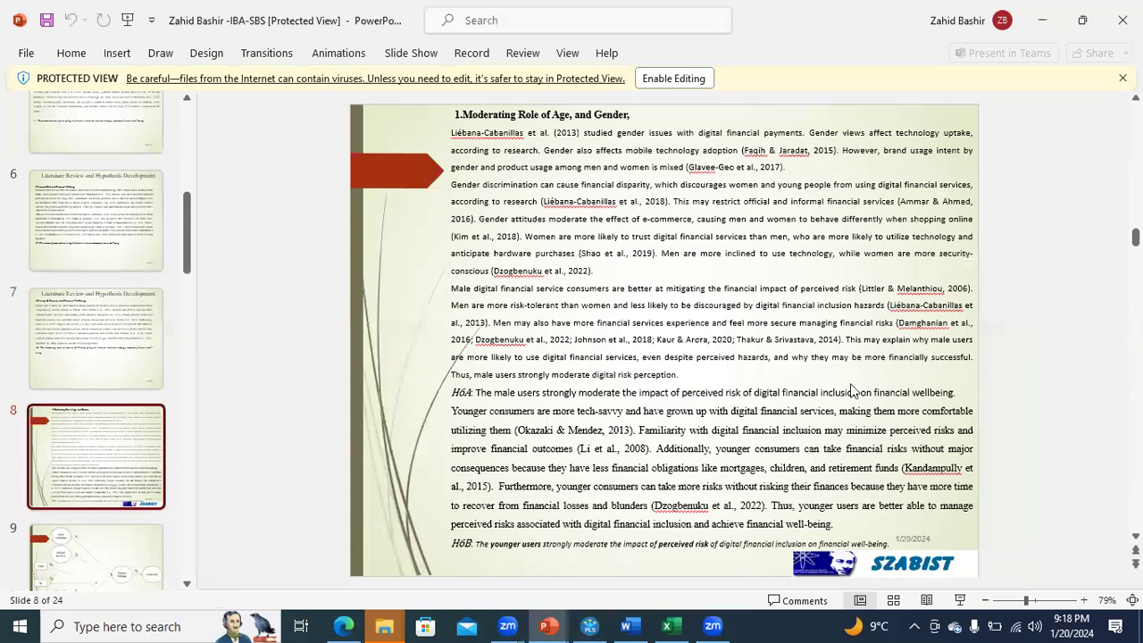
pyautogui.scroll(-1, 891, 395)
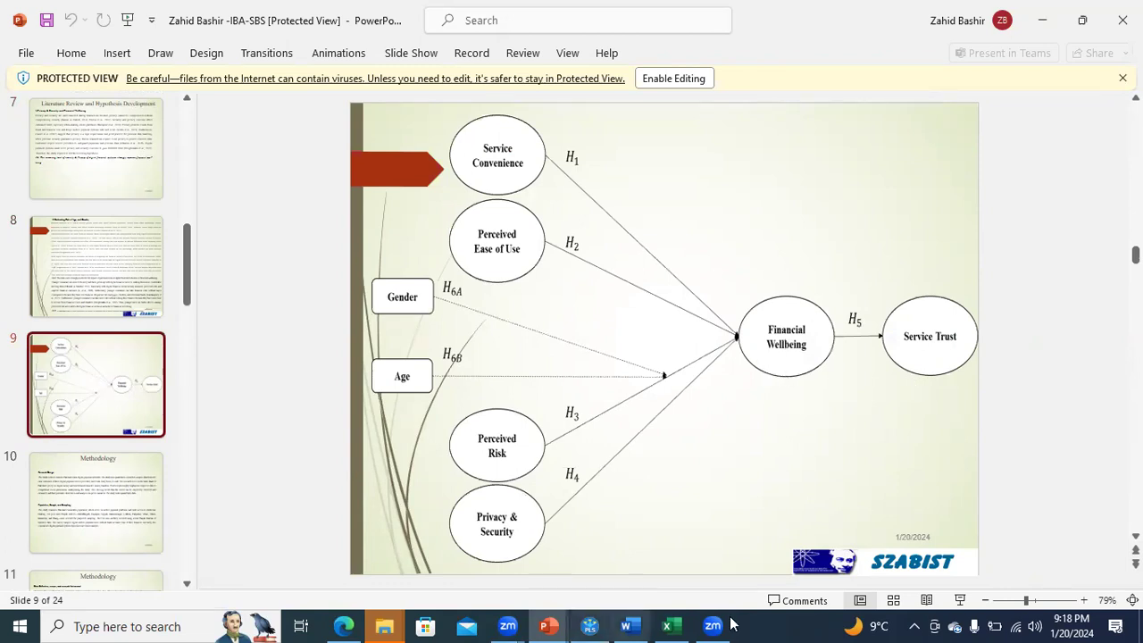
# Step: Return to SmartPLS and hide the indicators of the FW and PR constructs
pyautogui.click(597, 624)
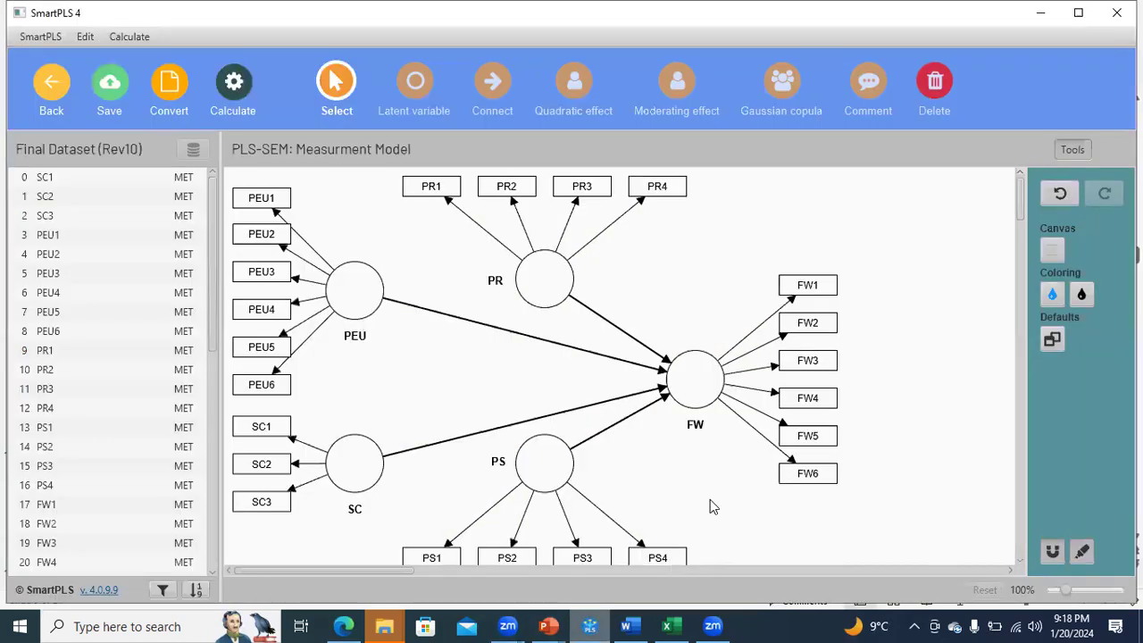
pyautogui.click(698, 379)
pyautogui.rightClick(698, 379)
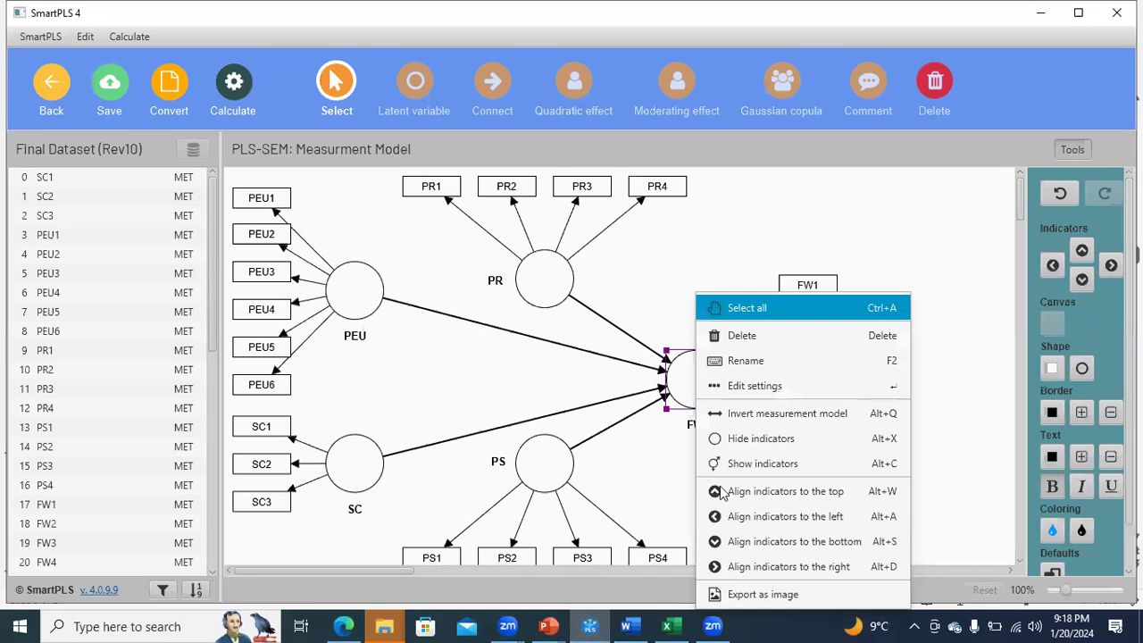
pyautogui.click(766, 438)
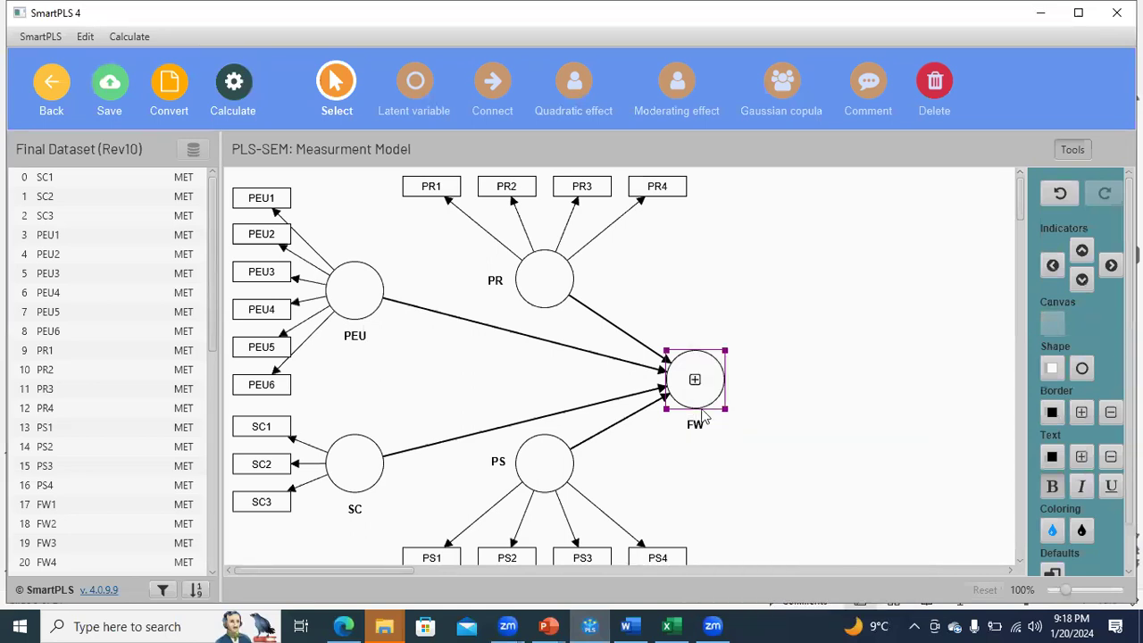
pyautogui.click(560, 292)
pyautogui.rightClick(560, 293)
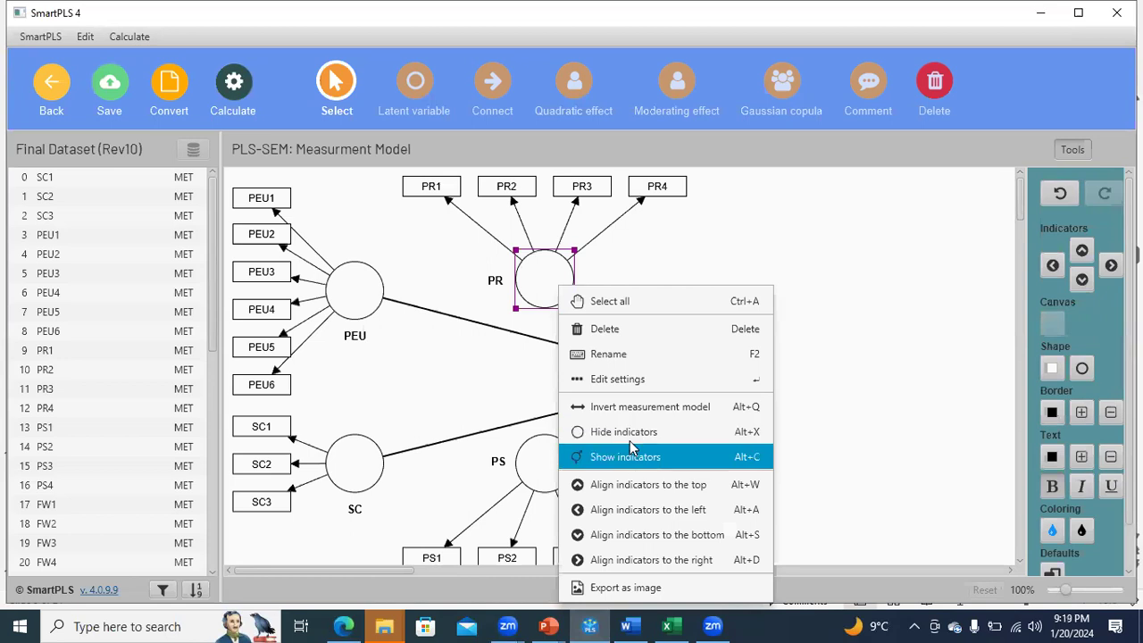
pyautogui.hotkey('alt', 'x')
# Step: Hide the indicators of the PEU, SC and PS constructs
pyautogui.click(339, 302)
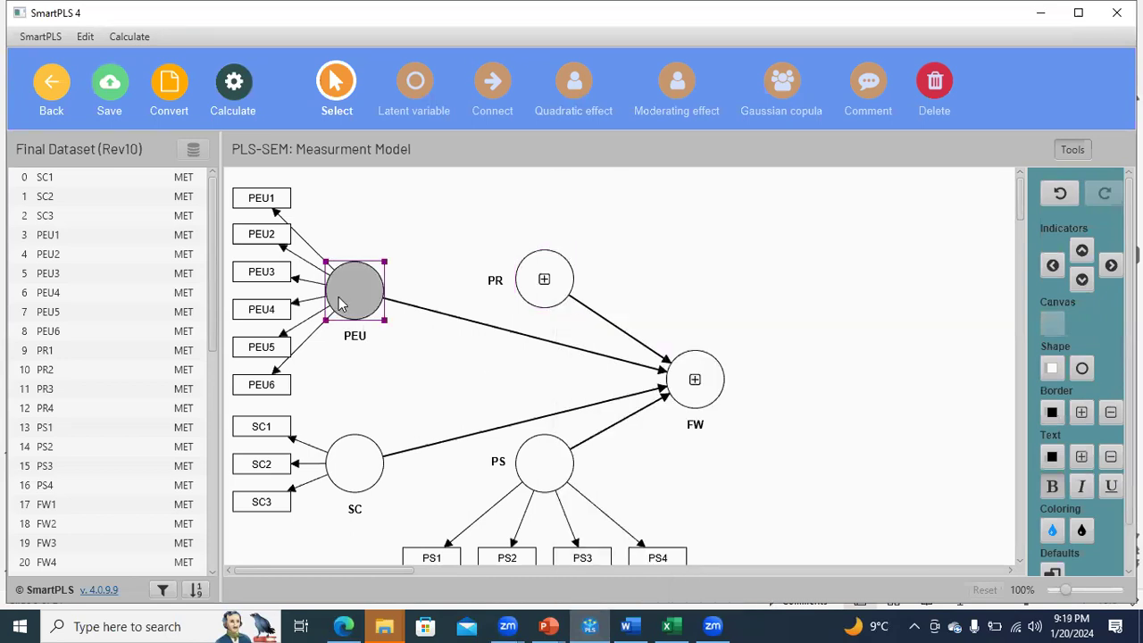
pyautogui.rightClick(339, 298)
pyautogui.click(404, 447)
pyautogui.click(363, 464)
pyautogui.rightClick(363, 464)
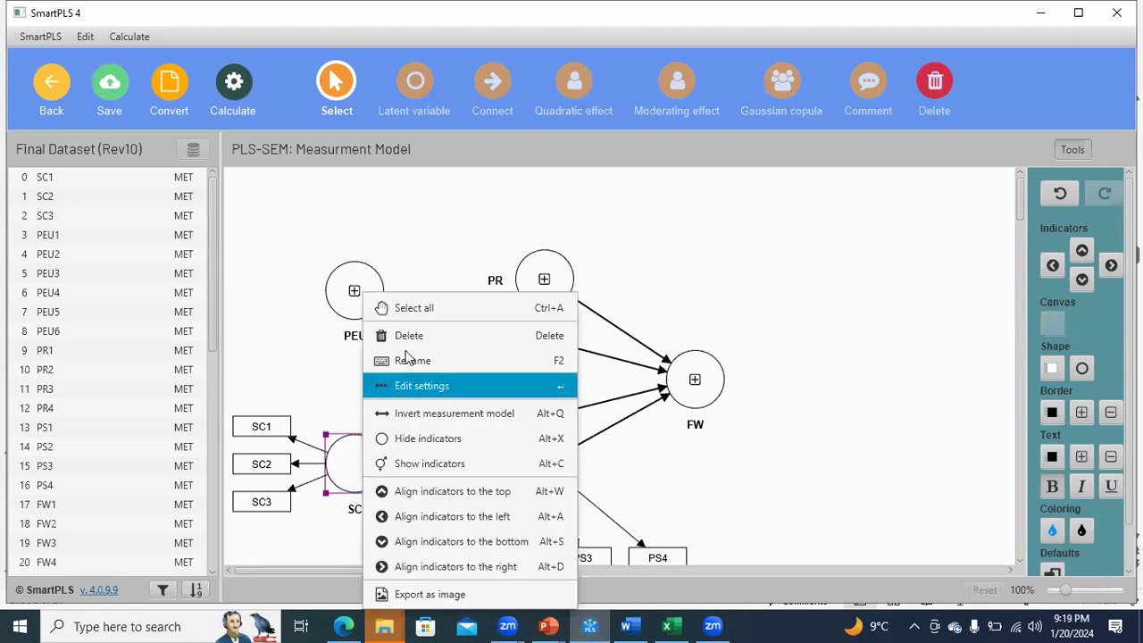
pyautogui.click(408, 443)
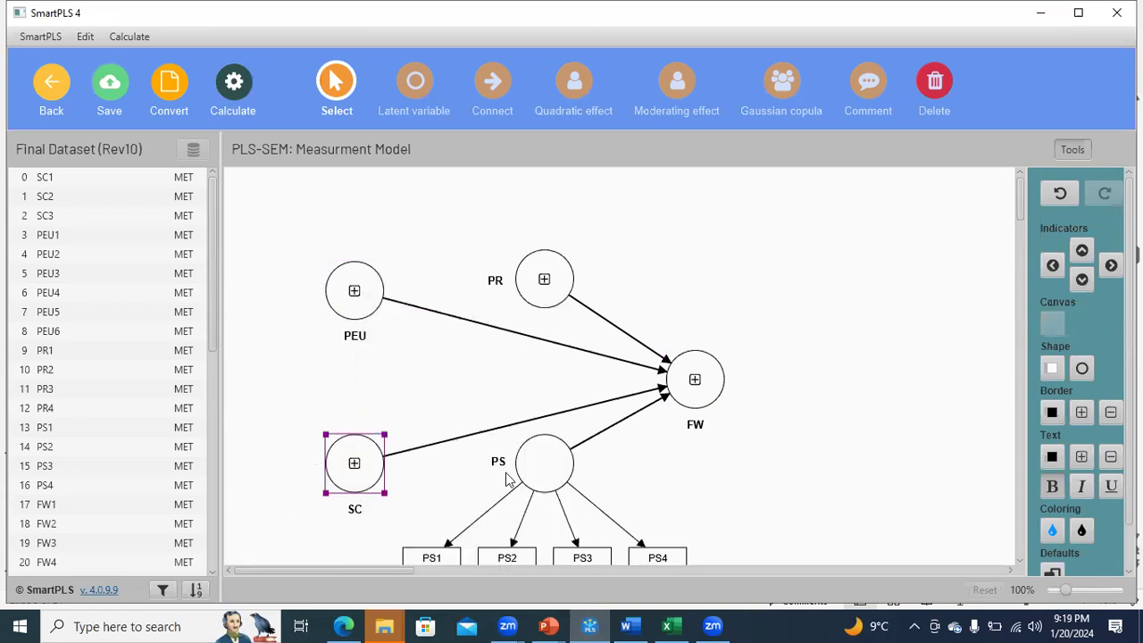
pyautogui.click(556, 467)
pyautogui.rightClick(557, 464)
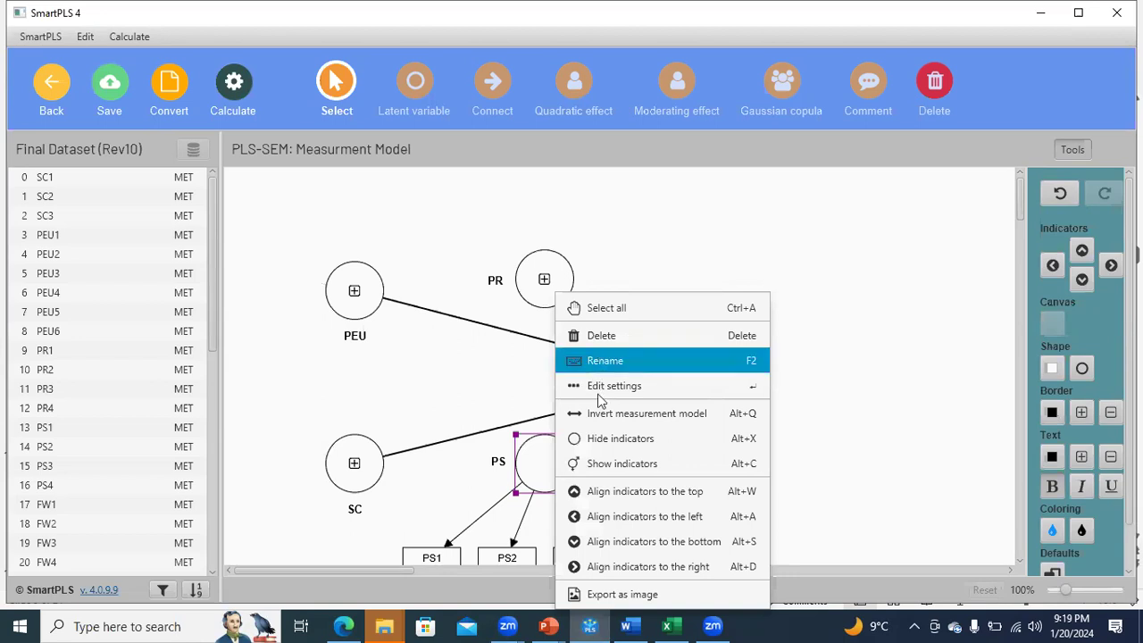
pyautogui.press('Return')
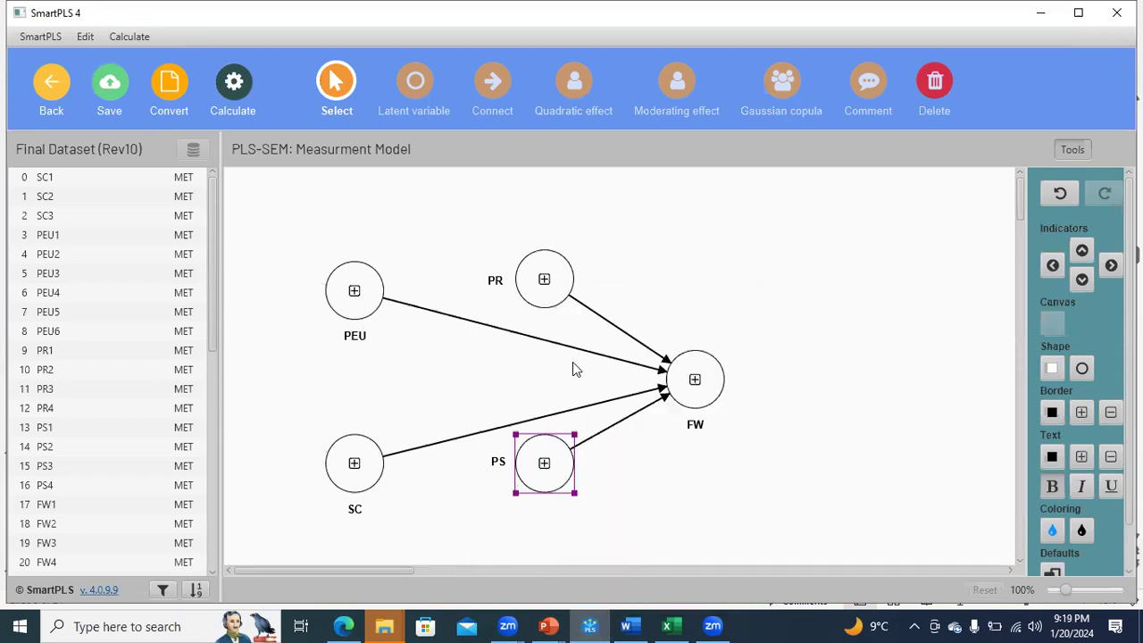
# Step: Rearrange the model by moving PR up and left, PS down and left, and FW closer to the four predictor constructs
pyautogui.moveTo(549, 285); pyautogui.dragTo(507, 262)
pyautogui.moveTo(546, 477); pyautogui.dragTo(529, 495)
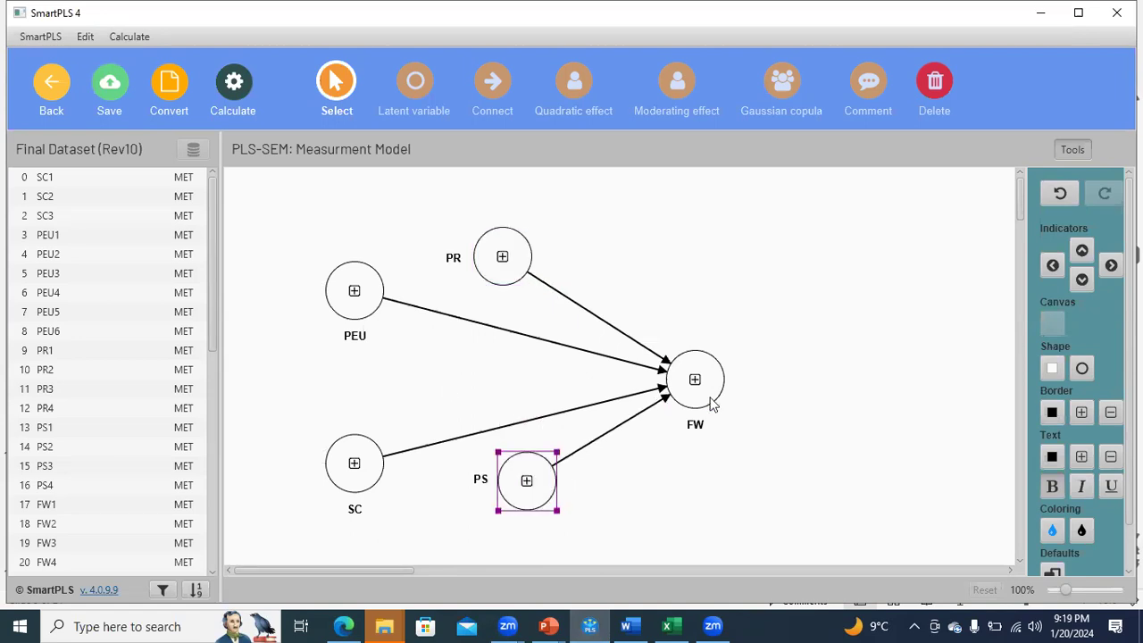
pyautogui.moveTo(704, 395); pyautogui.dragTo(636, 399)
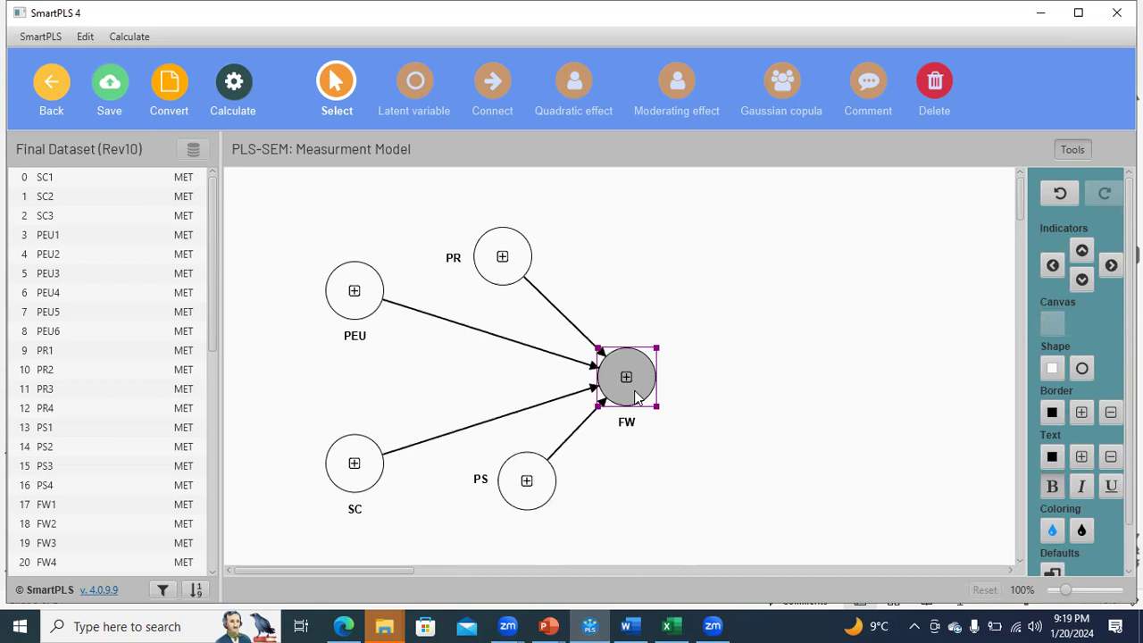
pyautogui.click(688, 462)
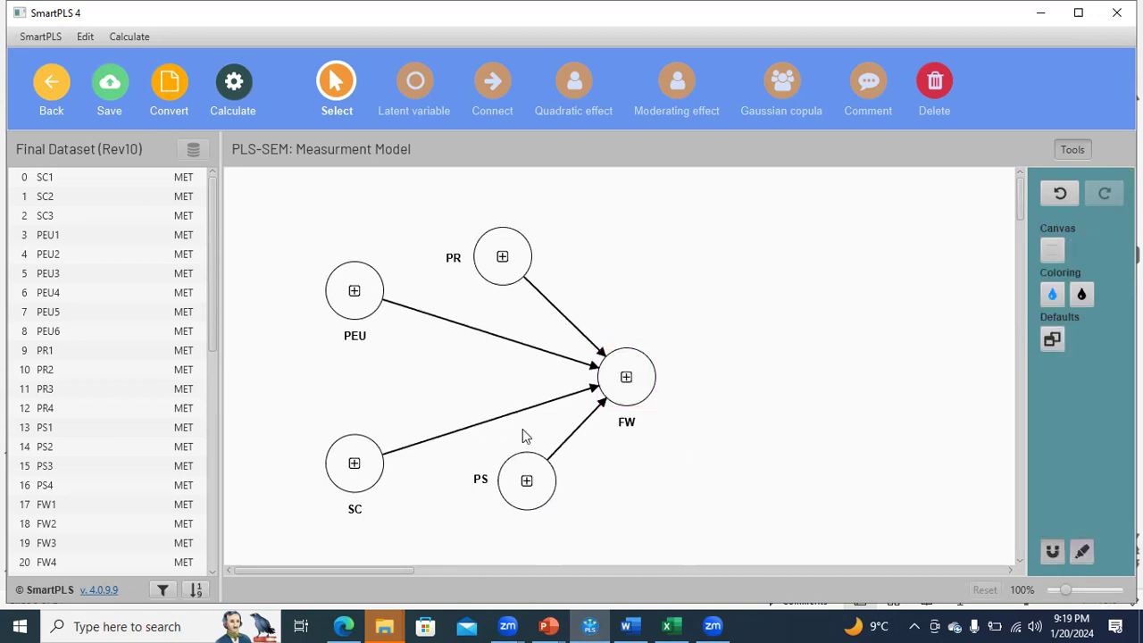
# Step: Add a latent variable named ST to the right of FW, using the dataset indicators ST1 to ST4
pyautogui.moveTo(207, 338); pyautogui.dragTo(207, 457)
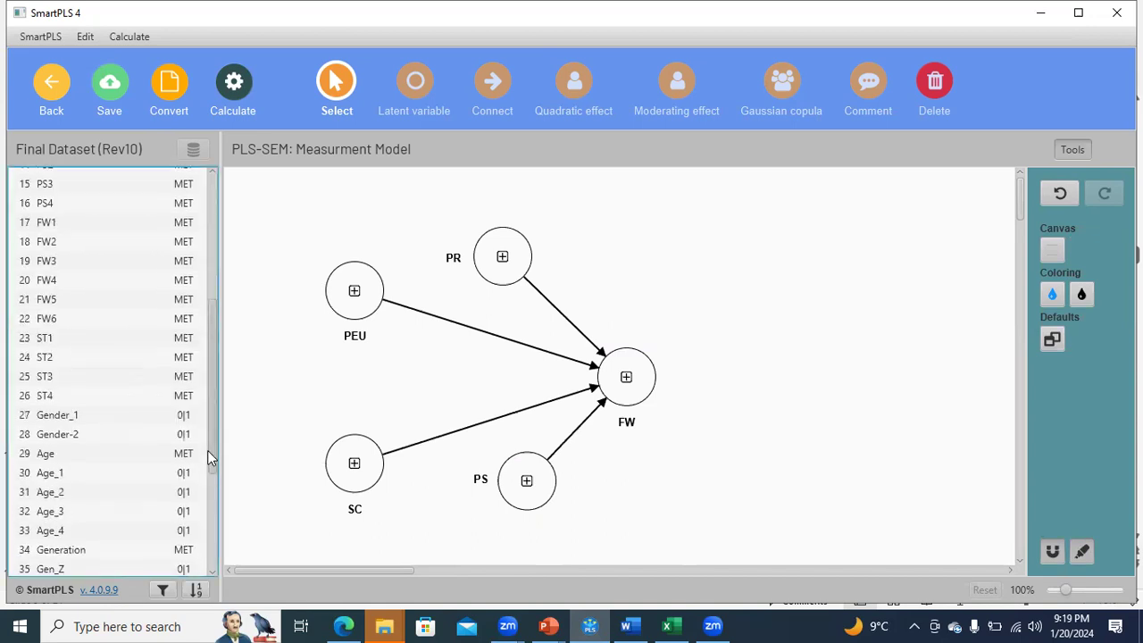
pyautogui.click(100, 352)
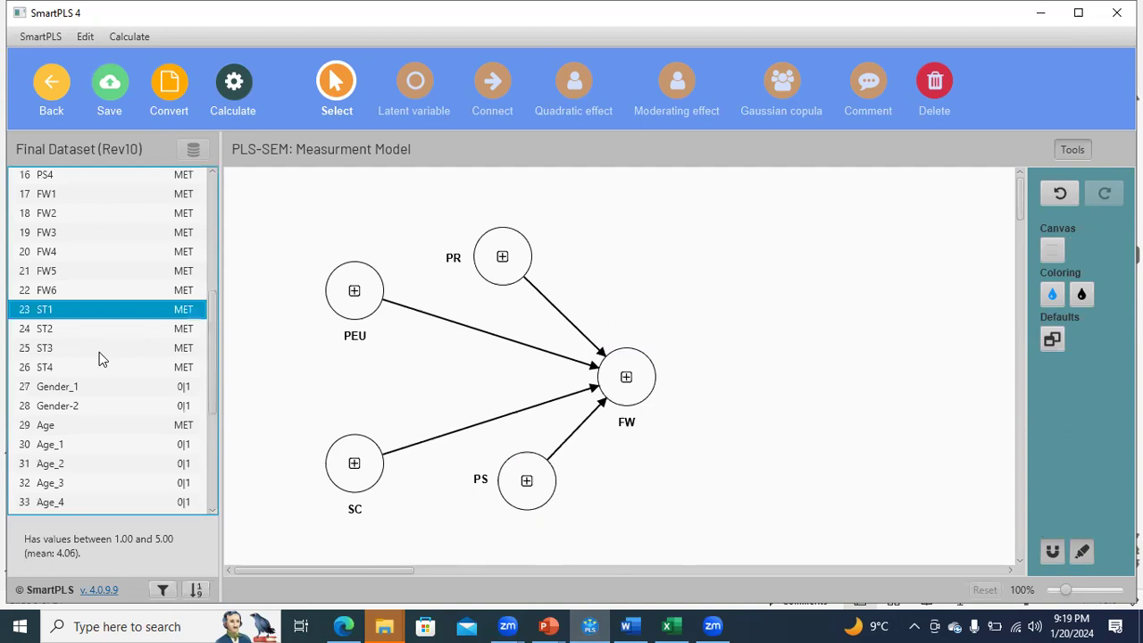
pyautogui.hotkey('shift', 'Down')
pyautogui.hotkey('shift', 'Down')
pyautogui.hotkey('shift', 'Down')
pyautogui.moveTo(99, 352); pyautogui.dragTo(781, 375)
pyautogui.press('Return')
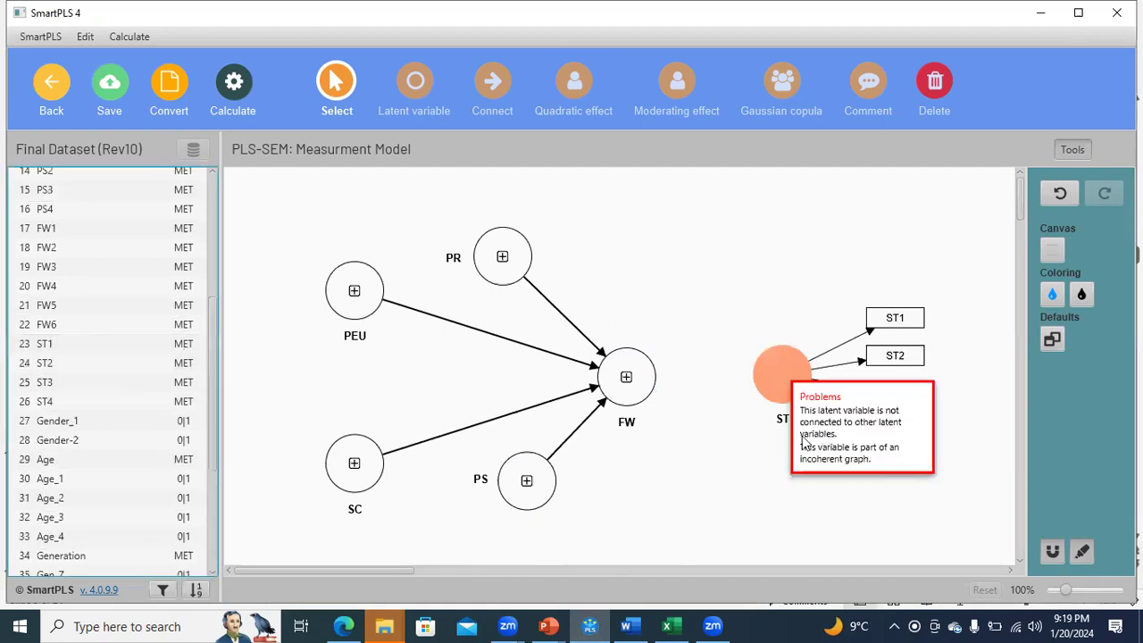
# Step: Hide the indicators of ST and move the construct further right, level with FW
pyautogui.rightClick(783, 381)
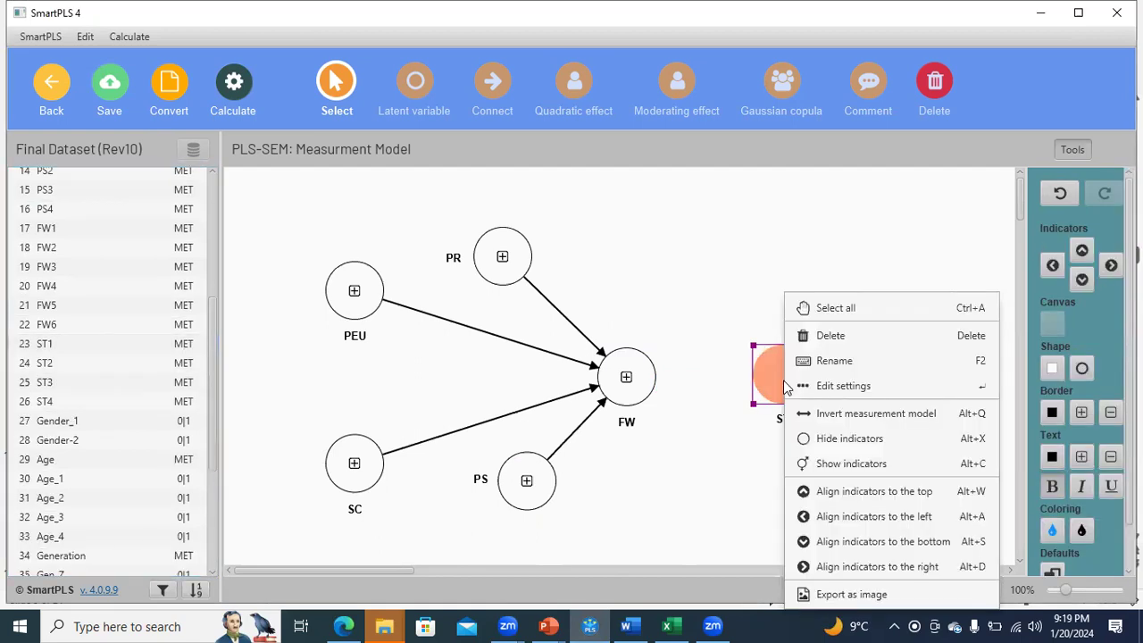
pyautogui.click(806, 427)
pyautogui.moveTo(778, 389); pyautogui.dragTo(837, 391)
pyautogui.click(620, 314)
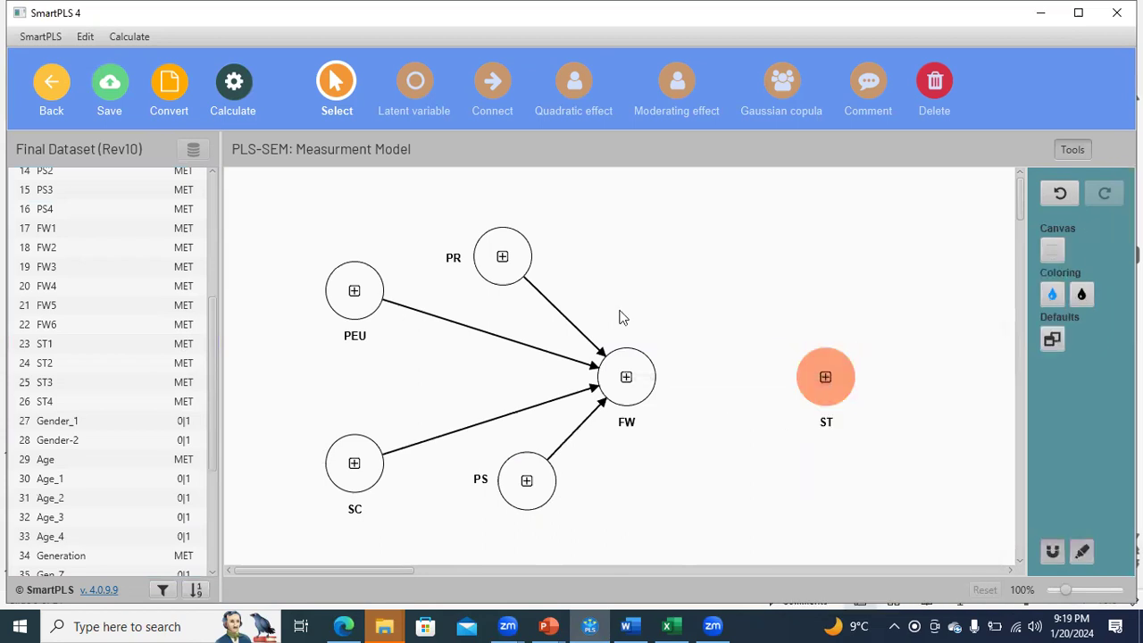
# Step: Connect FW to ST with a structural path
pyautogui.click(499, 98)
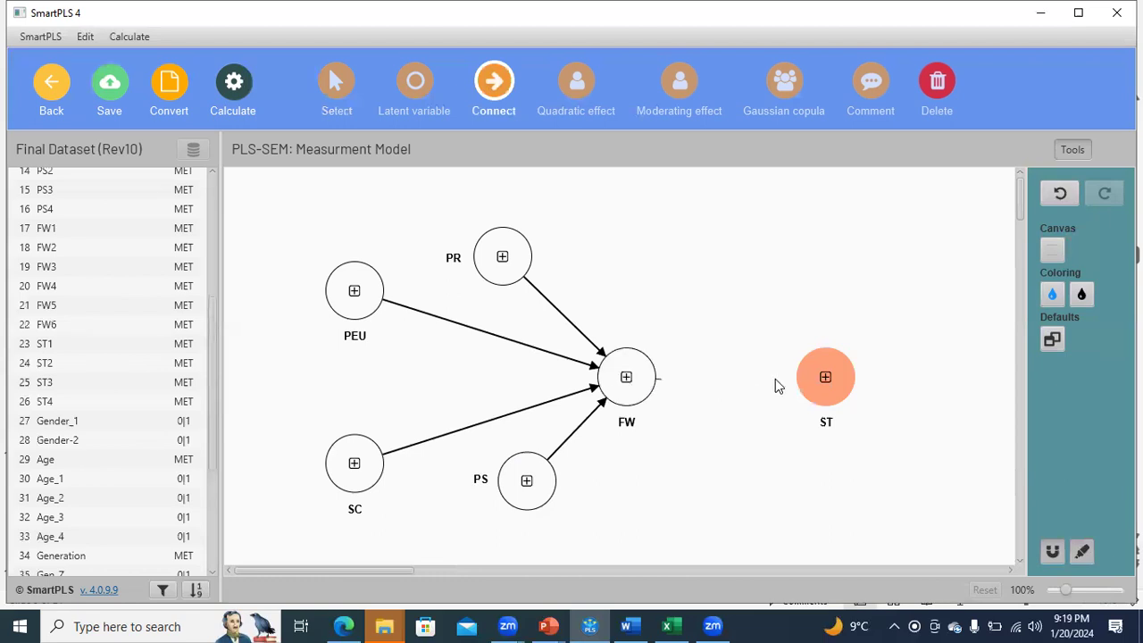
pyautogui.click(798, 377)
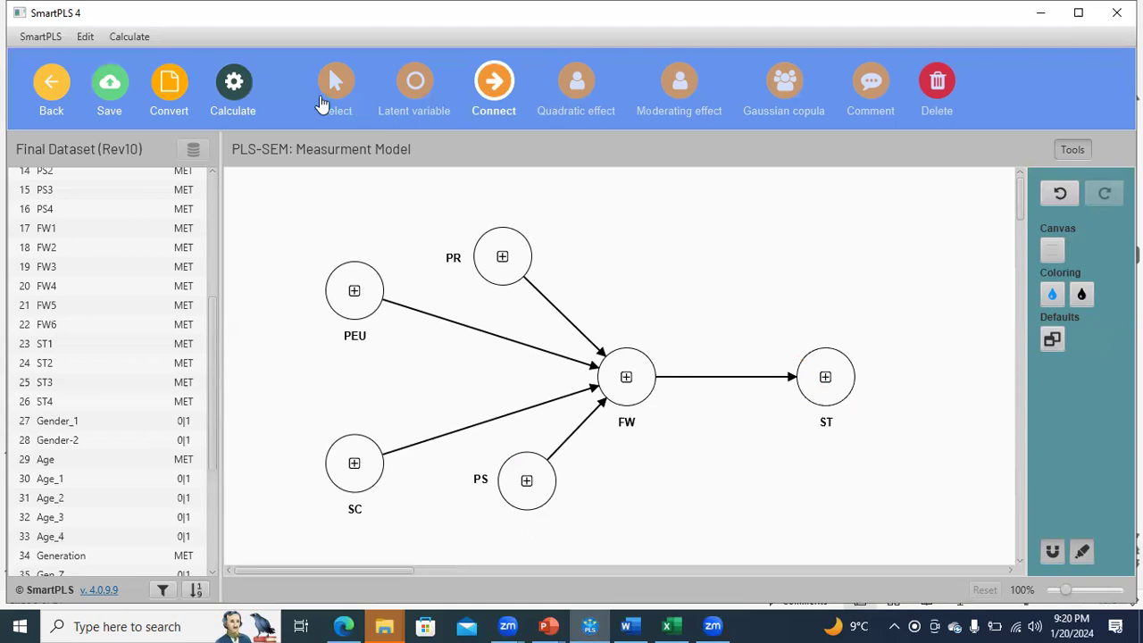
# Step: Start the bootstrapping calculation with 5000 subsamples, complete results, a two-tailed test and a 0.05 significance level
pyautogui.click(243, 89)
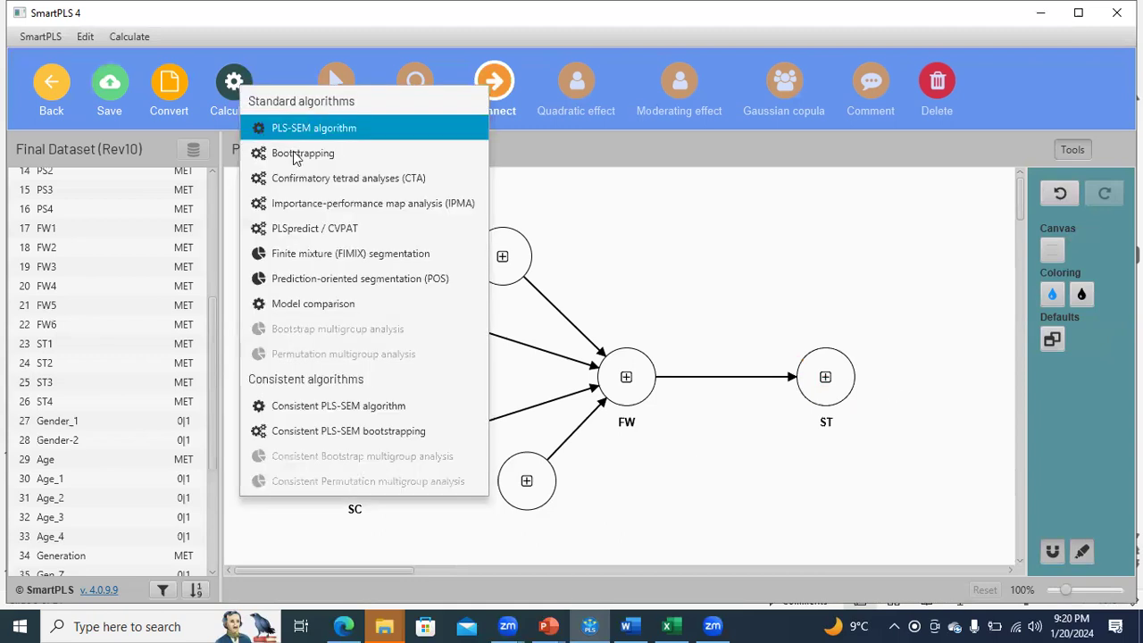
pyautogui.click(288, 155)
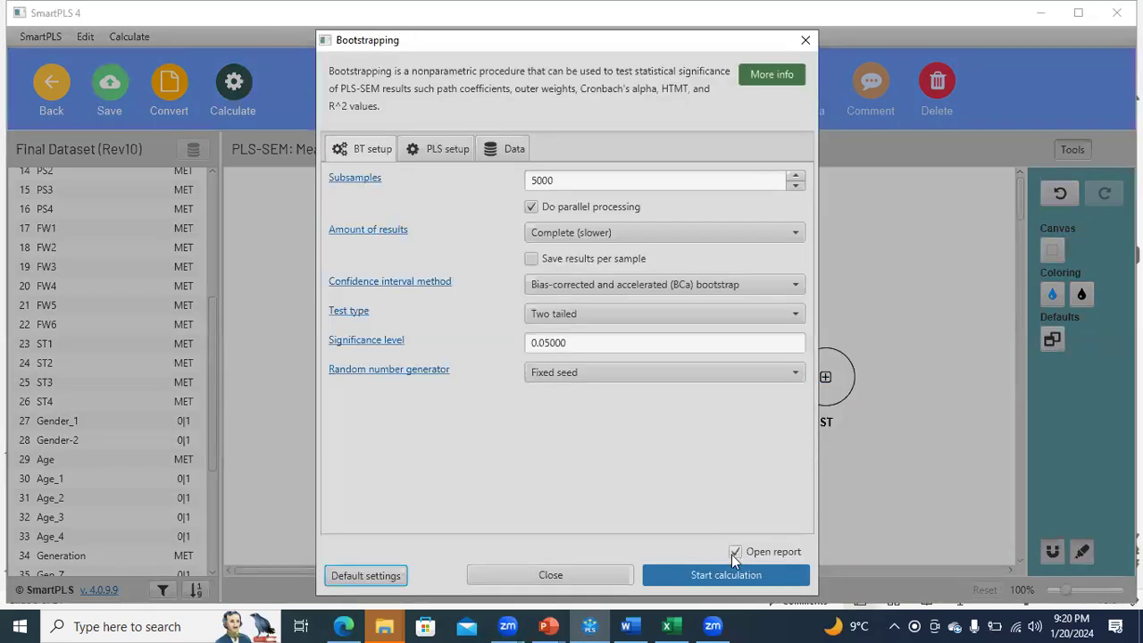
pyautogui.click(713, 576)
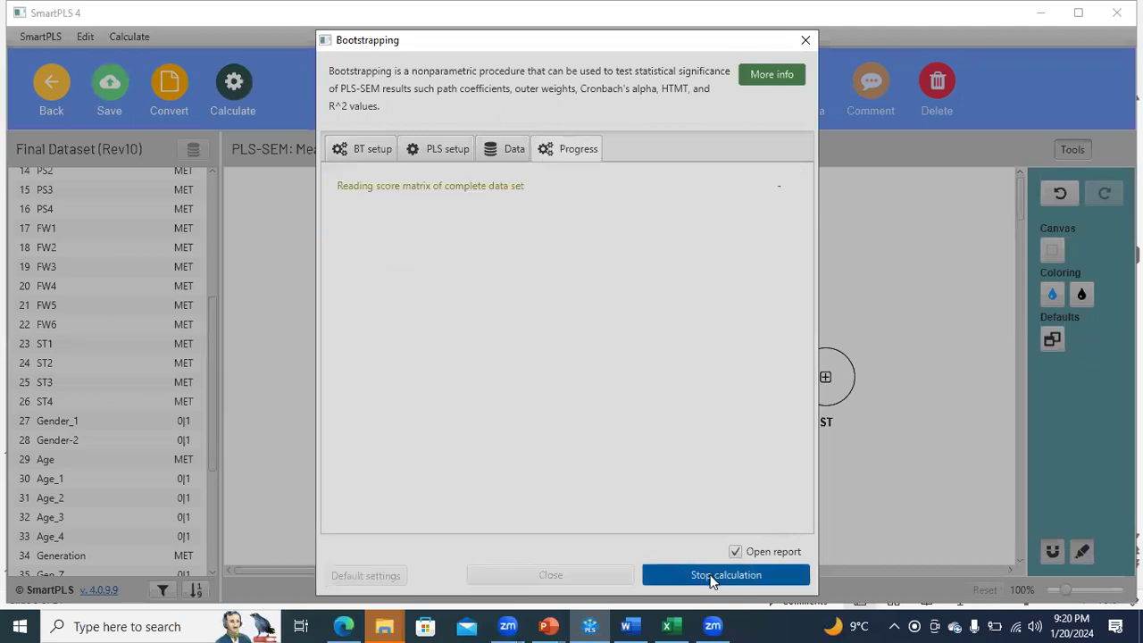
# Step: Open the Hayes templates PDF from the Day 8 folder on the desktop and go to the Model 1 conceptual diagram
pyautogui.moveTo(384, 626)
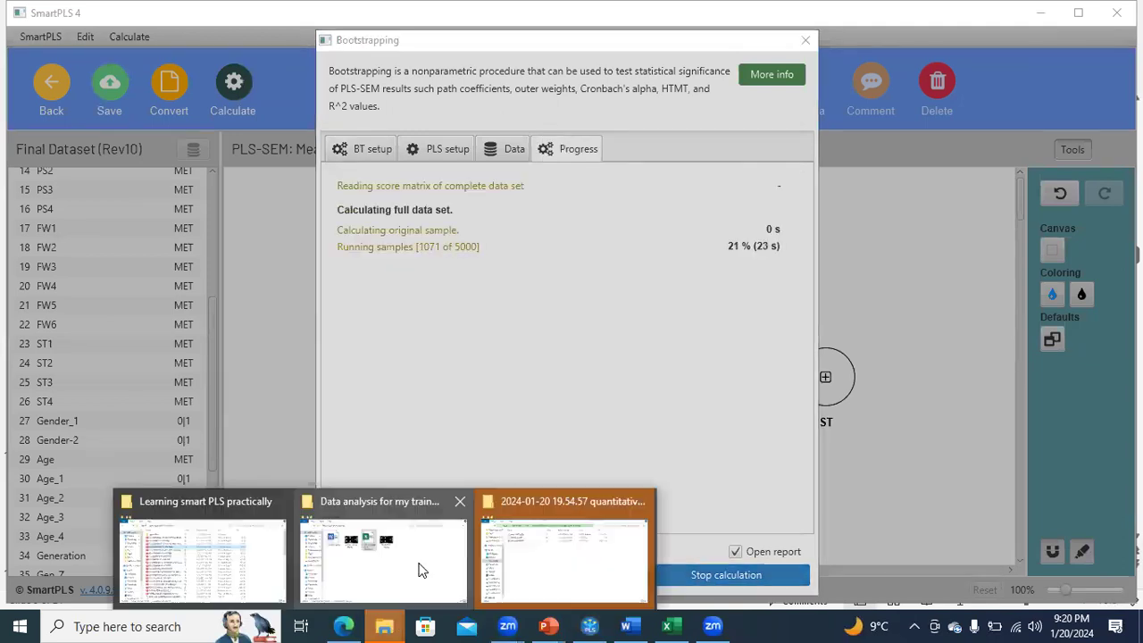
pyautogui.click(420, 563)
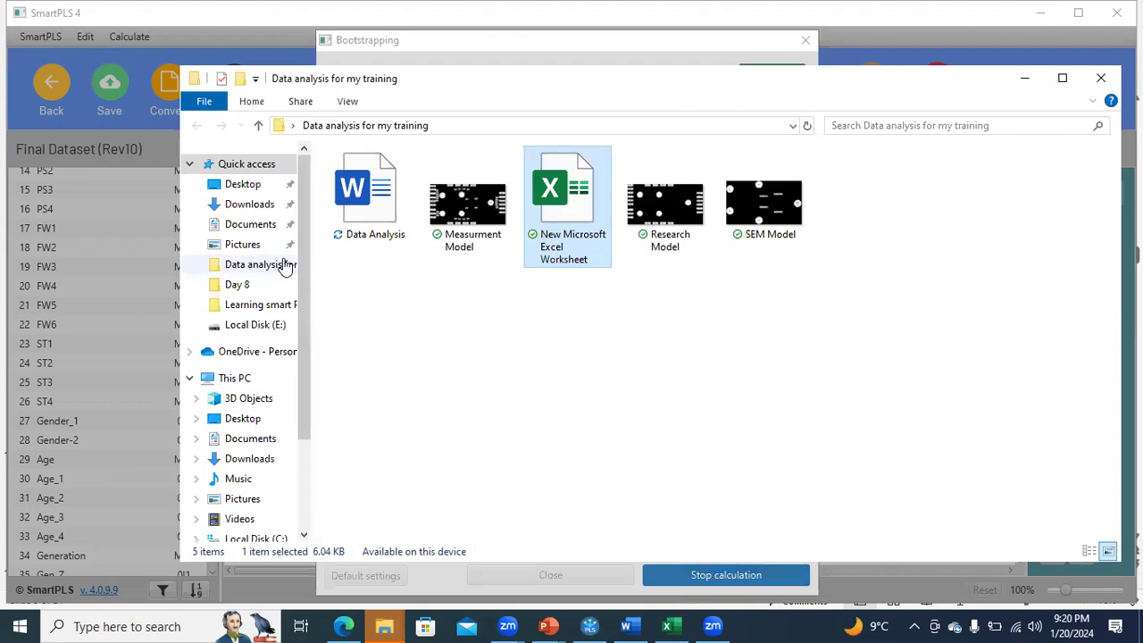
pyautogui.click(259, 126)
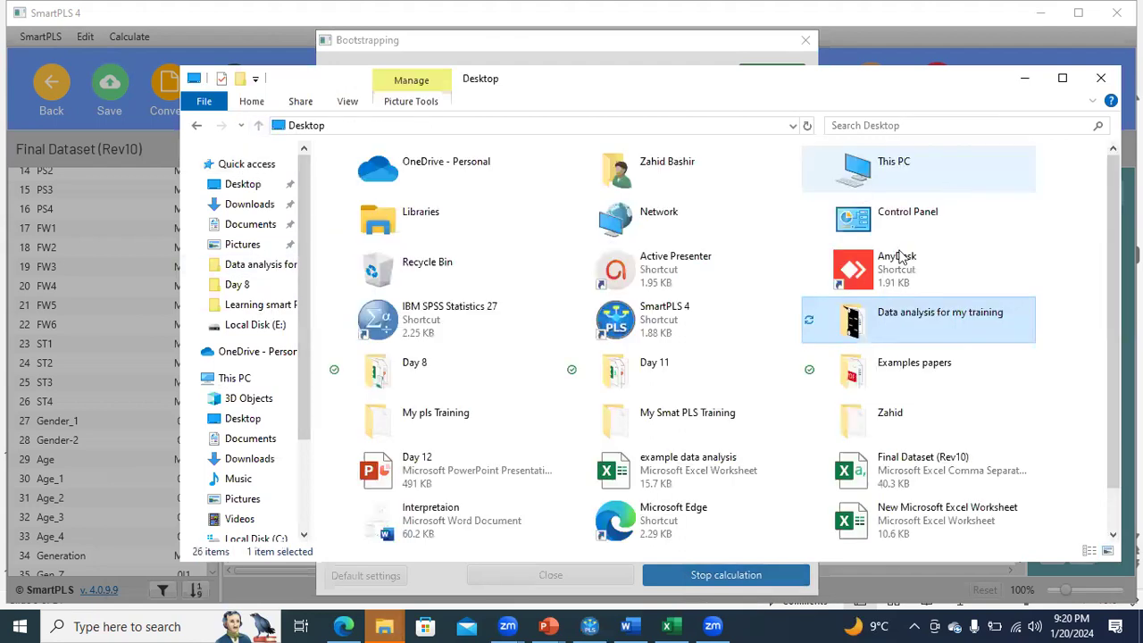
pyautogui.doubleClick(647, 377)
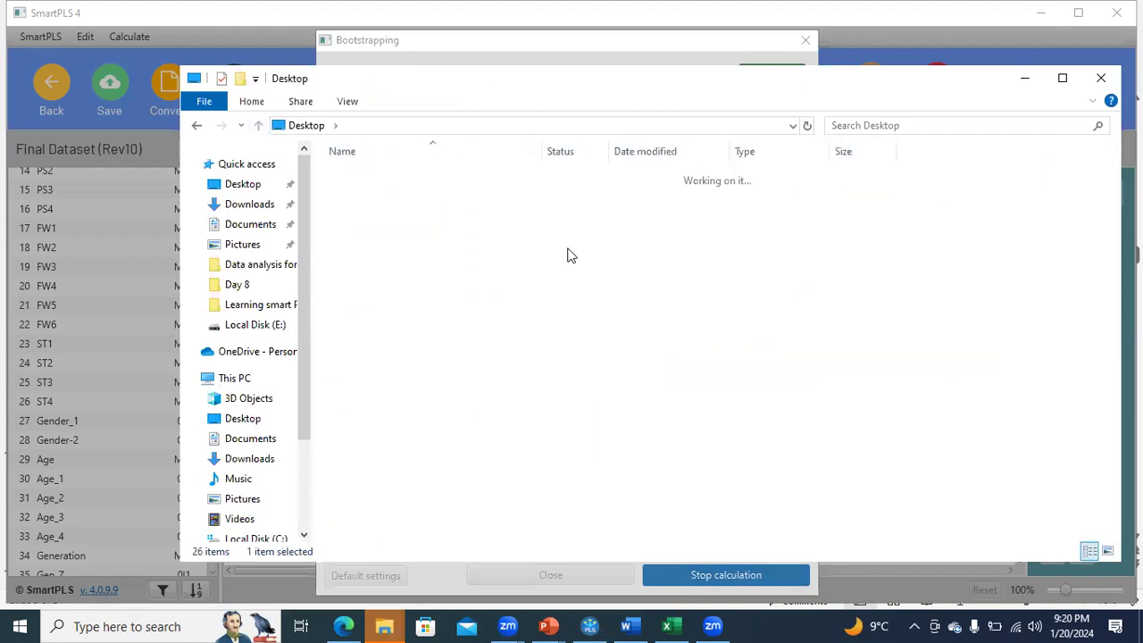
pyautogui.click(259, 126)
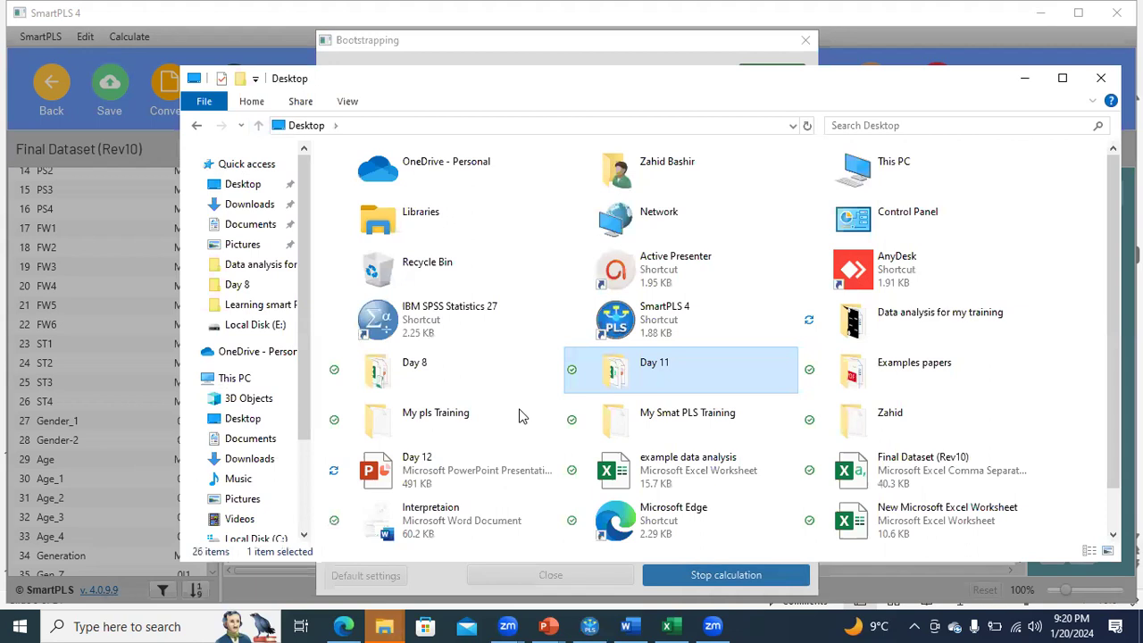
pyautogui.doubleClick(426, 375)
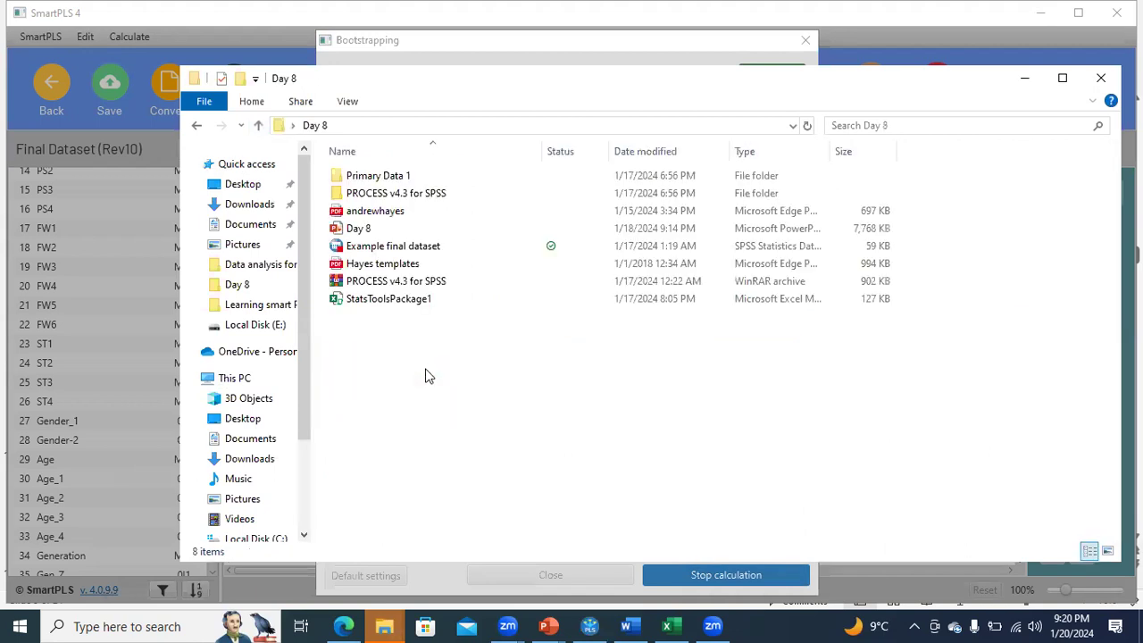
pyautogui.doubleClick(395, 267)
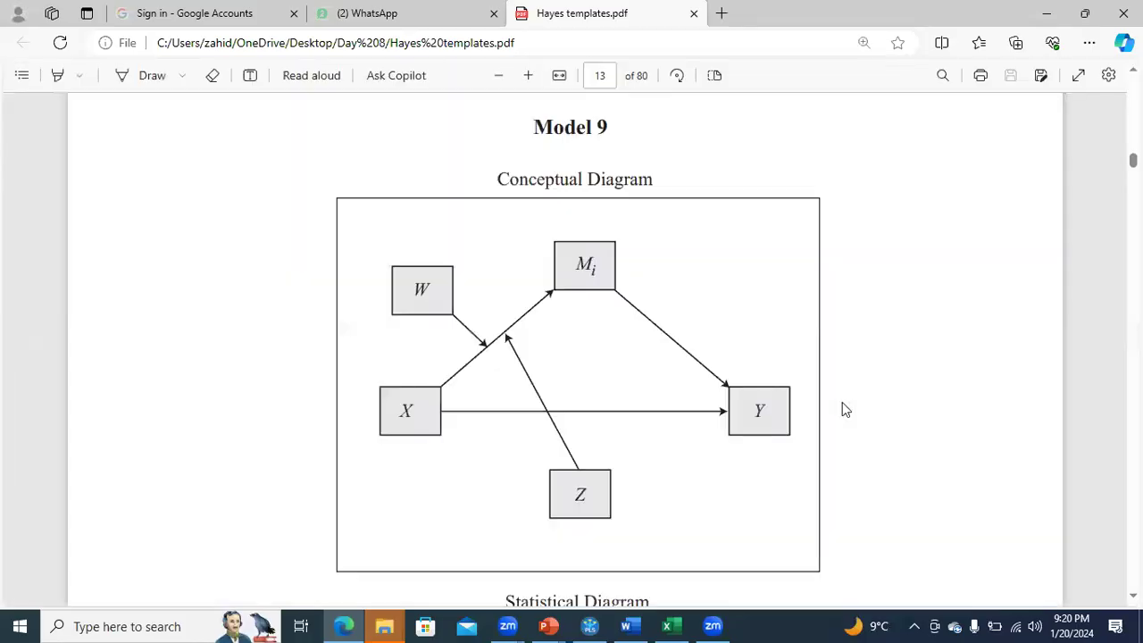
pyautogui.moveTo(1134, 160); pyautogui.dragTo(1134, 85)
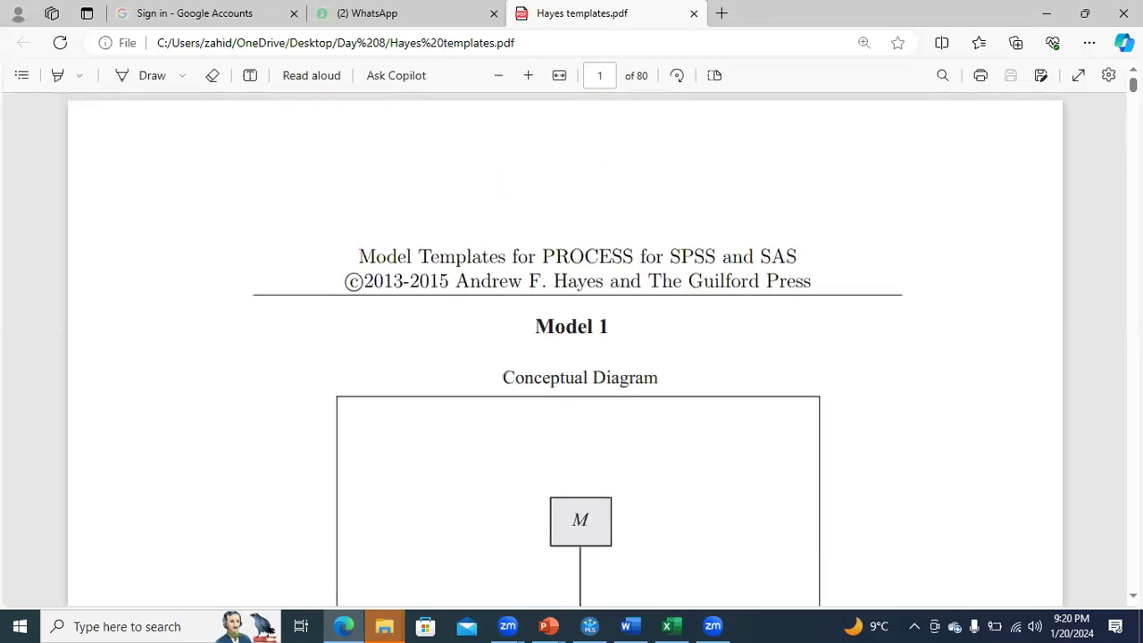
pyautogui.scroll(-2, 572, 357)
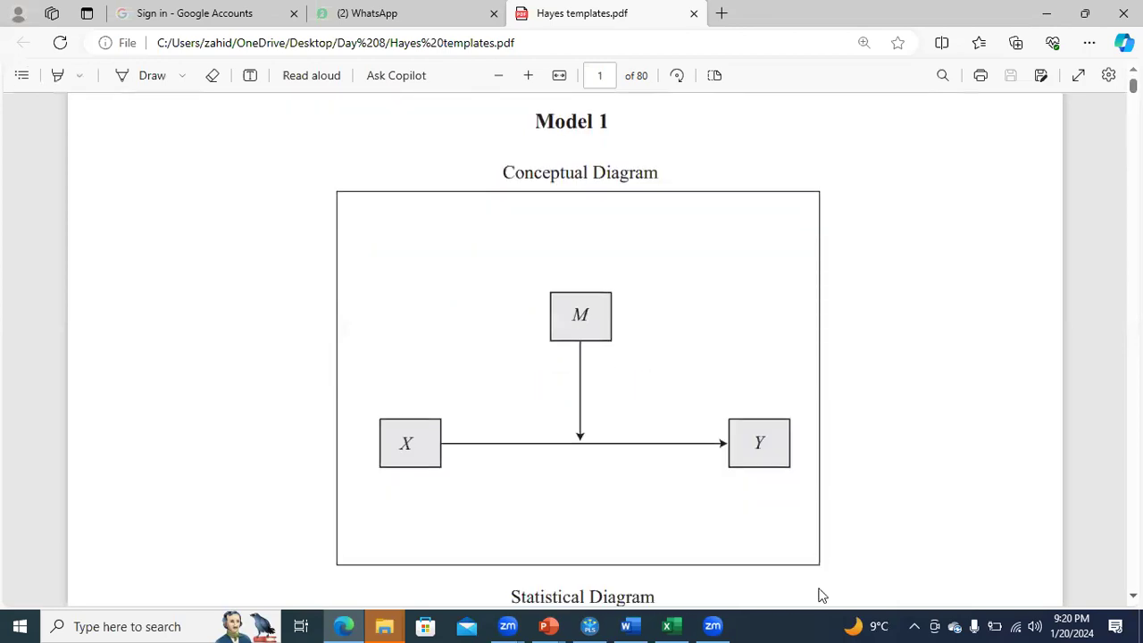
pyautogui.moveTo(509, 627)
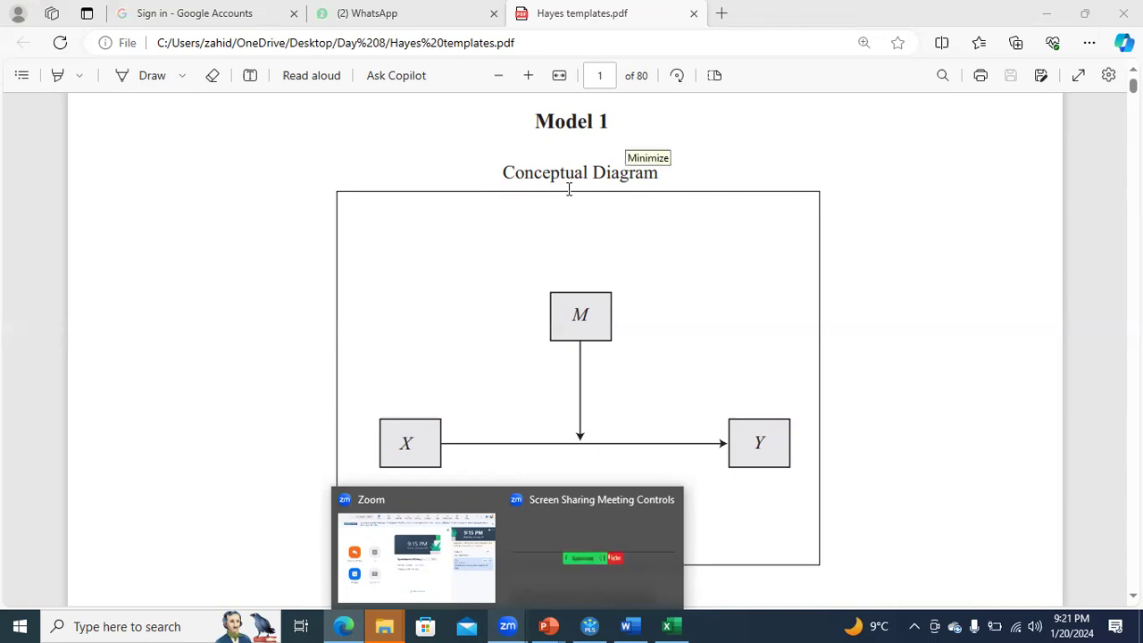
# Step: Switch back to SmartPLS and display the specific indirect effects in the bootstrapping report
pyautogui.click(590, 626)
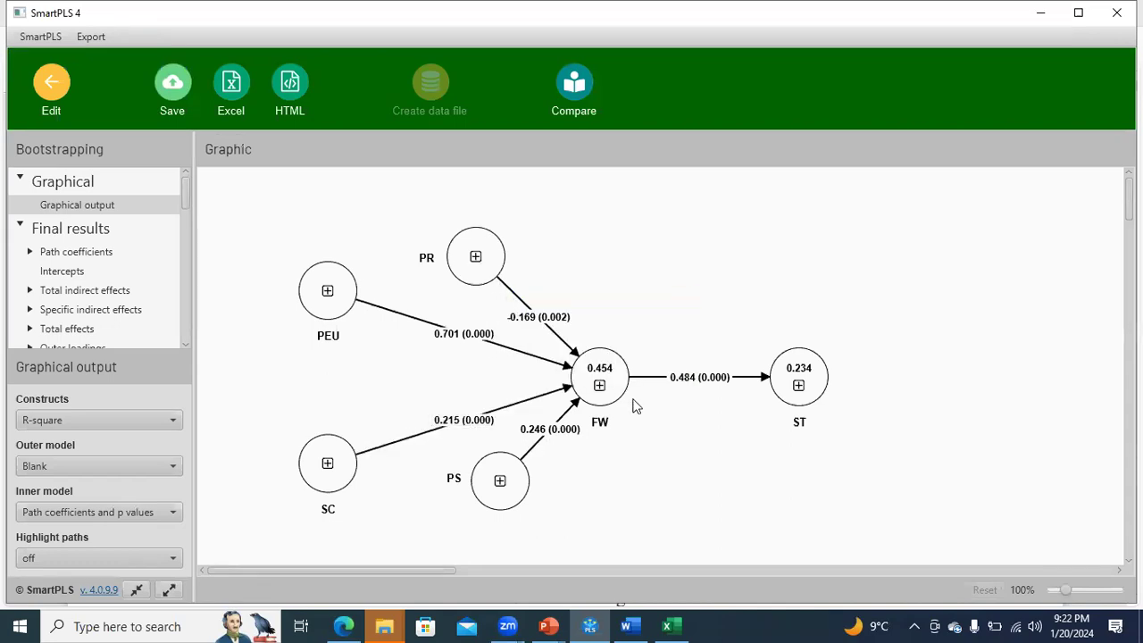
pyautogui.moveTo(610, 427)
pyautogui.moveTo(186, 195); pyautogui.dragTo(186, 203)
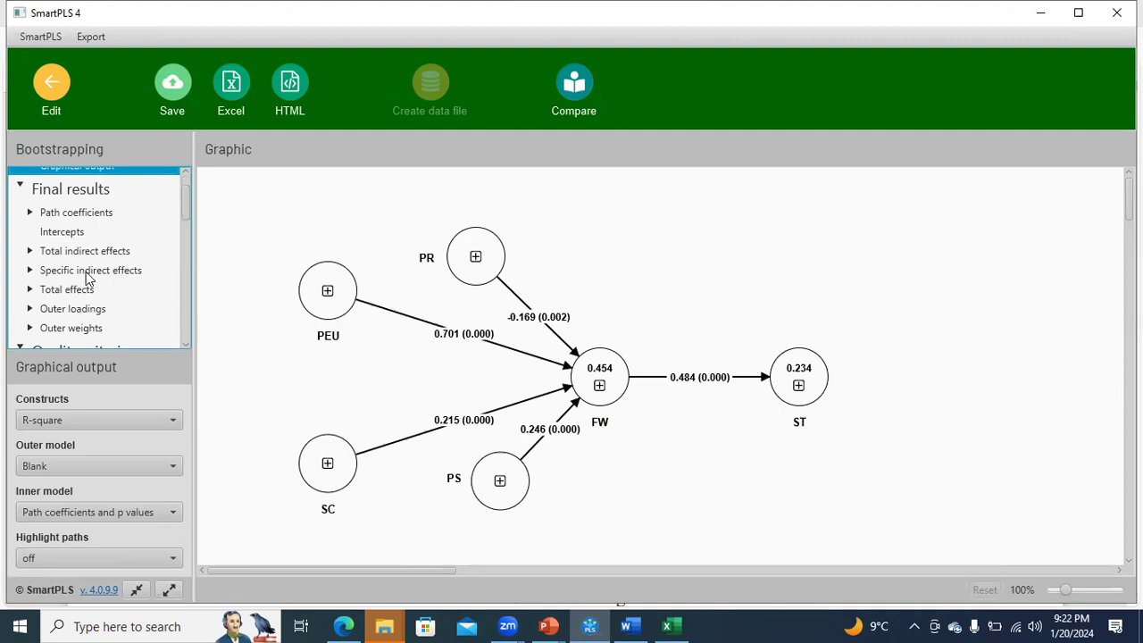
pyautogui.click(89, 271)
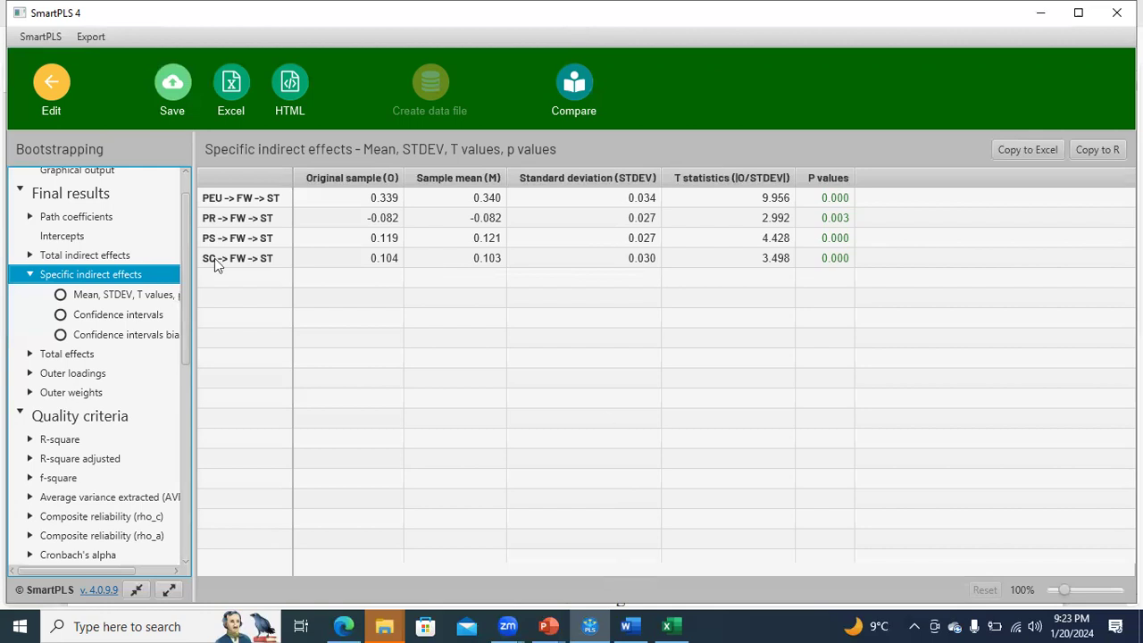
# Step: Display the report's graphical output and examine the paths leading through FW to ST
pyautogui.moveTo(186, 255); pyautogui.dragTo(185, 241)
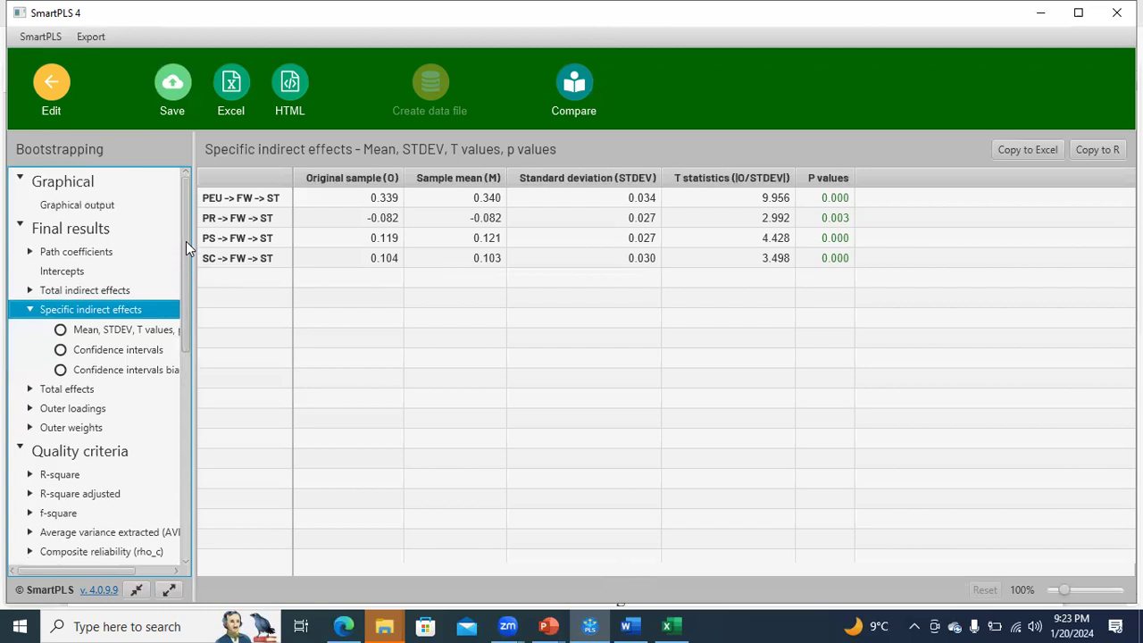
pyautogui.click(81, 205)
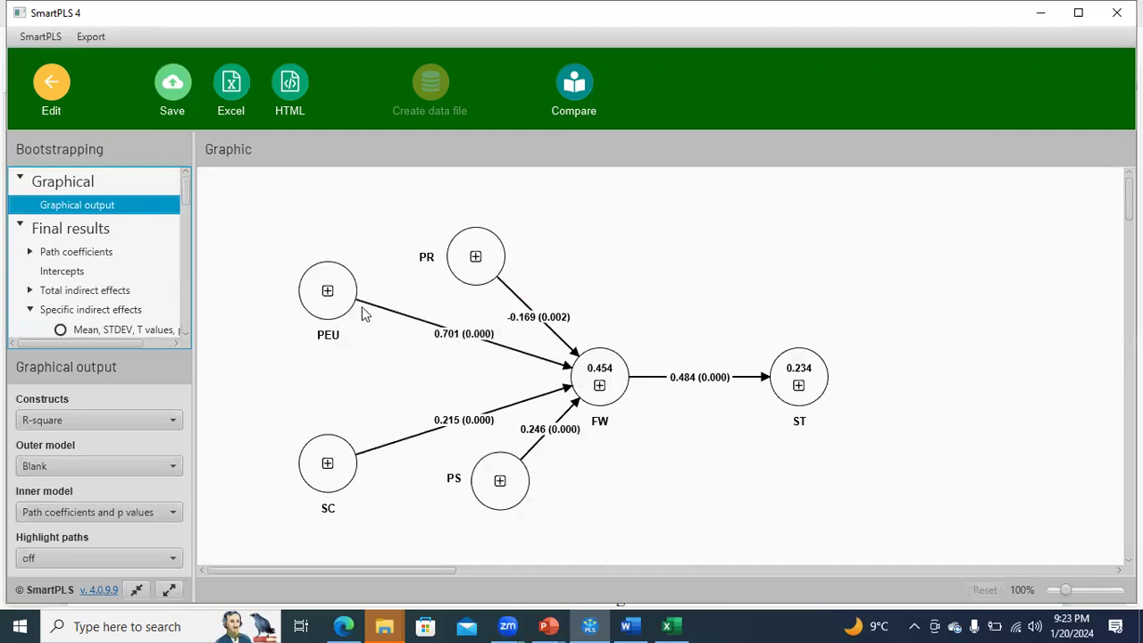
pyautogui.moveTo(521, 494)
pyautogui.moveTo(639, 443)
# Step: Return to the model editor and connect PR, PEU, SC and PS directly to ST with structural paths
pyautogui.click(46, 78)
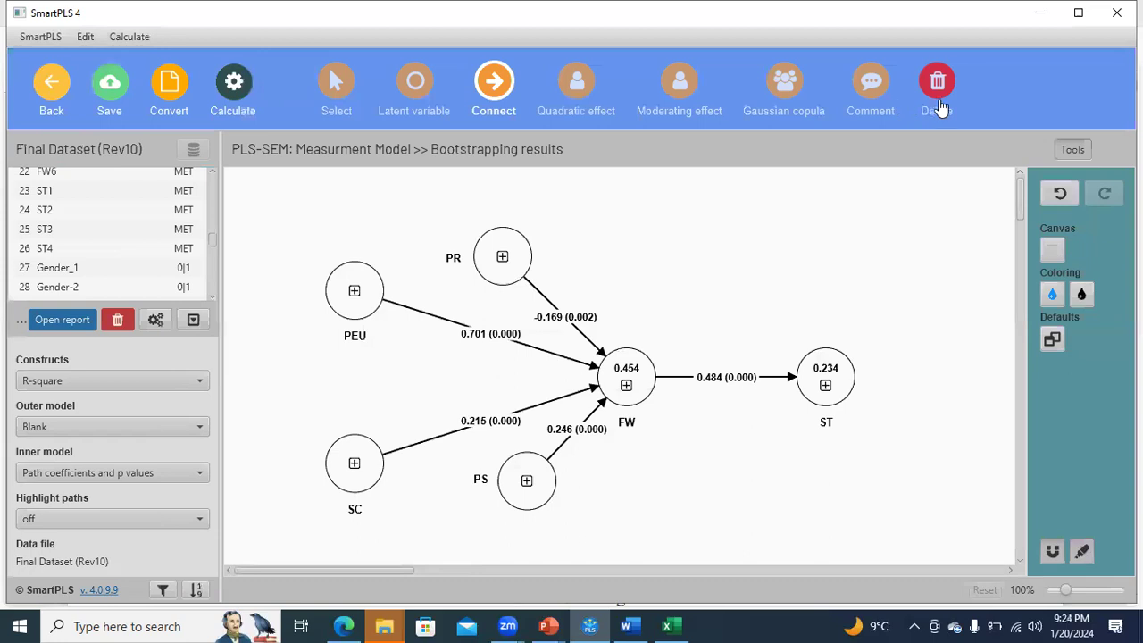
pyautogui.click(937, 89)
pyautogui.click(542, 295)
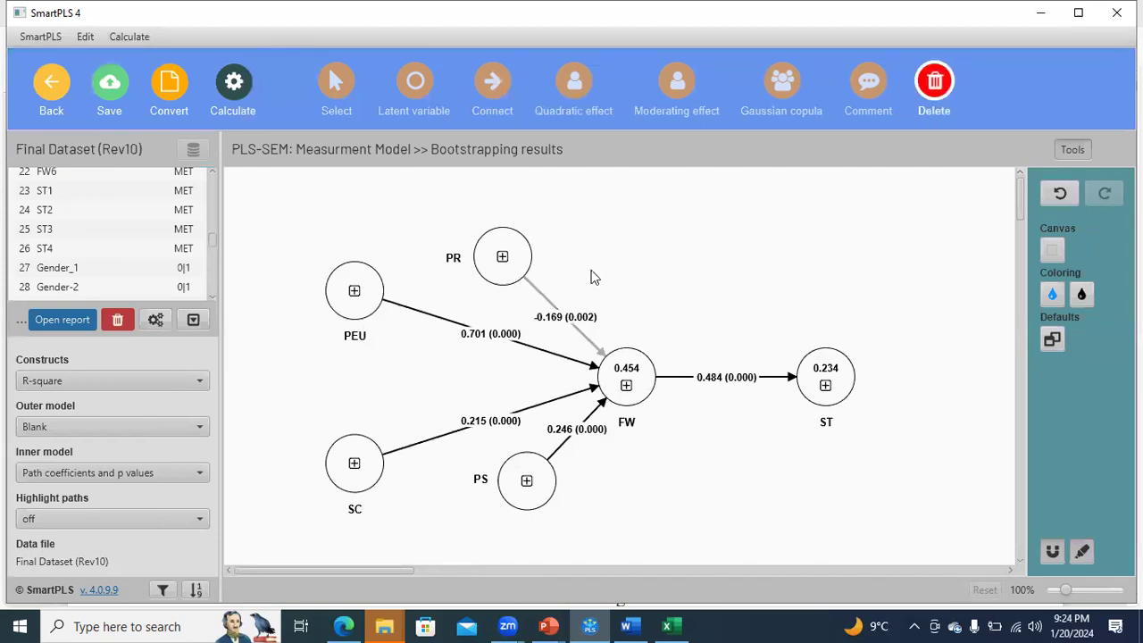
pyautogui.click(494, 90)
pyautogui.moveTo(536, 264)
pyautogui.moveTo(536, 263)
pyautogui.mouseDown()
pyautogui.moveTo(790, 350)
pyautogui.moveTo(808, 371)
pyautogui.mouseUp()
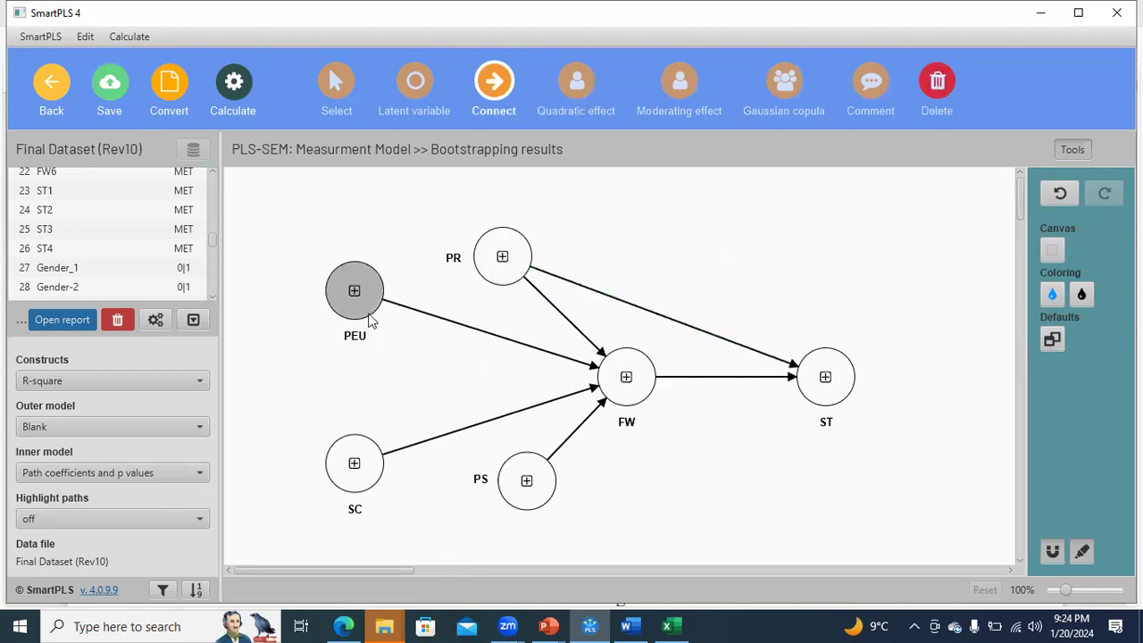
pyautogui.moveTo(371, 322); pyautogui.dragTo(825, 380)
pyautogui.moveTo(373, 474); pyautogui.dragTo(825, 382)
pyautogui.moveTo(510, 493); pyautogui.dragTo(824, 381)
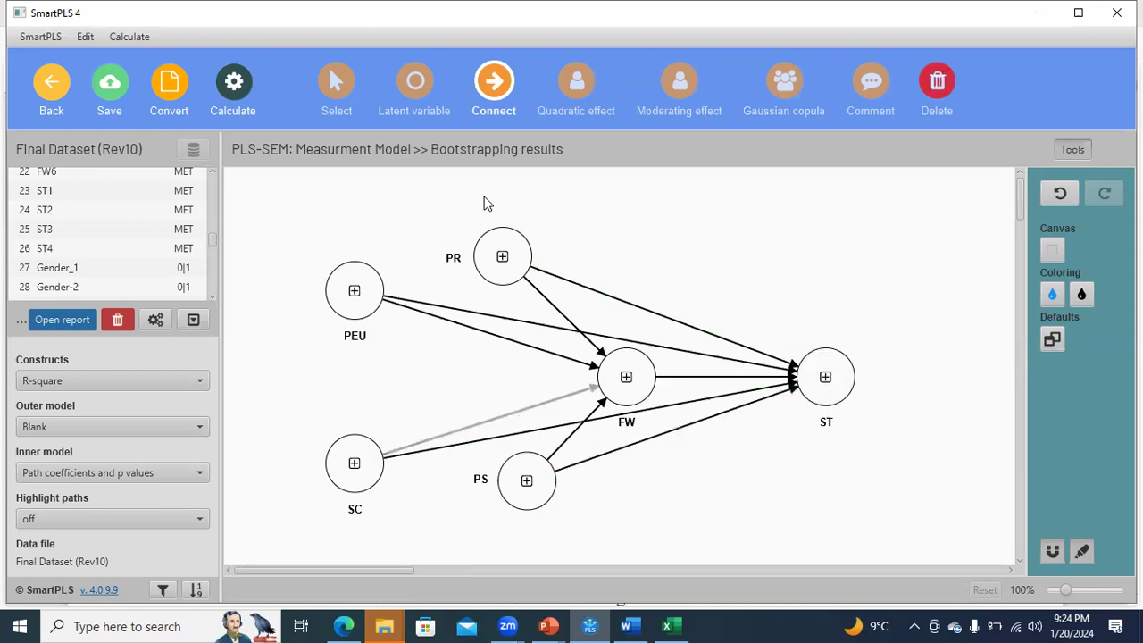
# Step: Run bootstrapping on the model with direct paths, using 5000 subsamples, complete results, BCa intervals, a two-tailed test and a 0.05 significance level
pyautogui.click(235, 105)
pyautogui.click(274, 144)
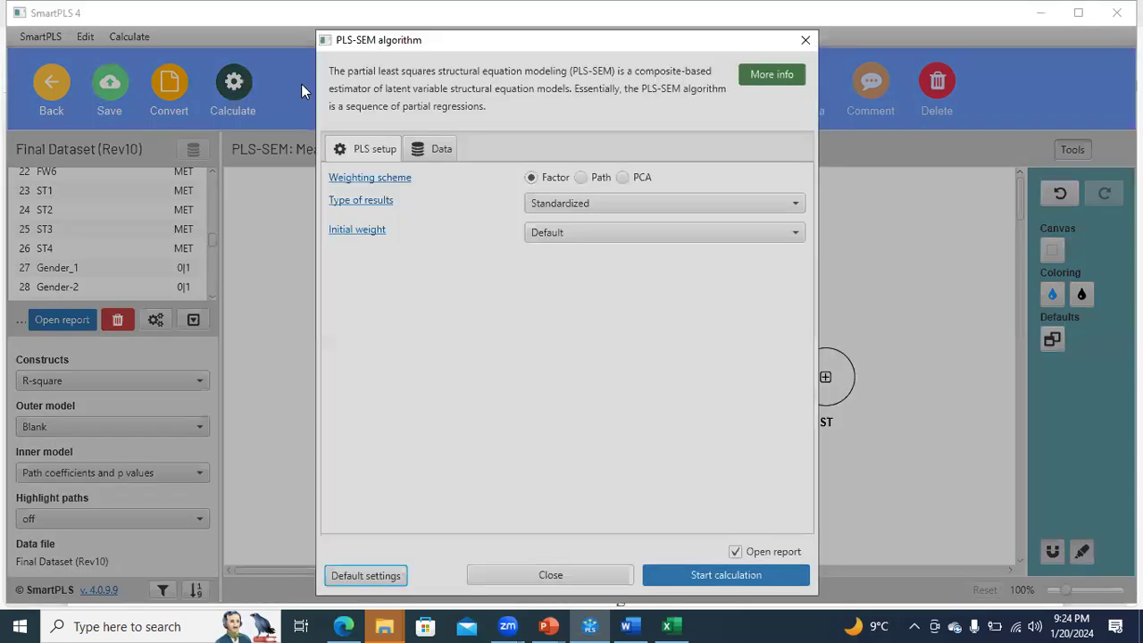
pyautogui.click(236, 101)
pyautogui.click(272, 170)
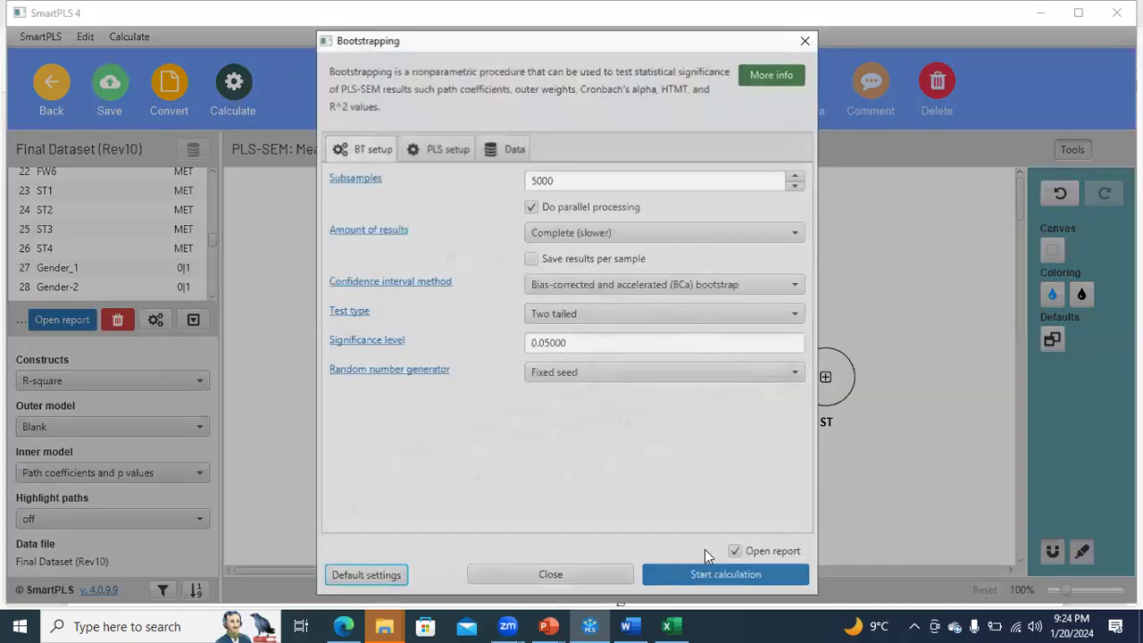
pyautogui.click(706, 574)
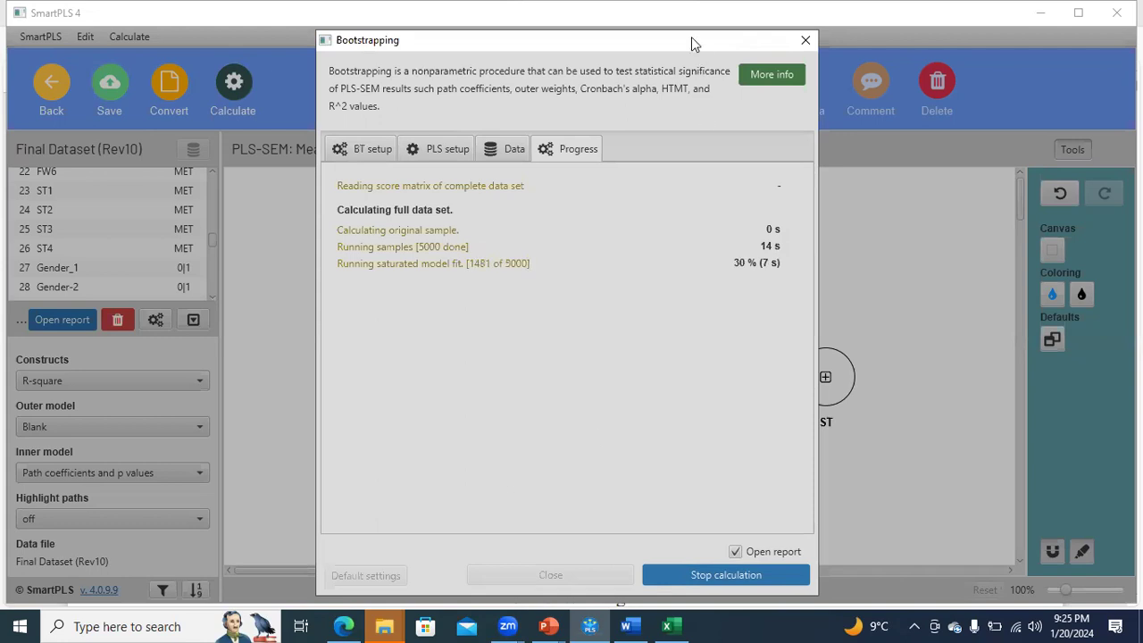
pyautogui.moveTo(694, 43); pyautogui.dragTo(192, 63)
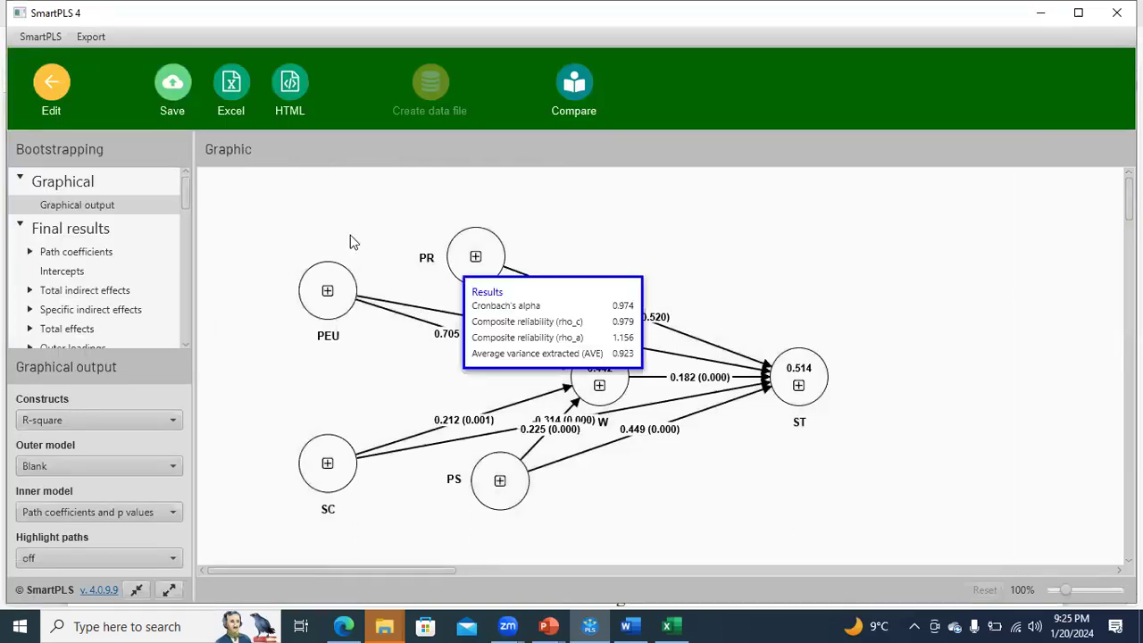
# Step: Examine the specific indirect effects and the total effects in the new bootstrapping report
pyautogui.click(88, 310)
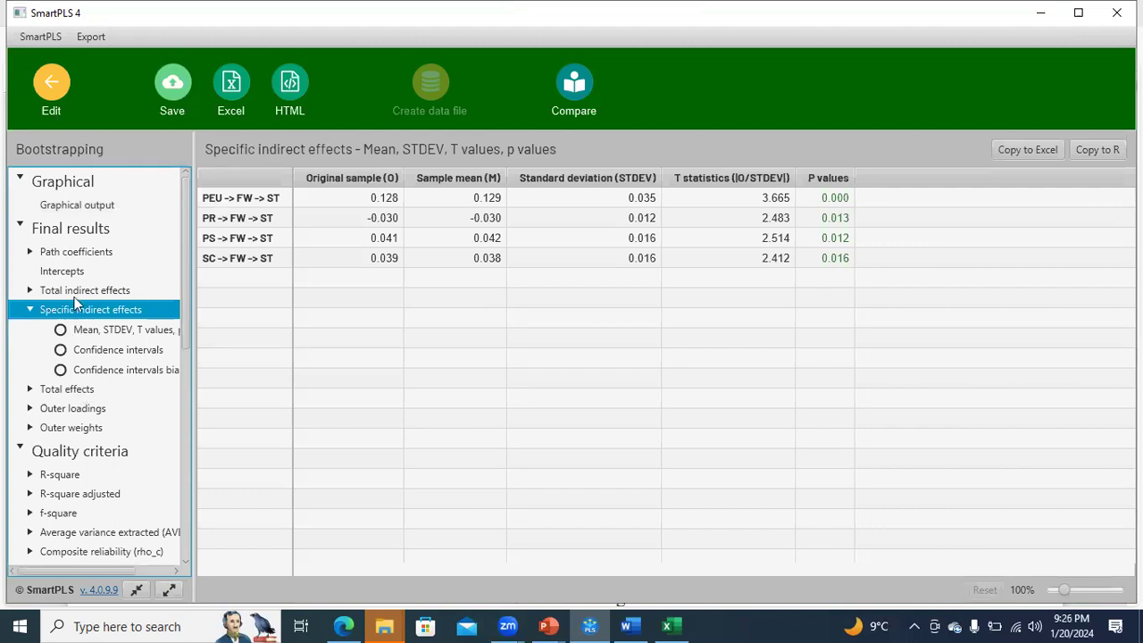
pyautogui.click(63, 391)
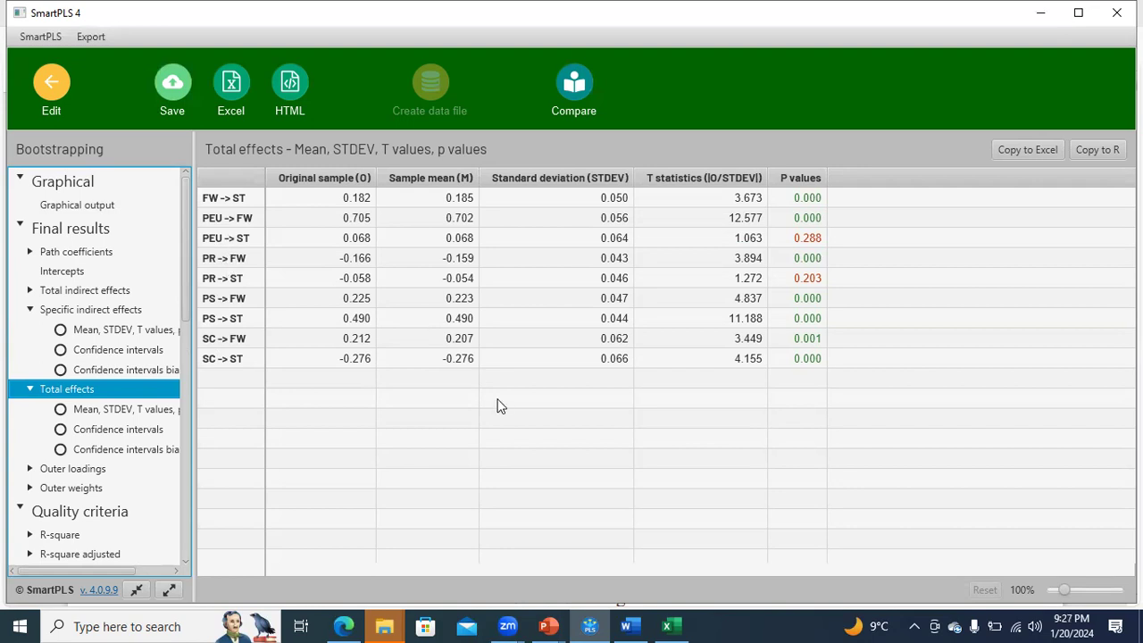
pyautogui.click(590, 627)
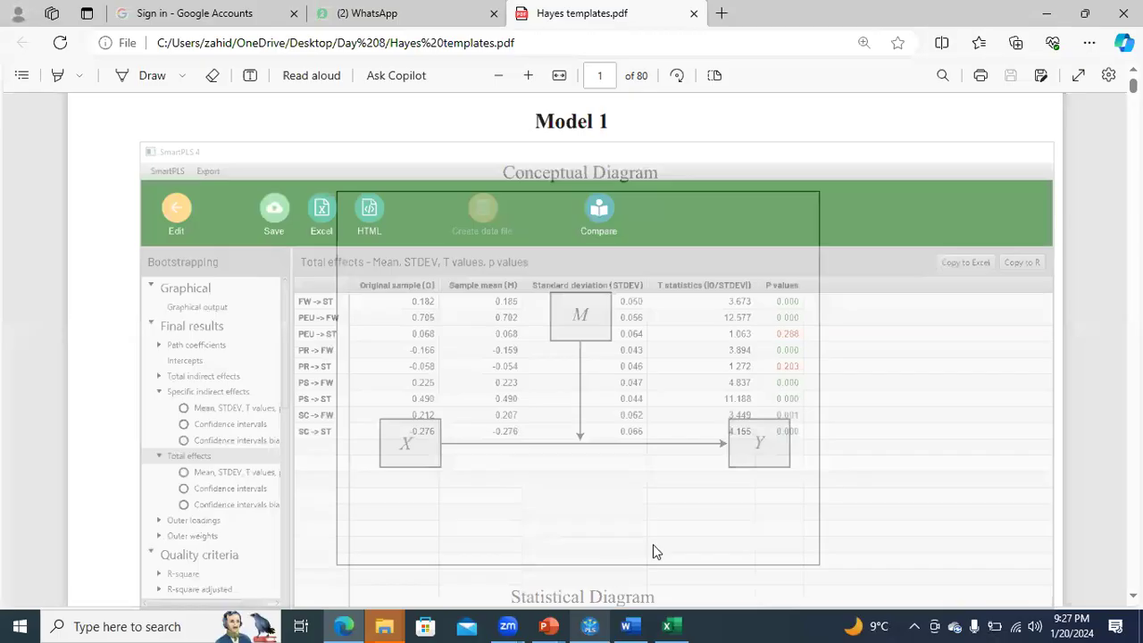
pyautogui.click(587, 625)
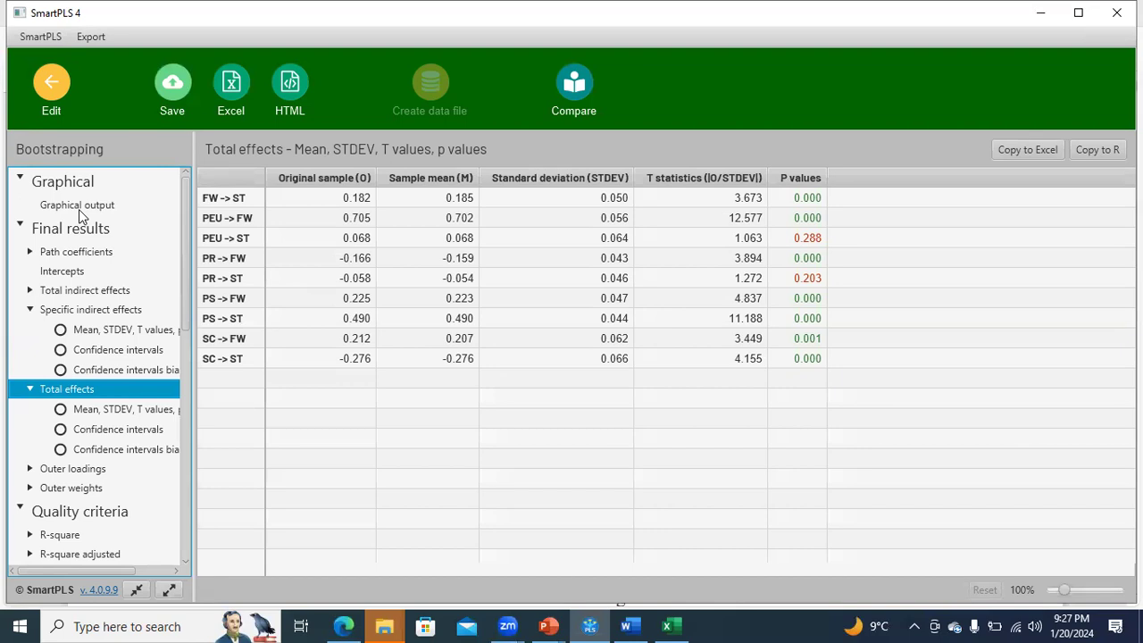
# Step: Return to the model editor by way of the graphical output and delete all structural paths between the six constructs
pyautogui.click(79, 205)
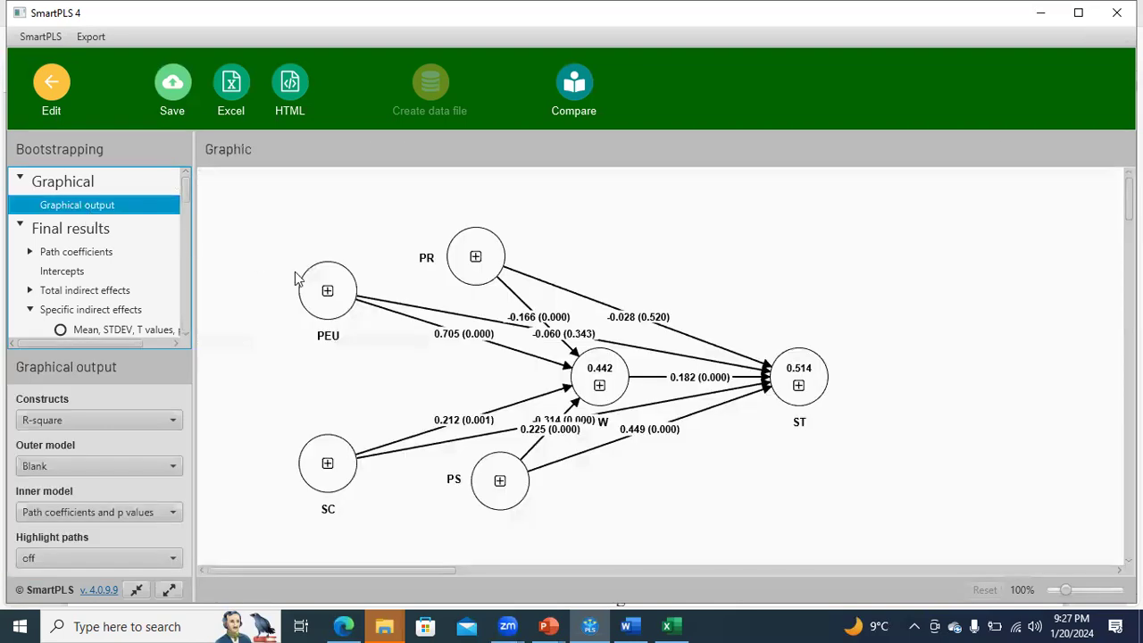
pyautogui.click(51, 83)
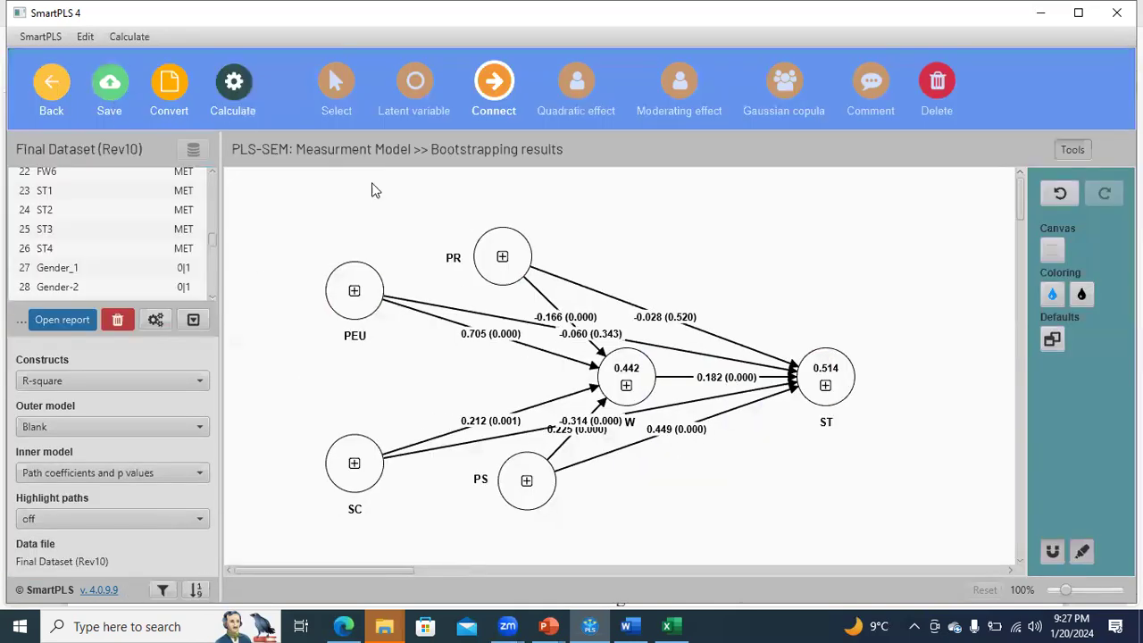
pyautogui.click(937, 100)
pyautogui.click(641, 310)
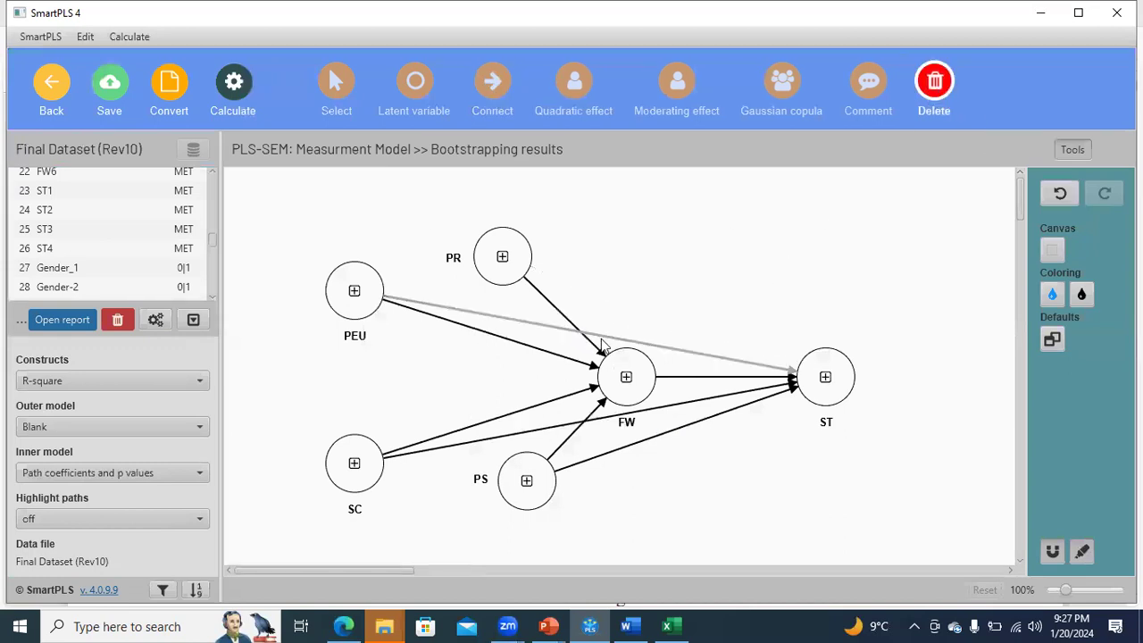
pyautogui.click(614, 340)
pyautogui.click(581, 334)
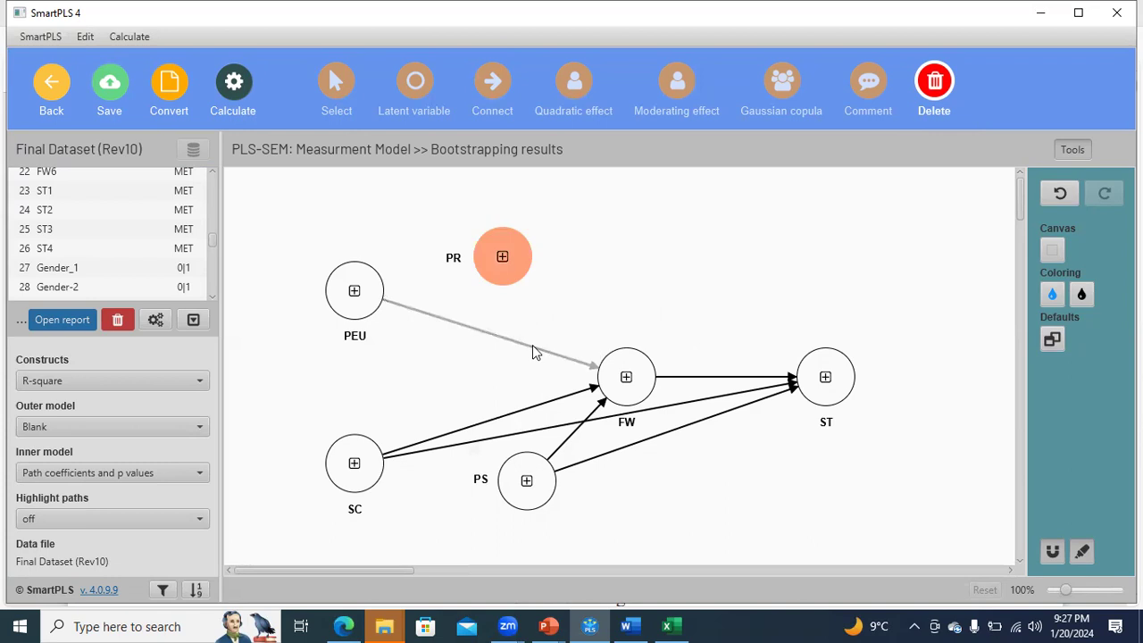
pyautogui.click(528, 393)
pyautogui.click(526, 436)
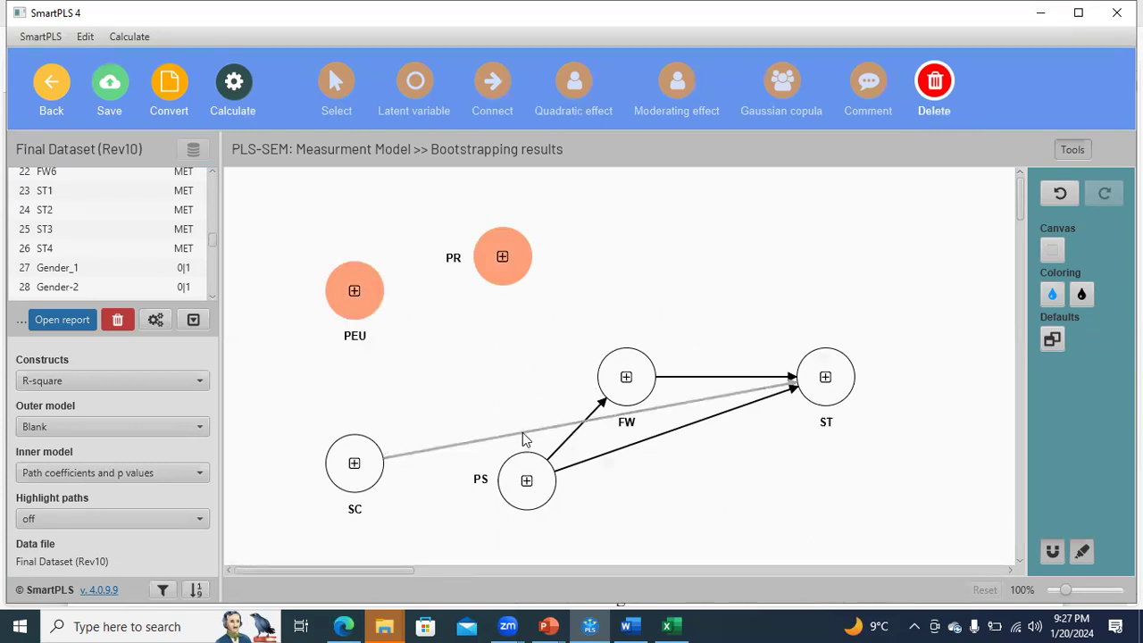
pyautogui.click(556, 447)
pyautogui.click(550, 427)
pyautogui.click(597, 461)
pyautogui.click(685, 377)
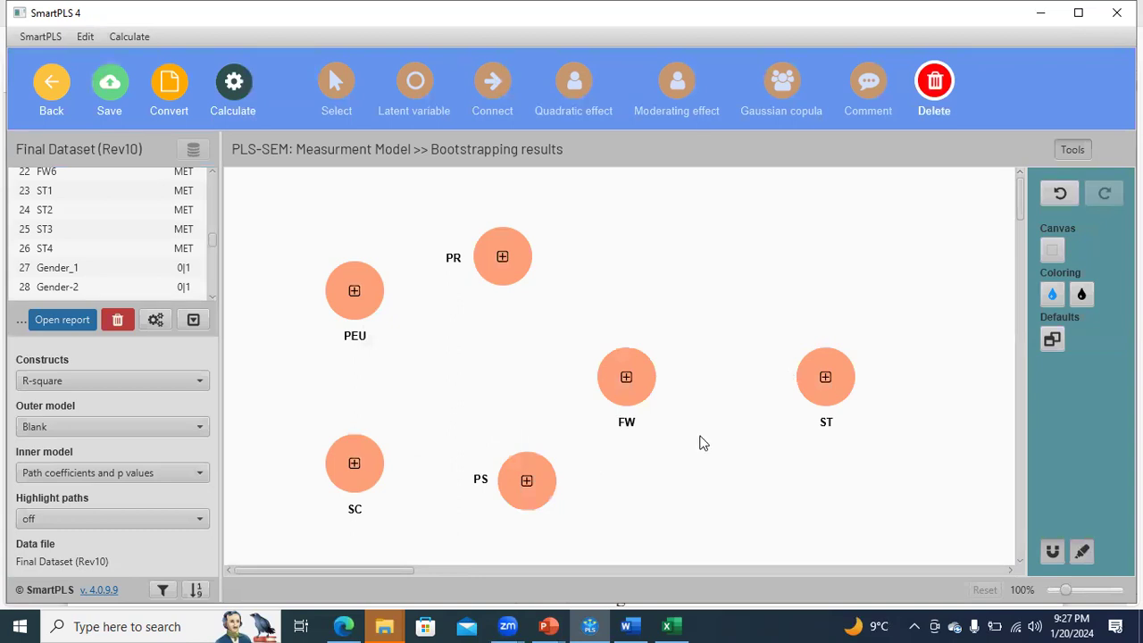
# Step: Move the FW construct up so that it sits to the right of PR
pyautogui.click(336, 86)
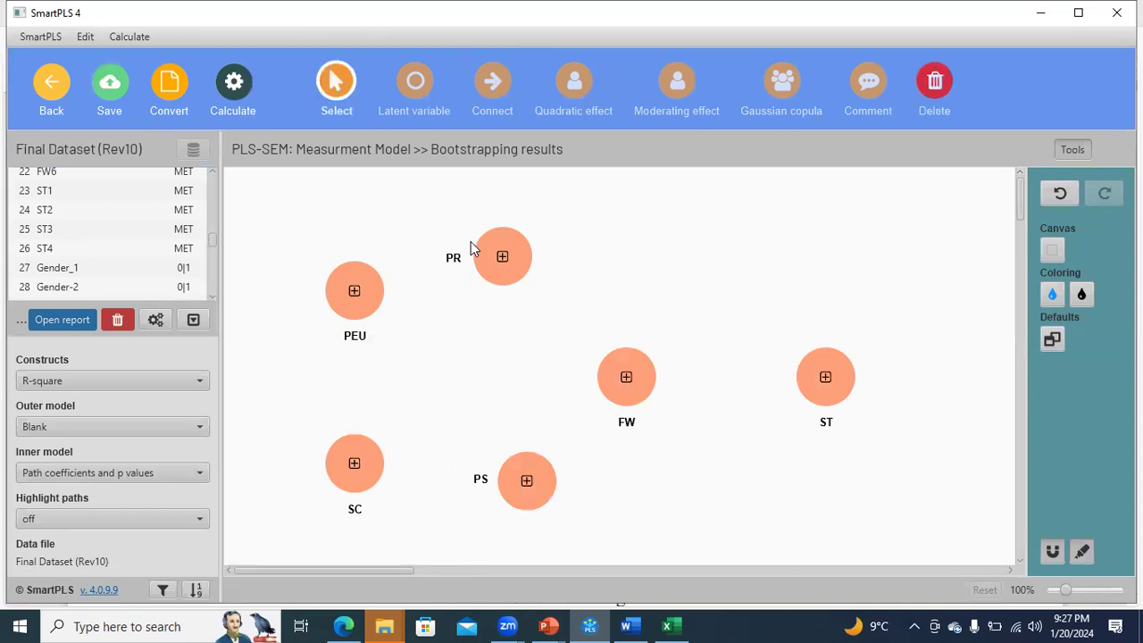
pyautogui.click(623, 361)
pyautogui.moveTo(623, 361); pyautogui.dragTo(650, 227)
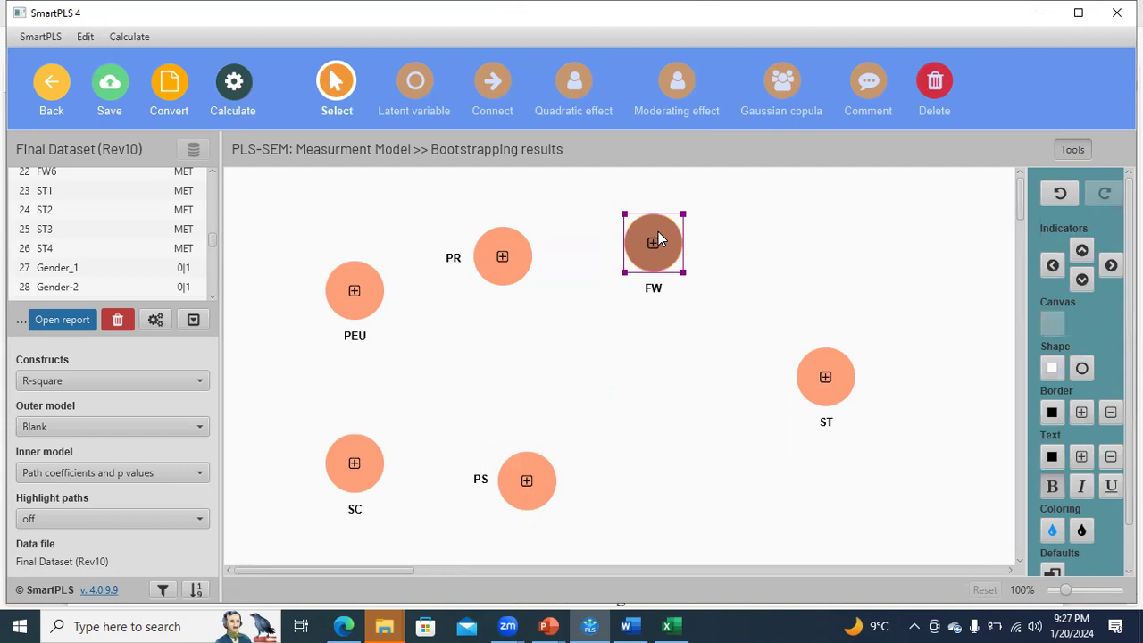
# Step: Stack the PR, PEU, SC and PS constructs in one column on the left side of the canvas
pyautogui.moveTo(353, 298); pyautogui.dragTo(353, 345)
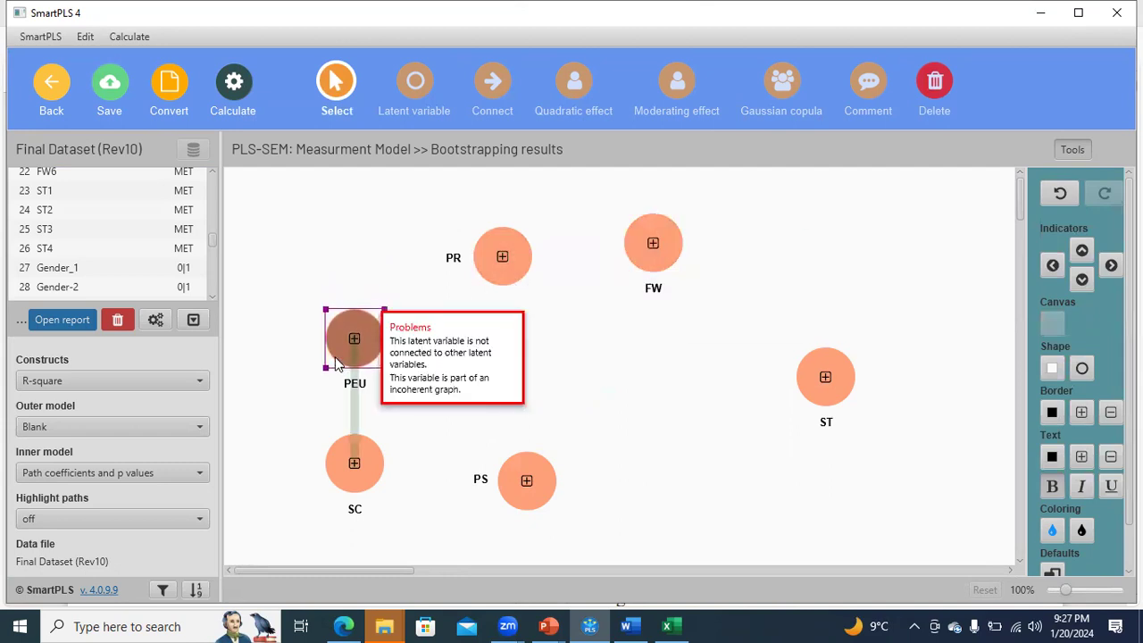
pyautogui.moveTo(483, 273); pyautogui.dragTo(338, 275)
pyautogui.moveTo(353, 466); pyautogui.dragTo(349, 449)
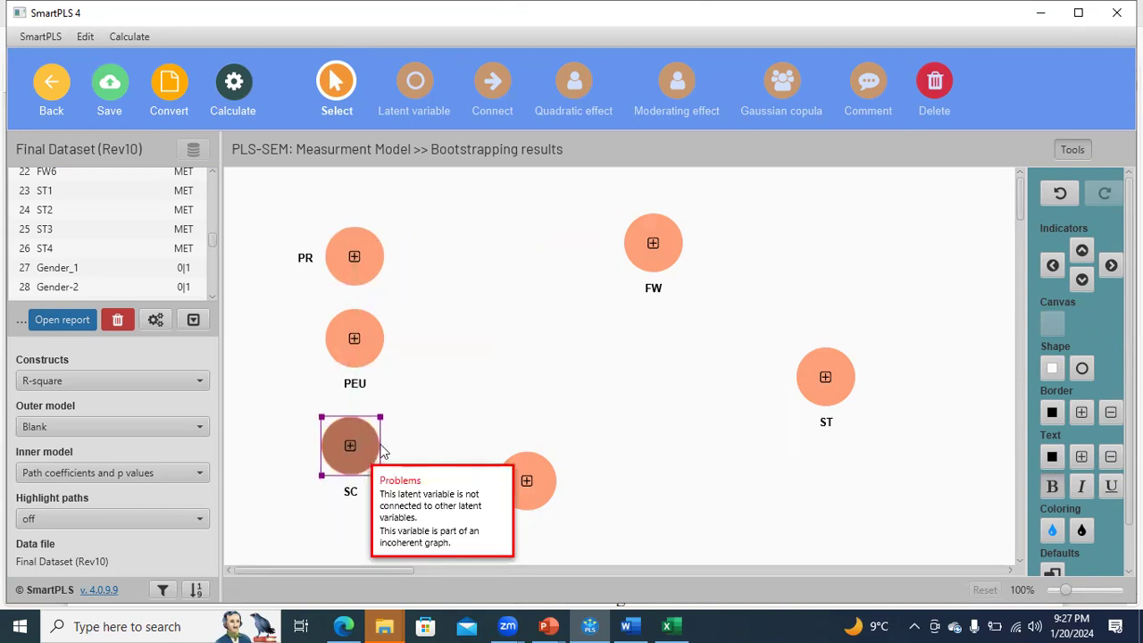
pyautogui.moveTo(501, 508); pyautogui.dragTo(346, 553)
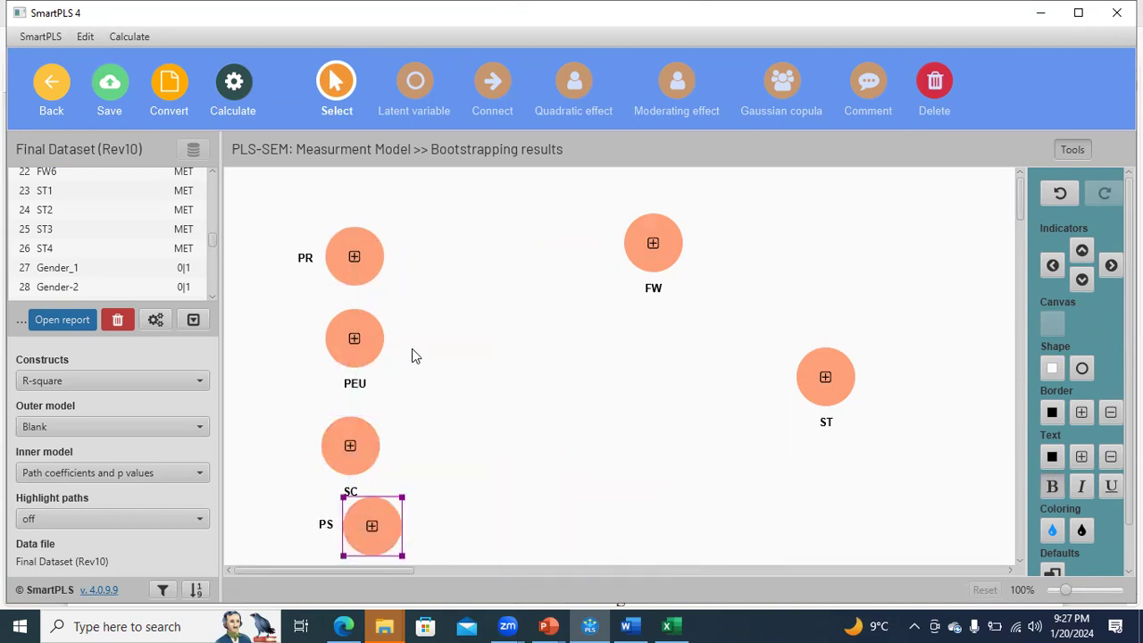
# Step: Delete the PS, SC and PR constructs from the model, keeping only PEU, FW and ST
pyautogui.click(358, 434)
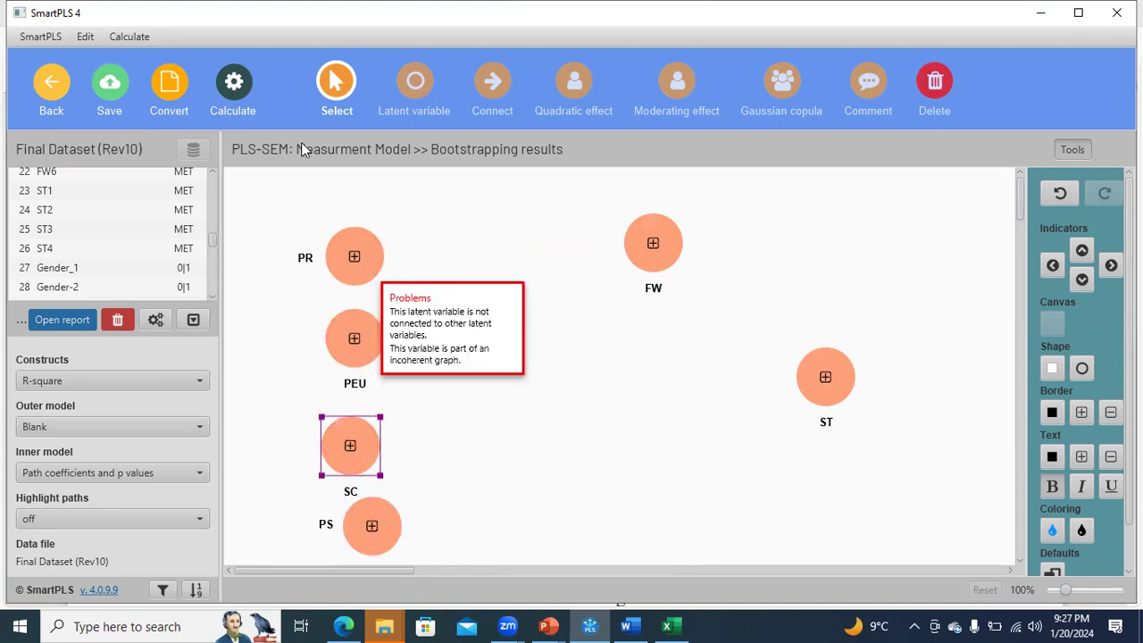
pyautogui.click(935, 83)
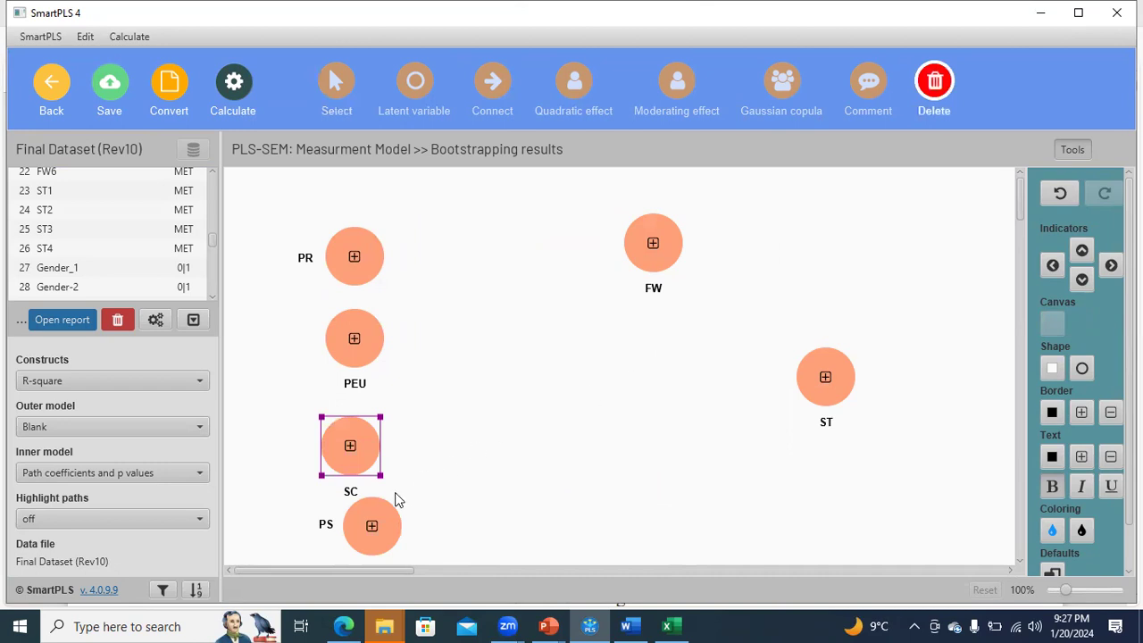
pyautogui.click(373, 526)
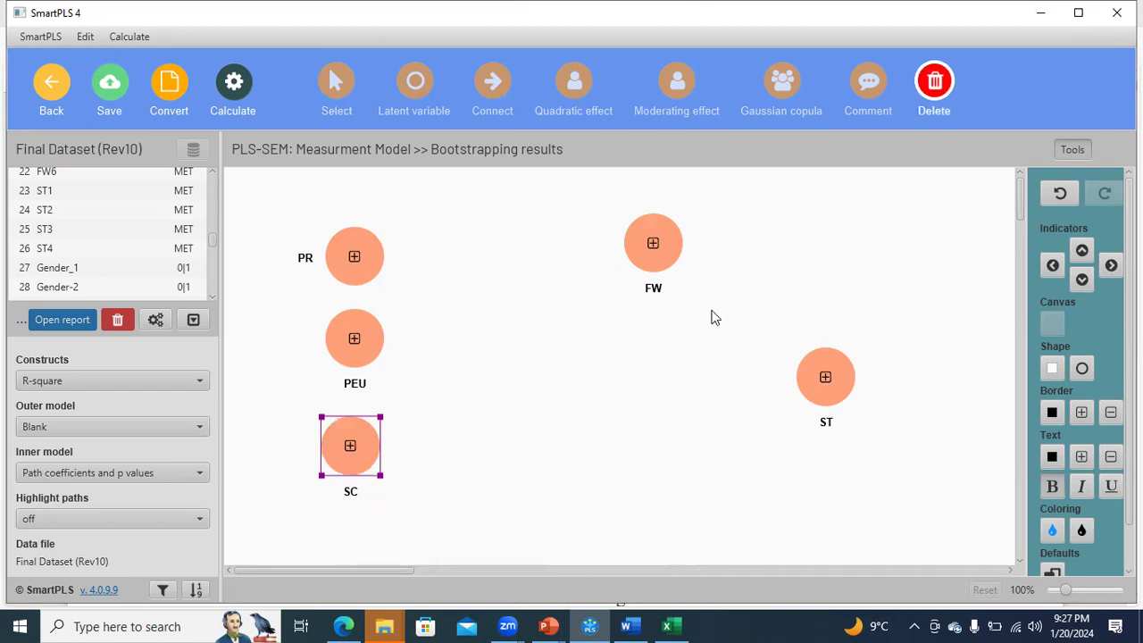
pyautogui.click(360, 437)
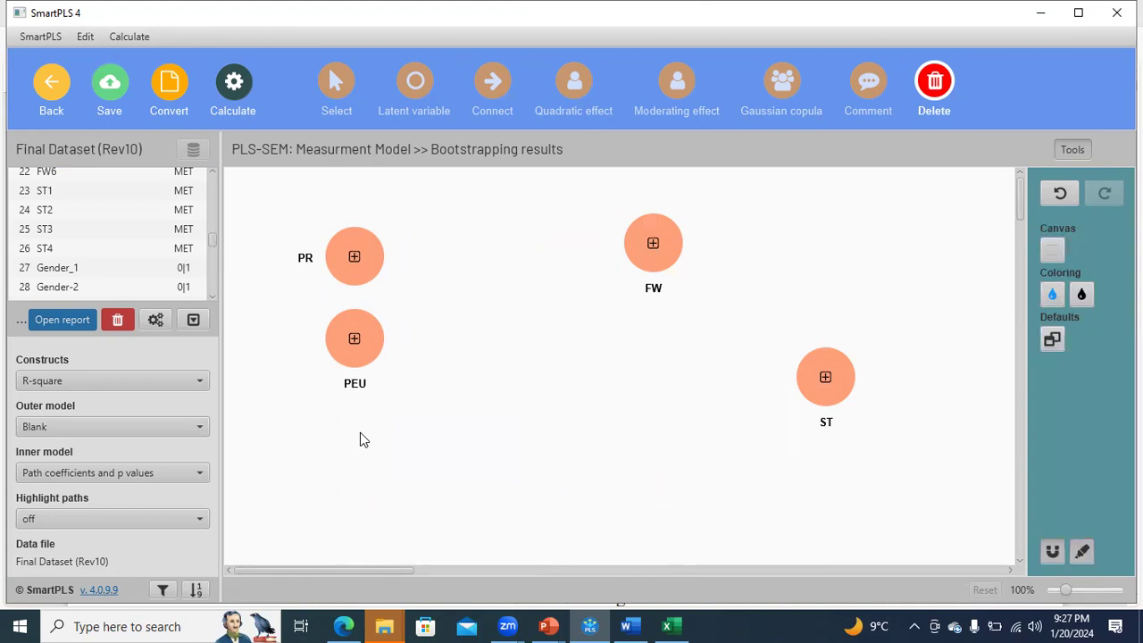
pyautogui.click(365, 276)
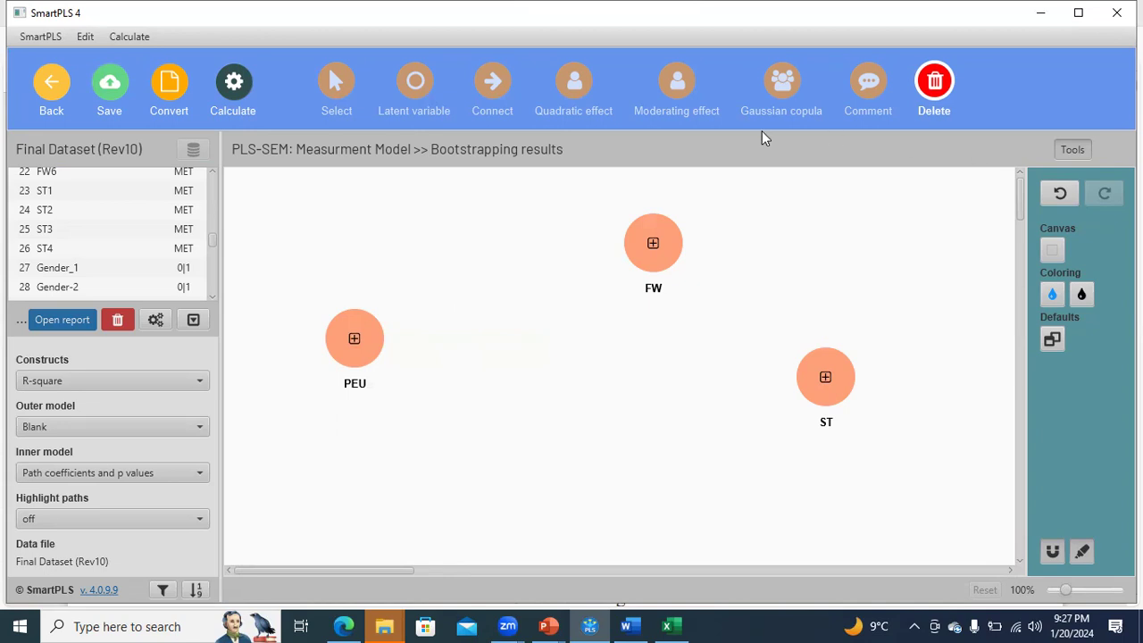
# Step: Arrange the remaining constructs in a triangle, with PEU and ST level at opposite sides and FW centred above them
pyautogui.click(334, 90)
pyautogui.moveTo(378, 361); pyautogui.dragTo(377, 425)
pyautogui.moveTo(848, 398); pyautogui.dragTo(864, 415)
pyautogui.moveTo(642, 258); pyautogui.dragTo(581, 261)
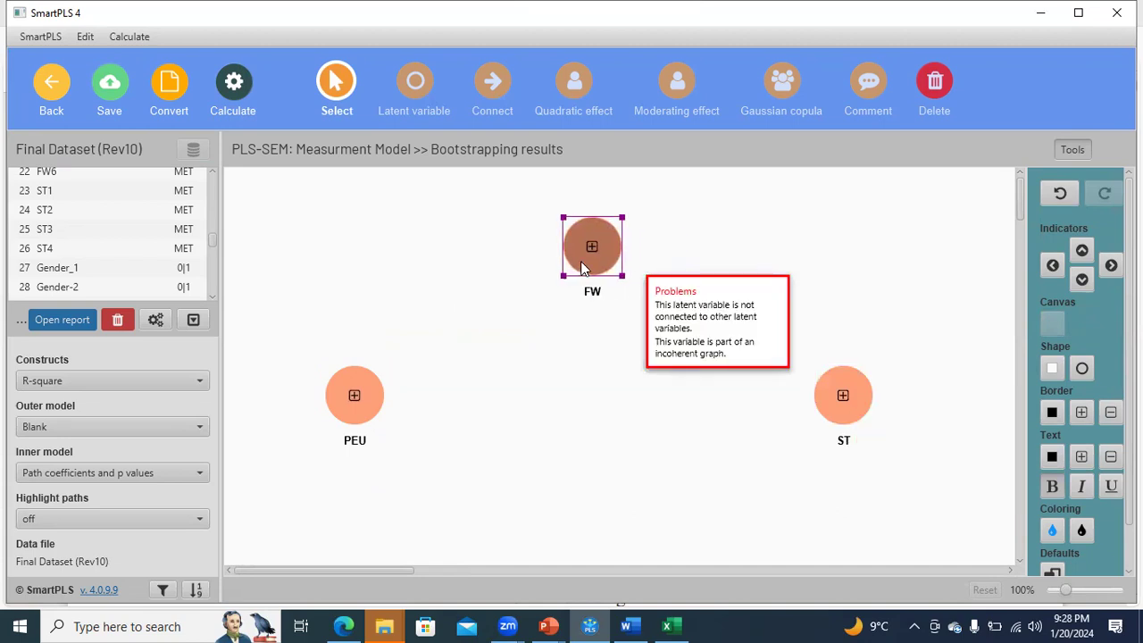
# Step: Following Model 1 in the Hayes templates PDF, draw a path from PEU to ST and attach FW to it as moderator
pyautogui.click(343, 626)
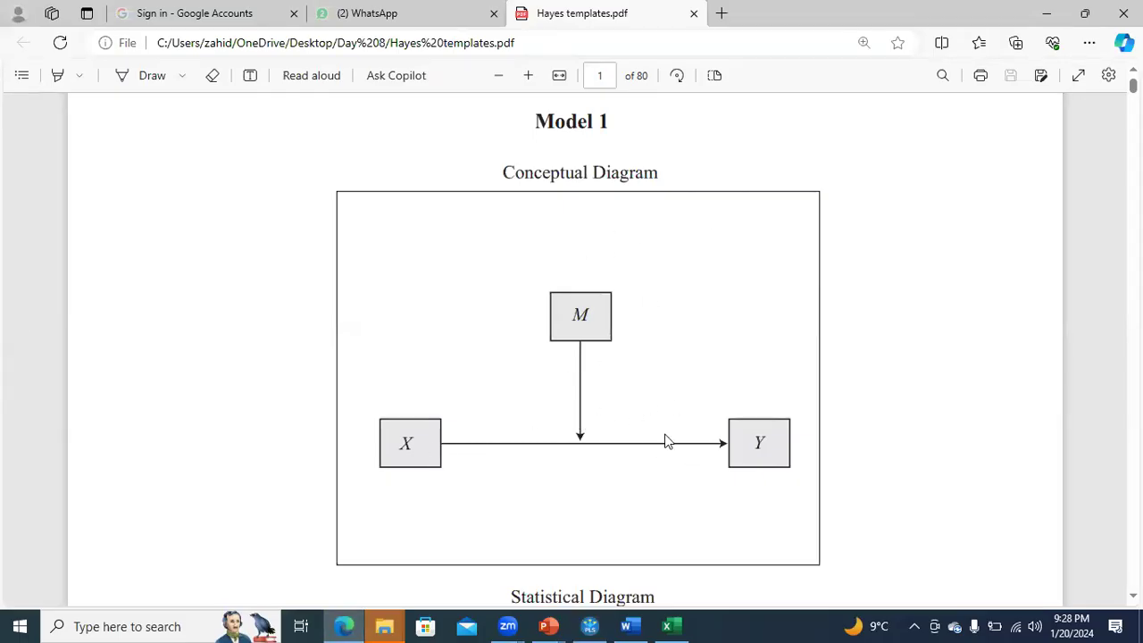
pyautogui.click(590, 626)
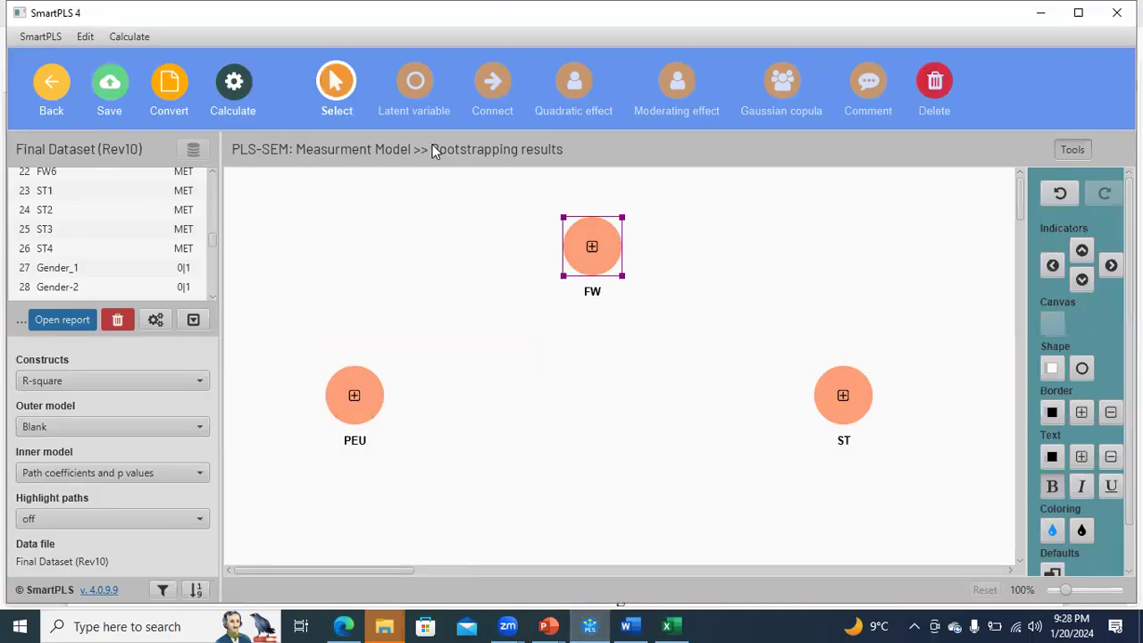
pyautogui.click(493, 90)
pyautogui.moveTo(354, 395); pyautogui.dragTo(835, 404)
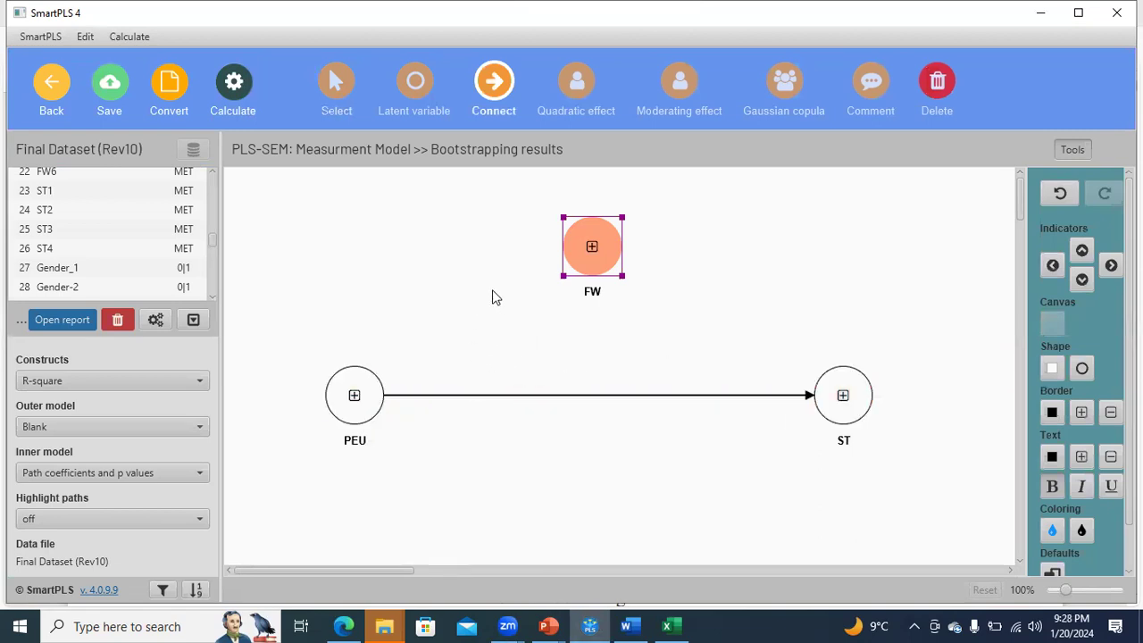
pyautogui.moveTo(594, 255); pyautogui.dragTo(594, 400)
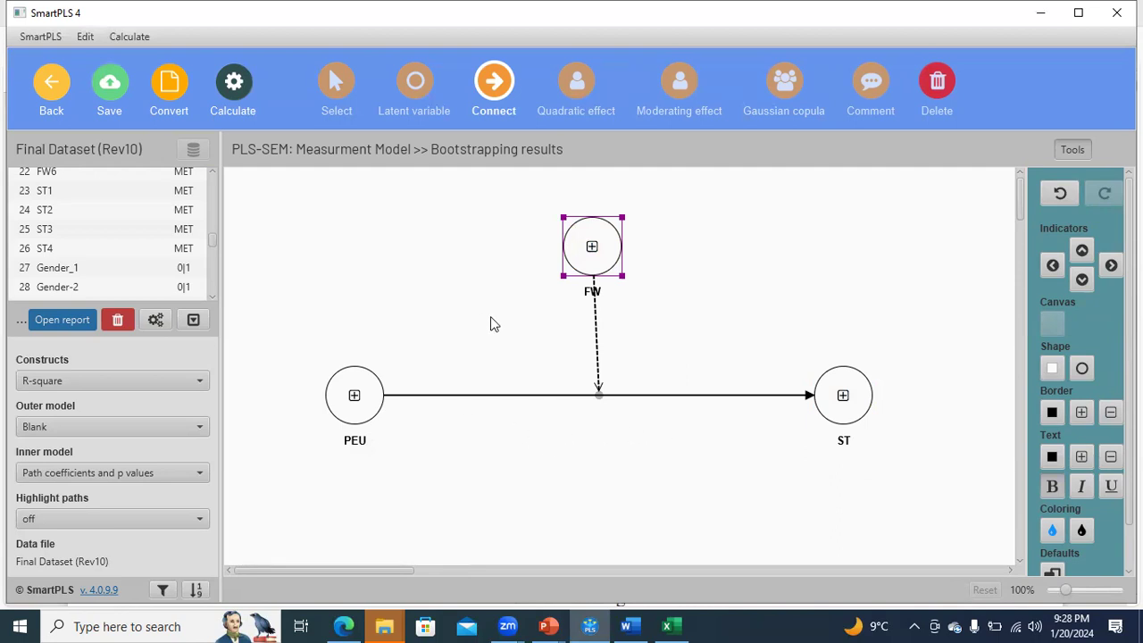
# Step: Move the FW label beside its construct and align FW so that its moderating arrow runs vertically
pyautogui.click(336, 87)
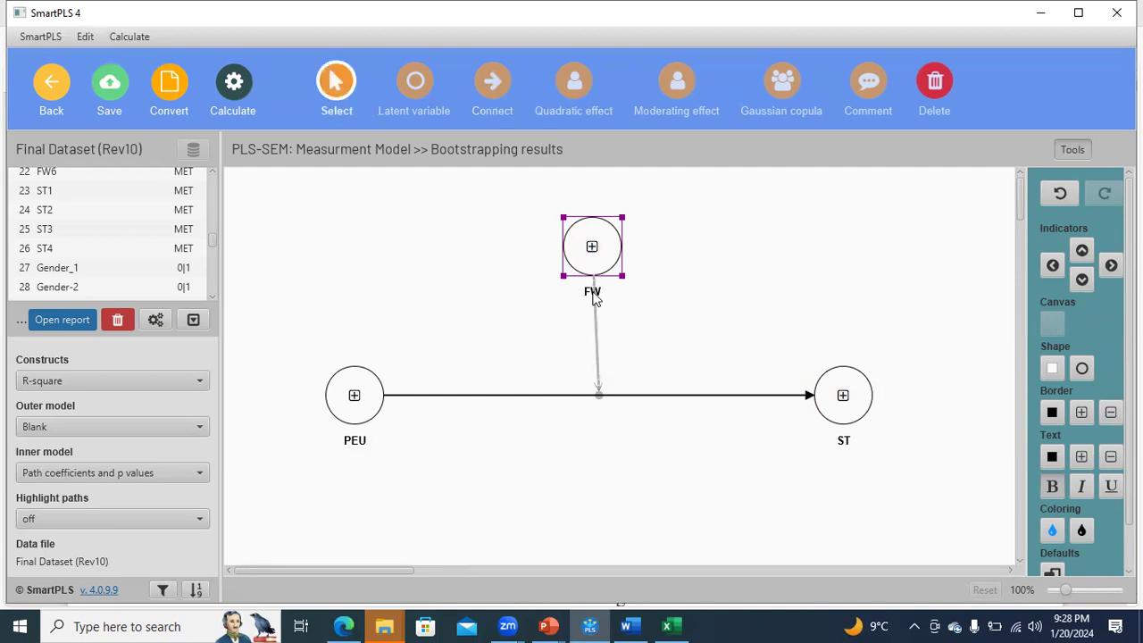
pyautogui.moveTo(590, 298); pyautogui.dragTo(604, 264)
pyautogui.click(641, 322)
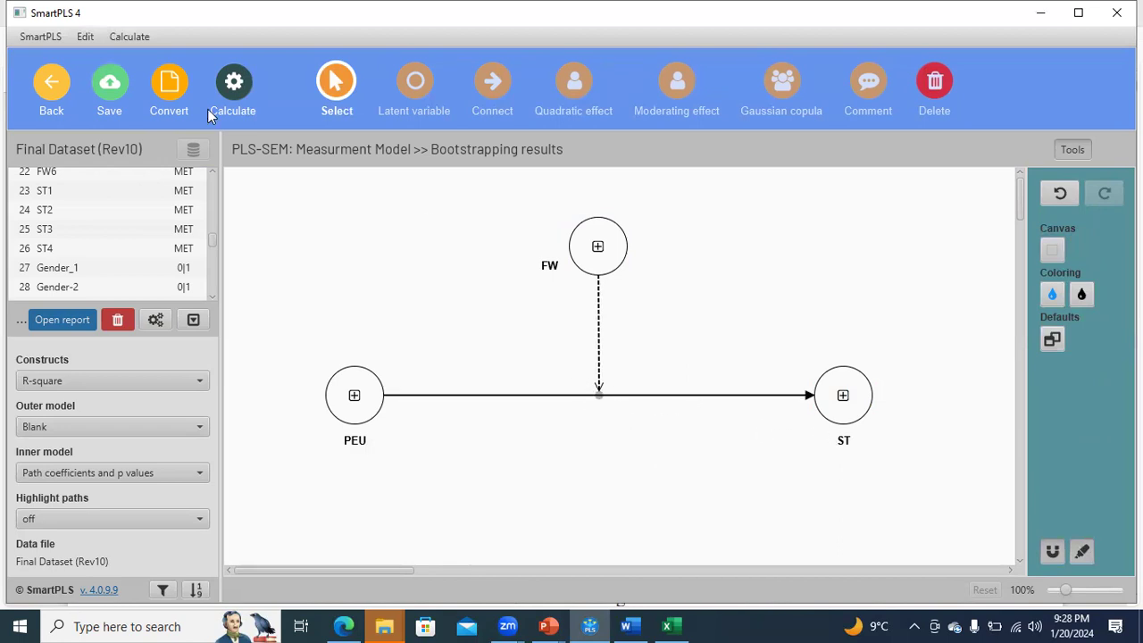
# Step: Bootstrap the moderation model with 5000 subsamples, complete results, BCa intervals, a two-tailed test, 0.05 significance and a fixed seed
pyautogui.click(233, 96)
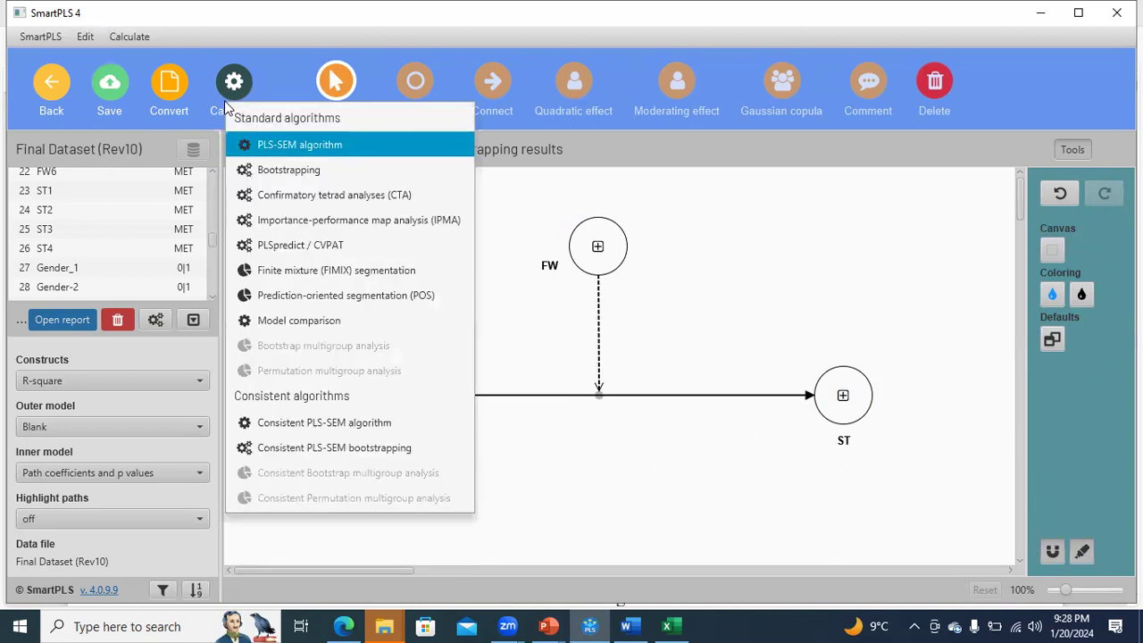
pyautogui.click(288, 171)
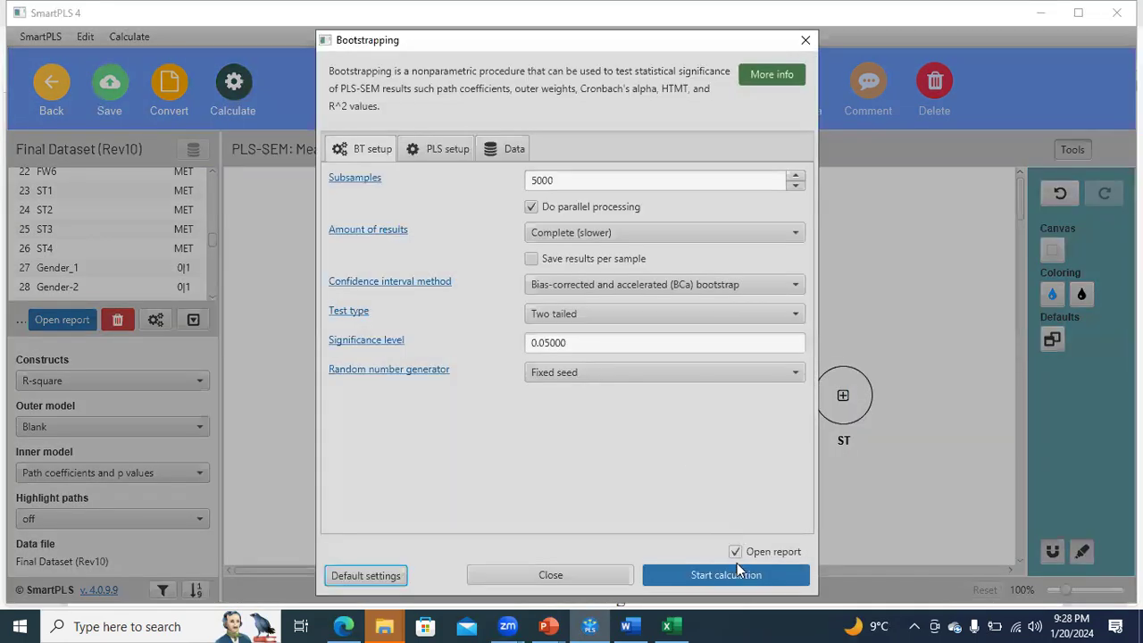
pyautogui.click(737, 571)
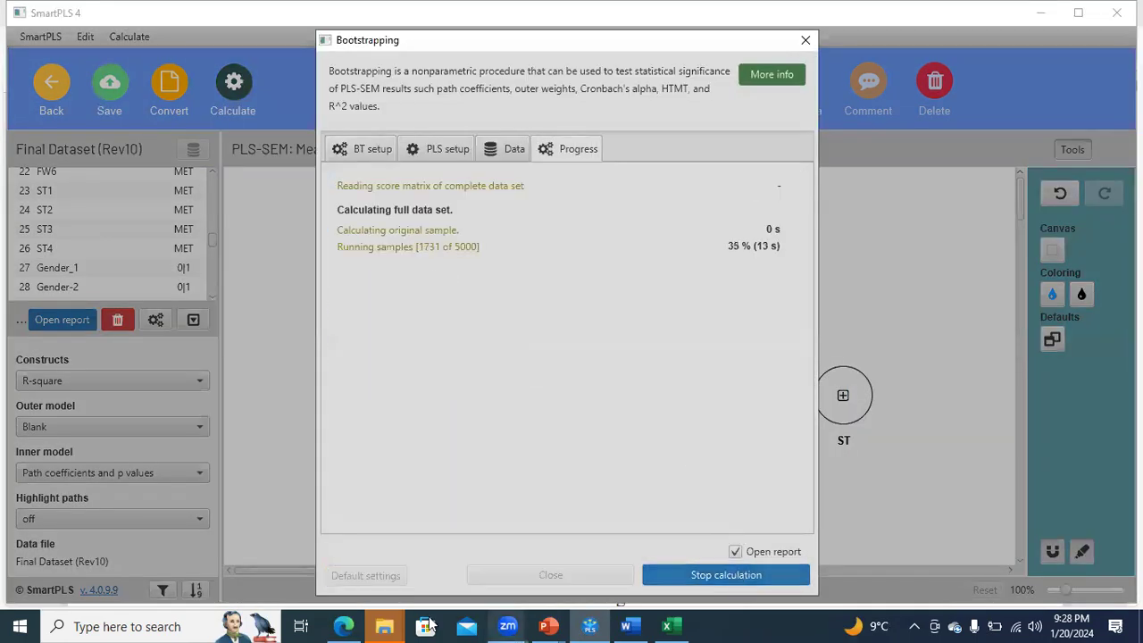
# Step: Switch to the Hayes templates PDF in the browser and review the diagrams of Models 1 to 5 during the calculation
pyautogui.click(353, 626)
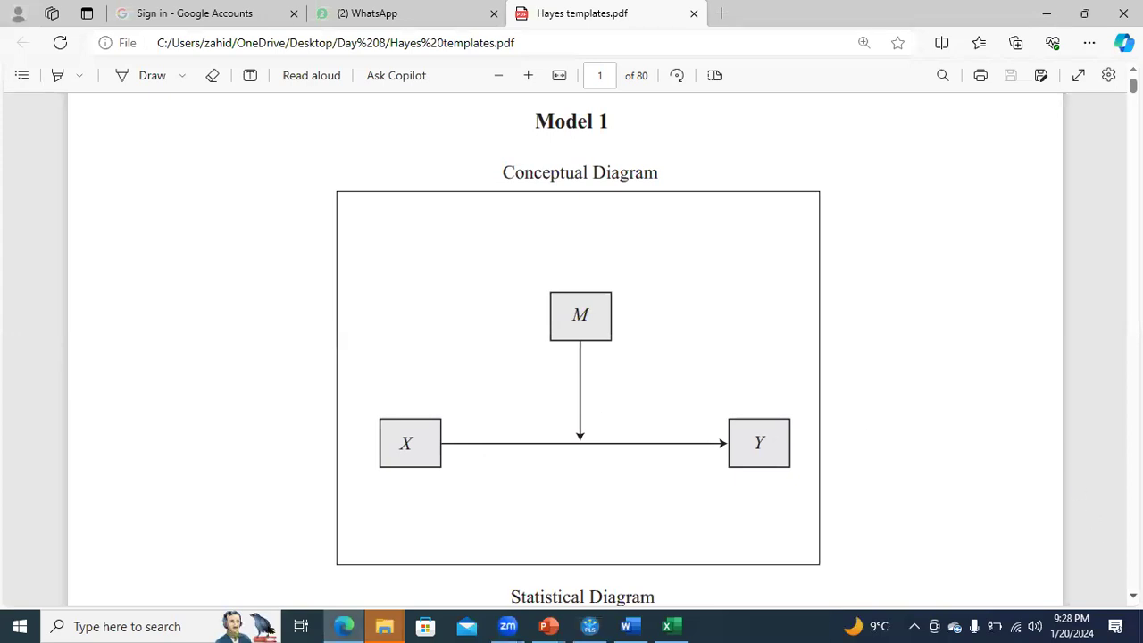
pyautogui.scroll(-15, 571, 348)
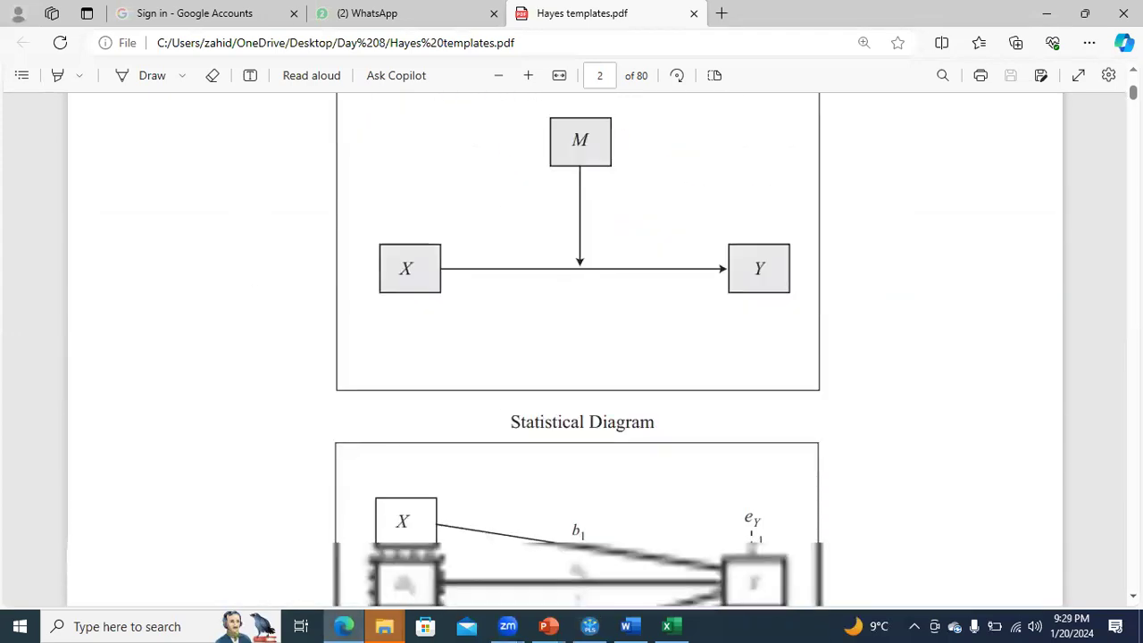
pyautogui.scroll(-10, 572, 349)
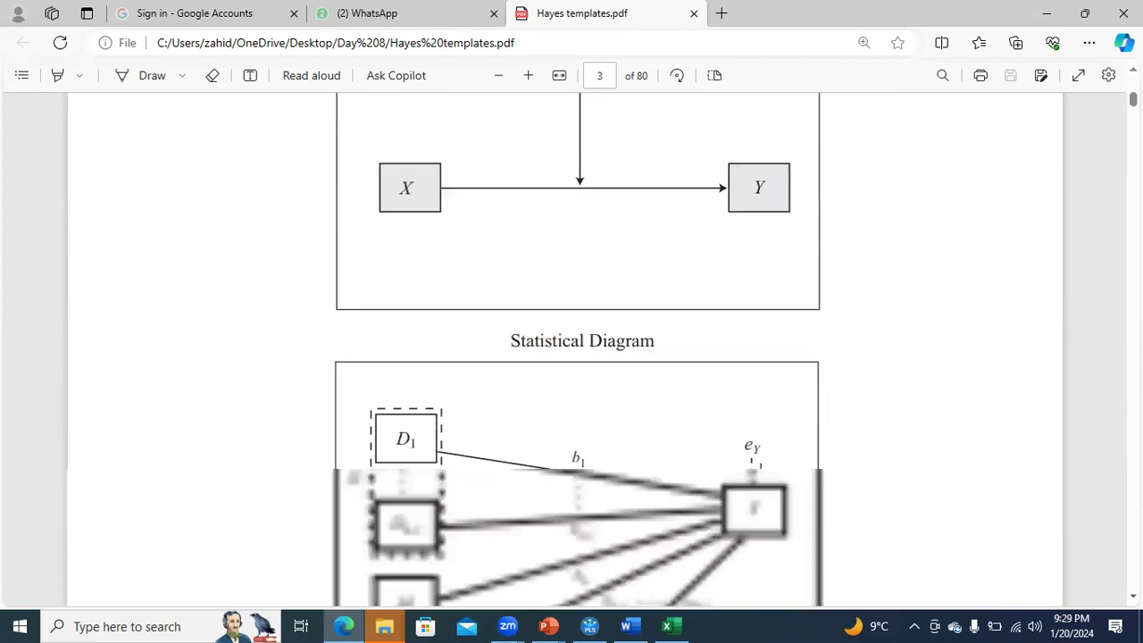
pyautogui.scroll(-5, 571, 349)
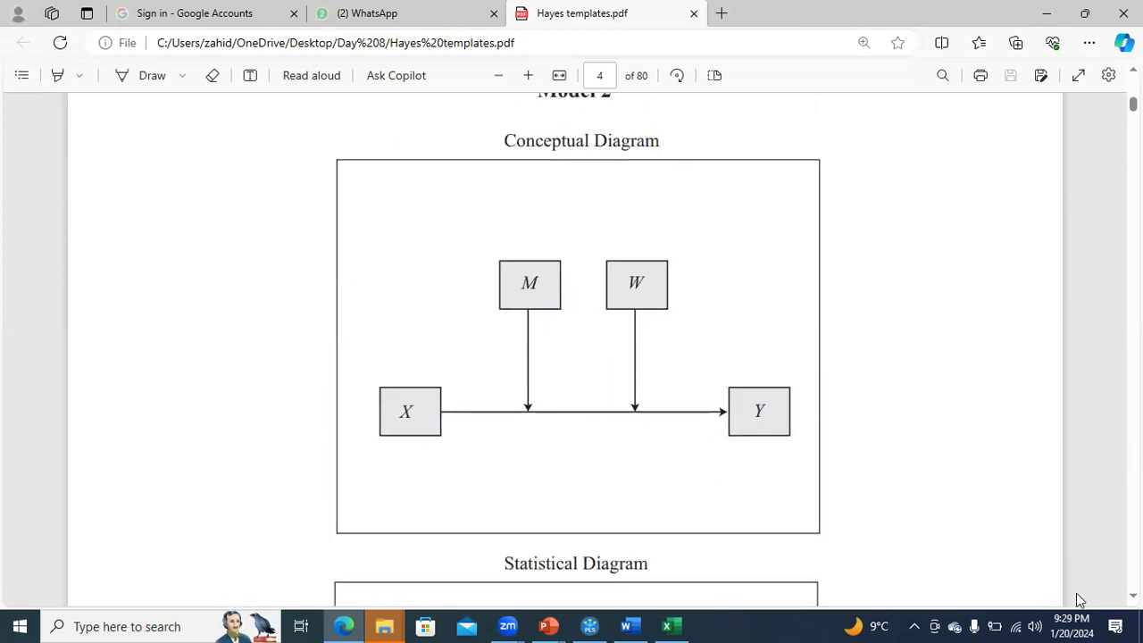
pyautogui.scroll(-10, 746, 438)
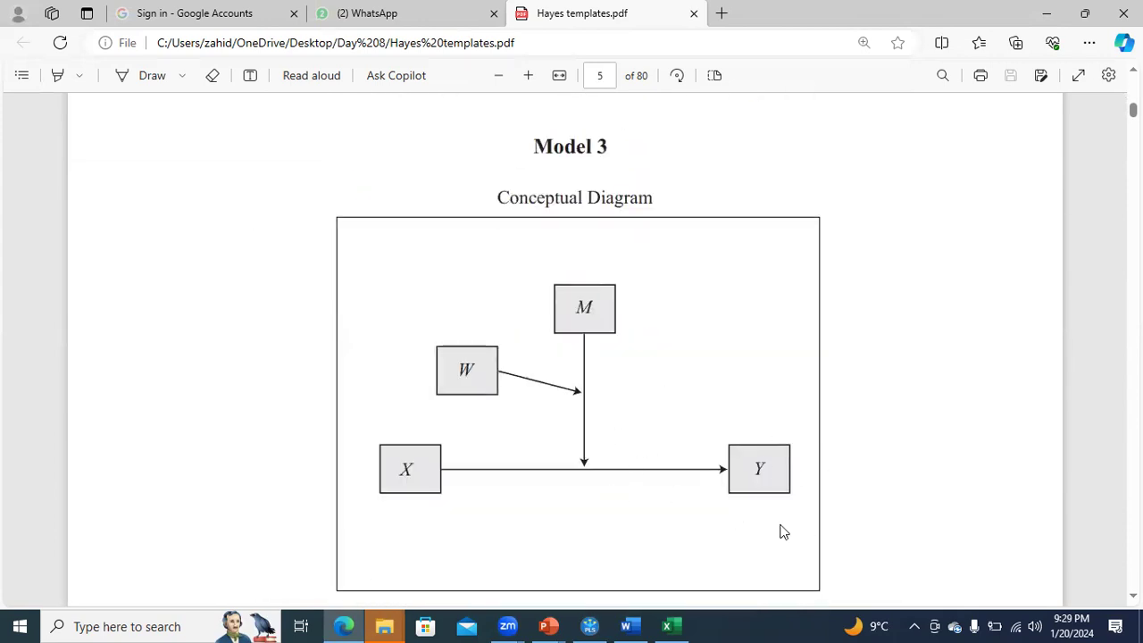
pyautogui.scroll(-10, 1104, 600)
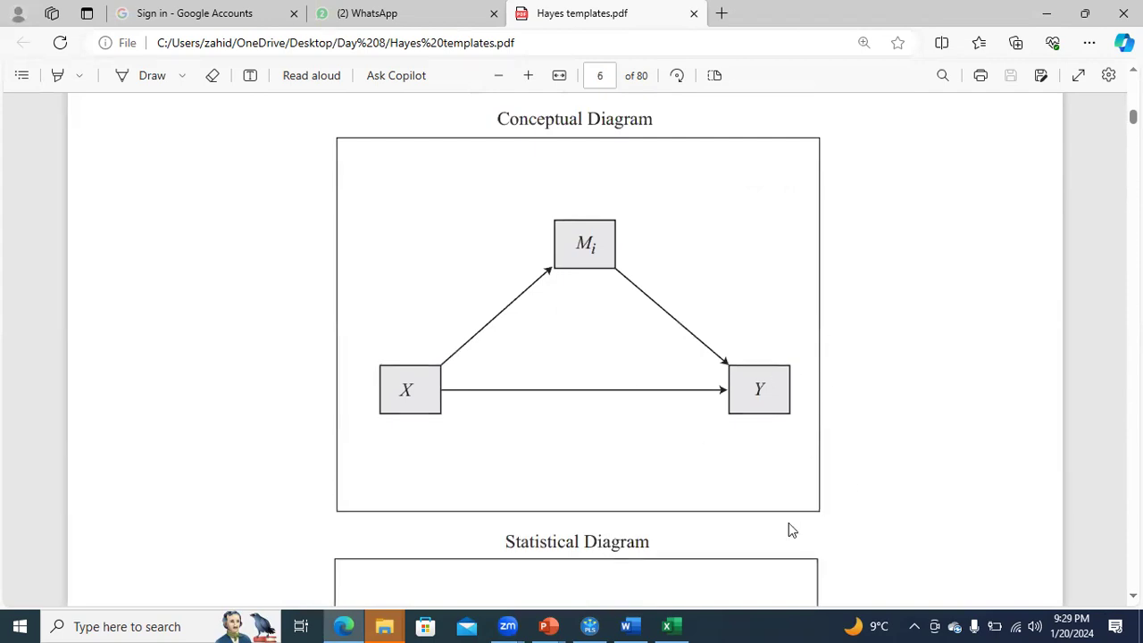
pyautogui.click(590, 626)
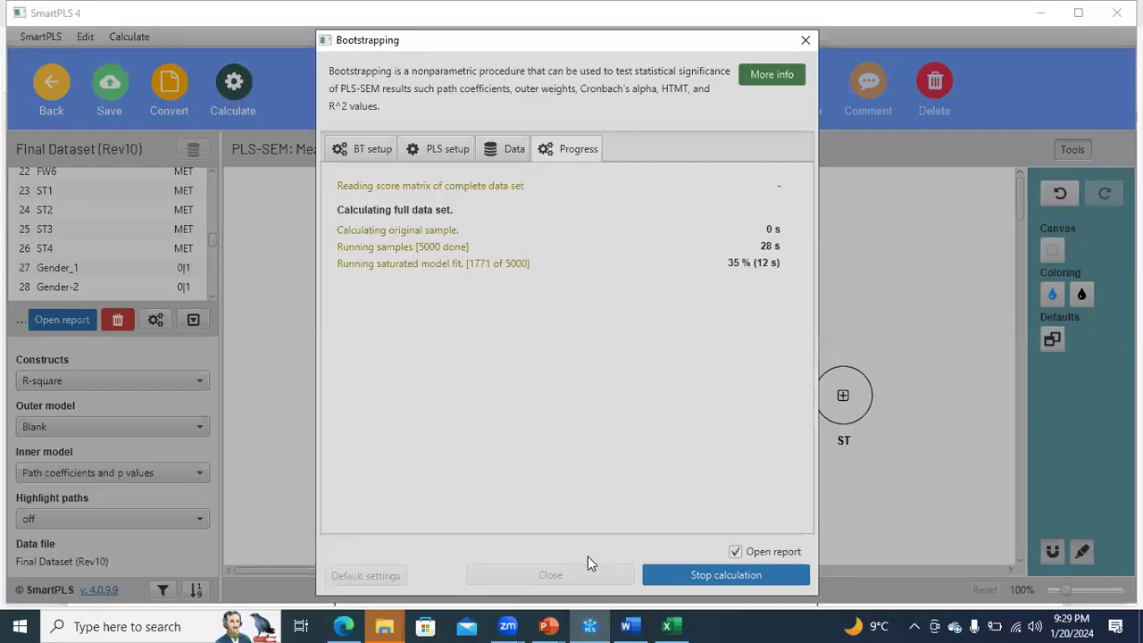
pyautogui.click(507, 625)
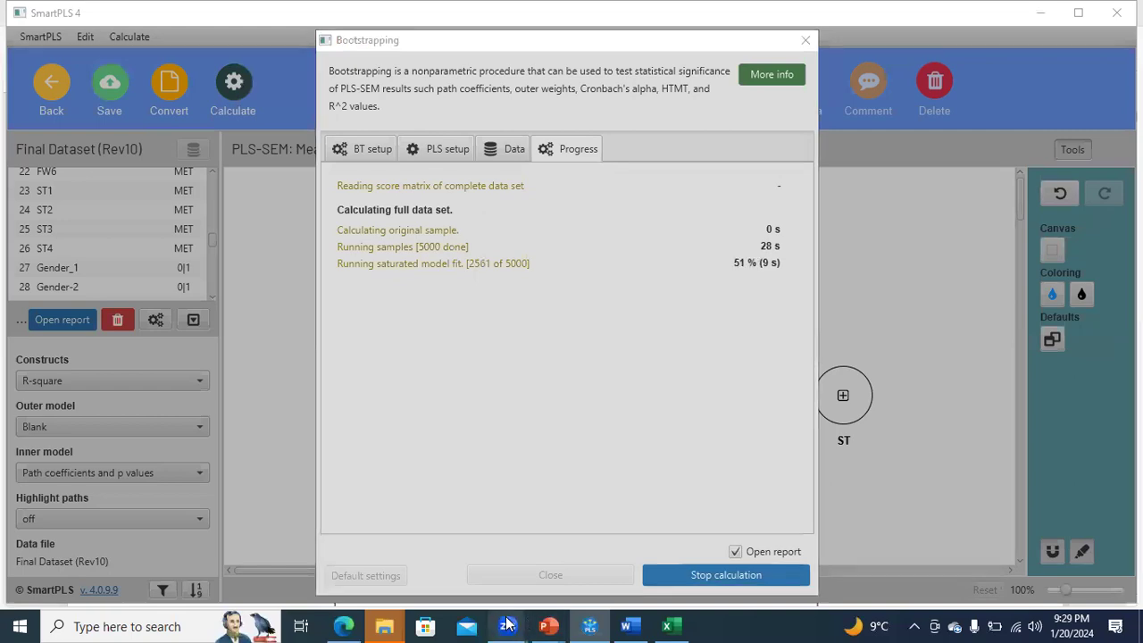
pyautogui.click(353, 623)
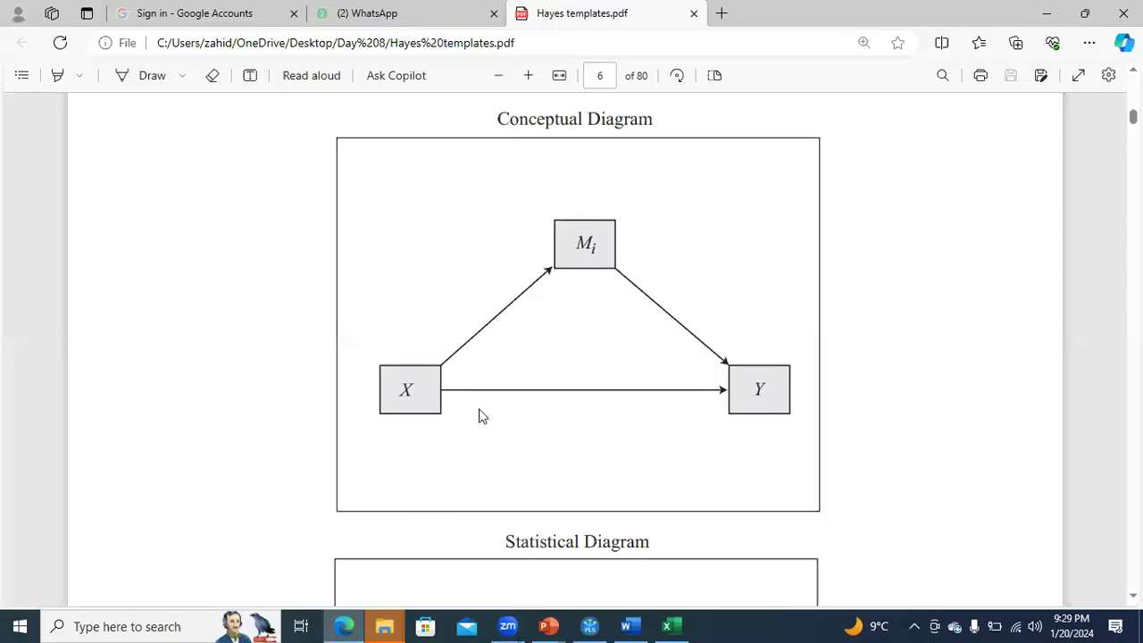
pyautogui.scroll(-10, 571, 348)
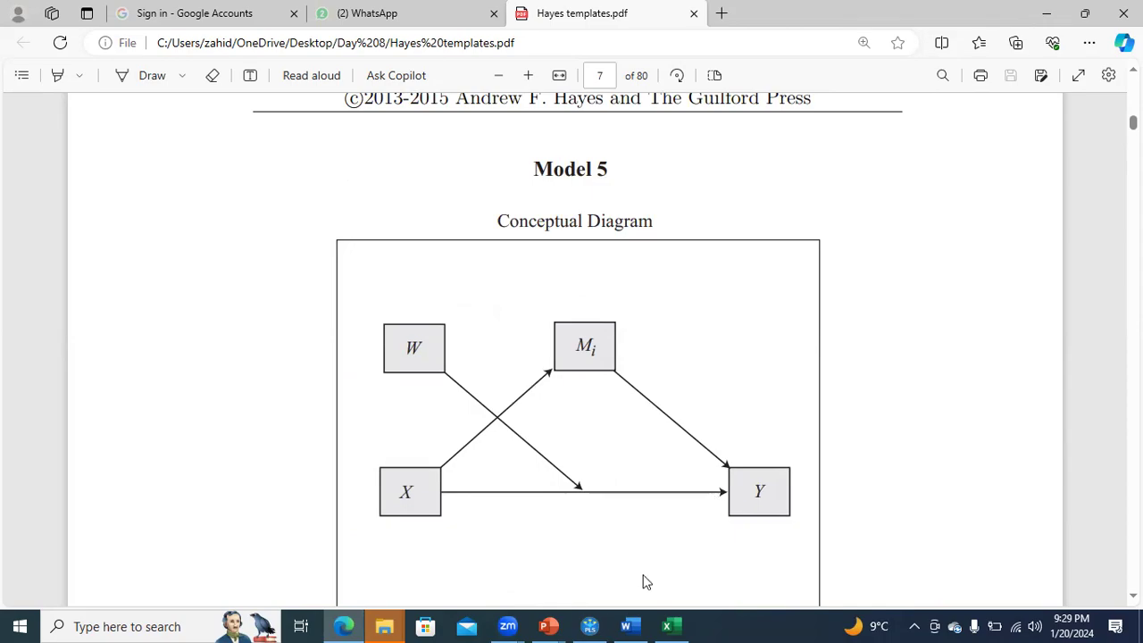
# Step: Switch back to SmartPLS and examine the path coefficients of the moderation model in the bootstrapping report
pyautogui.click(589, 626)
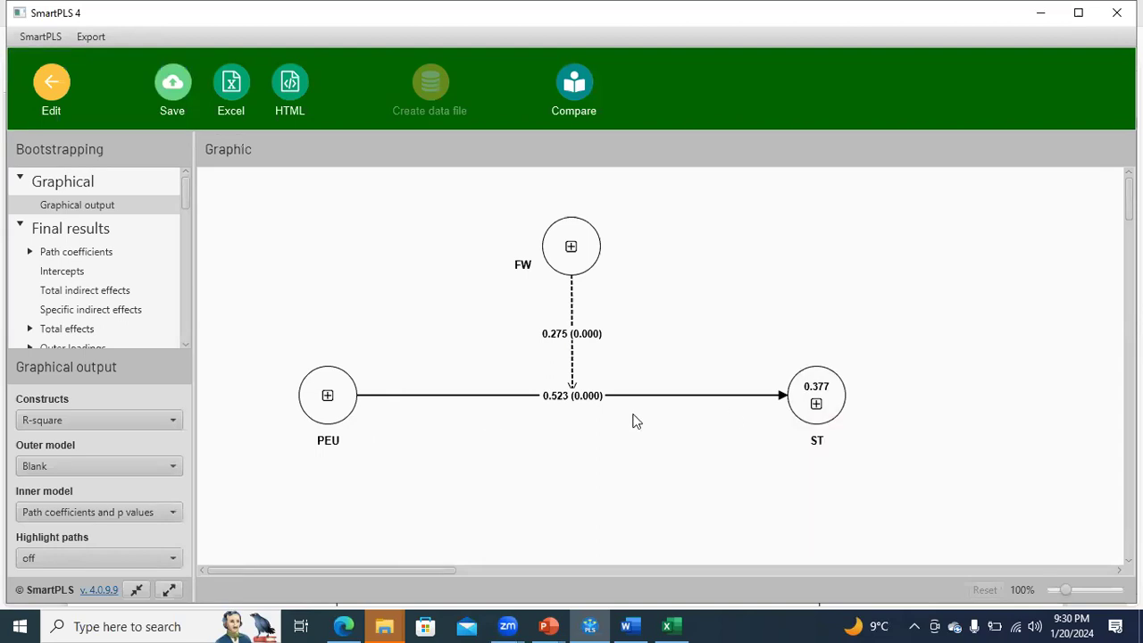
pyautogui.click(76, 254)
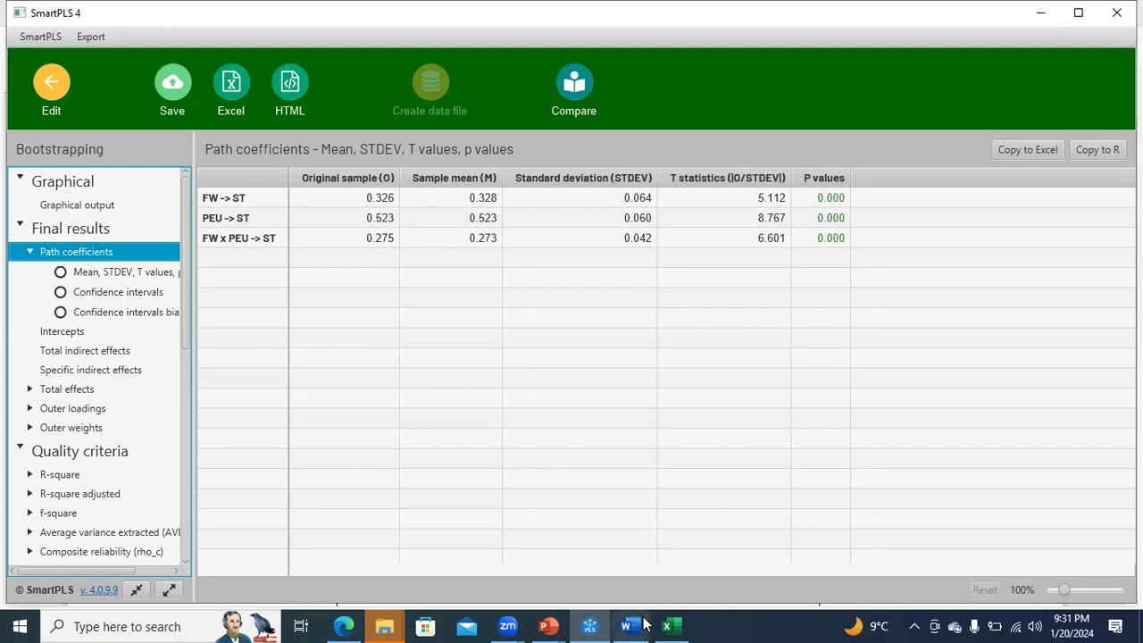
# Step: Consult the X, Mi and Y mediation diagram in the Hayes templates PDF, and reopen the bootstrapping report's graphical output in SmartPLS
pyautogui.click(584, 623)
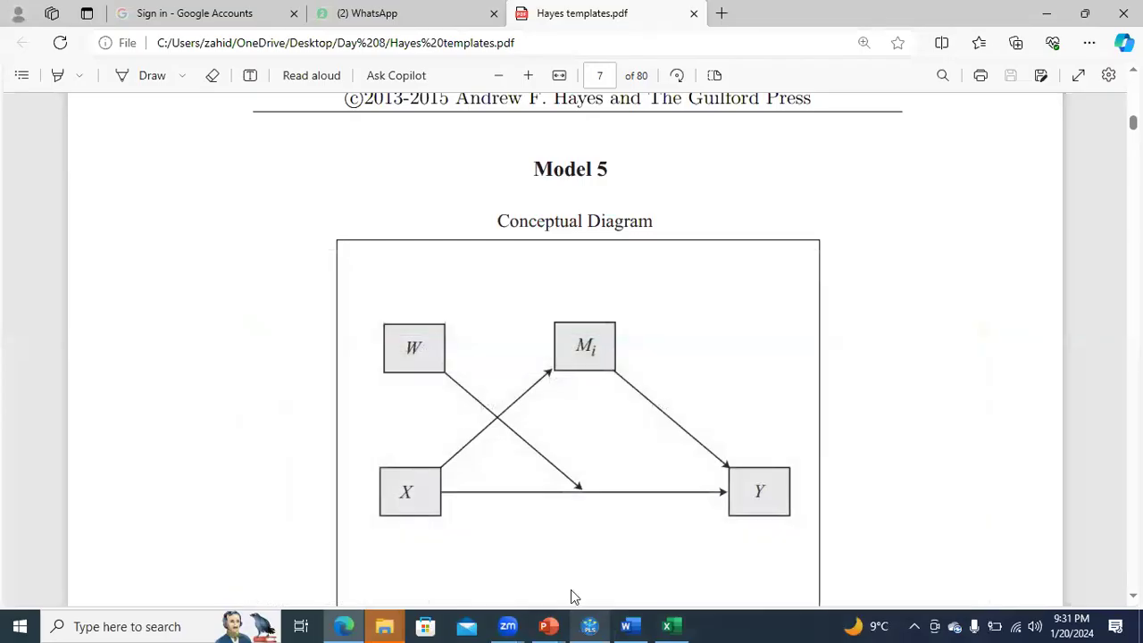
pyautogui.scroll(10, 572, 348)
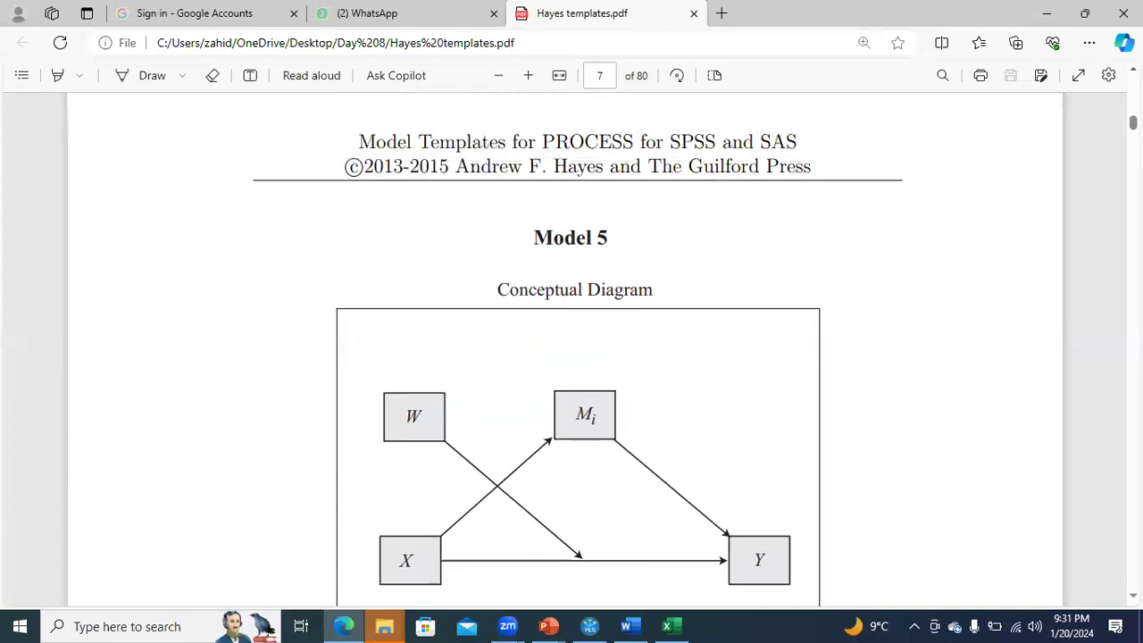
pyautogui.scroll(5, 527, 280)
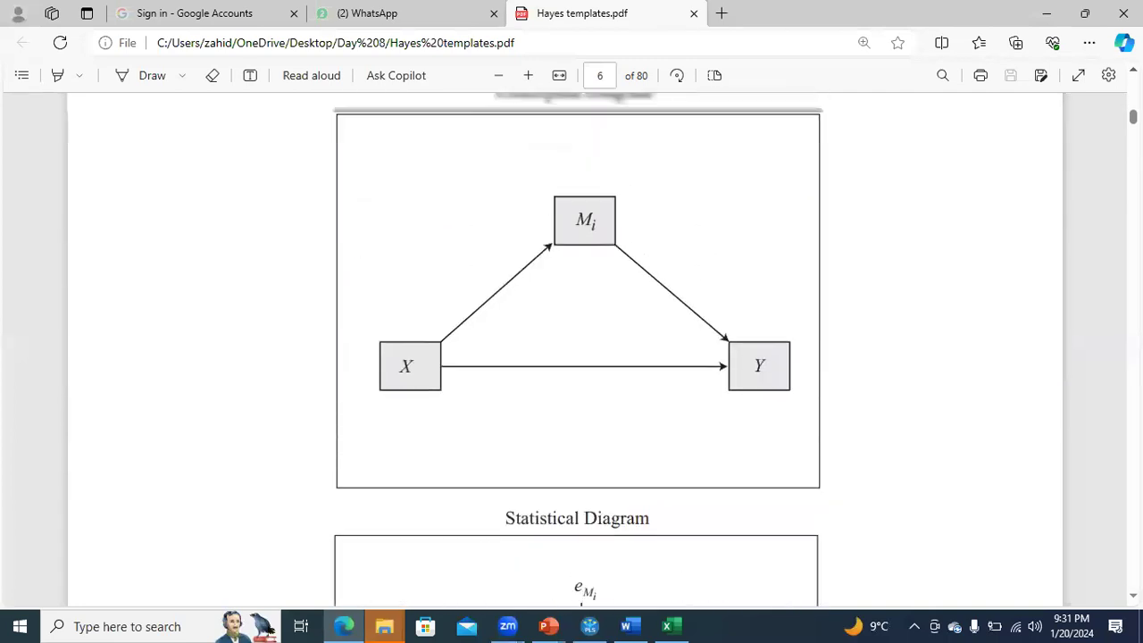
pyautogui.click(589, 626)
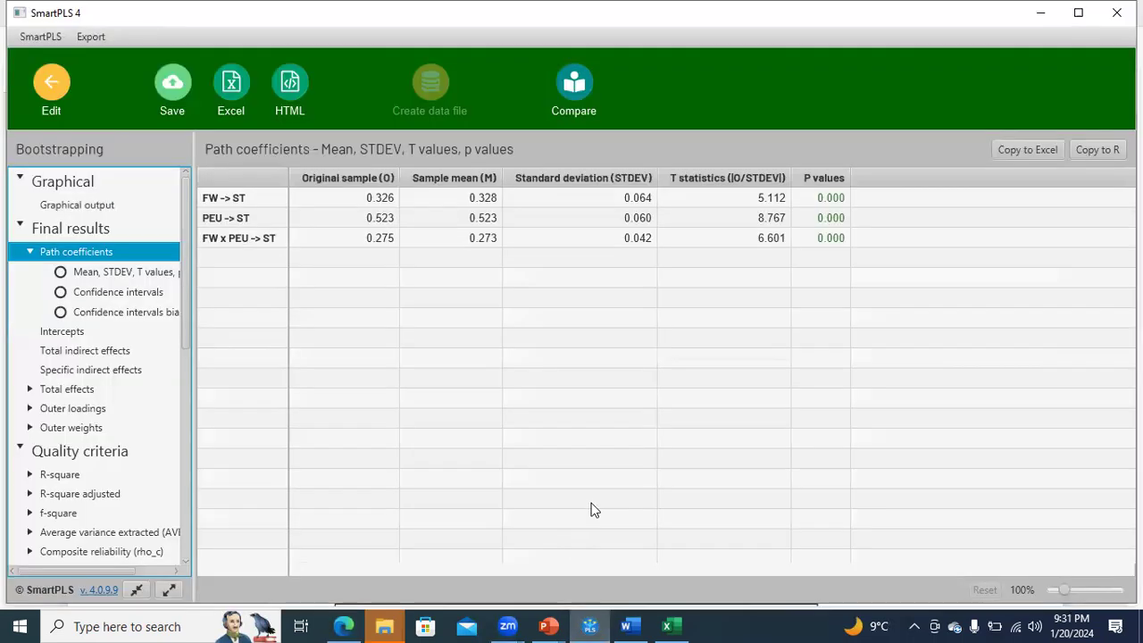
pyautogui.click(77, 206)
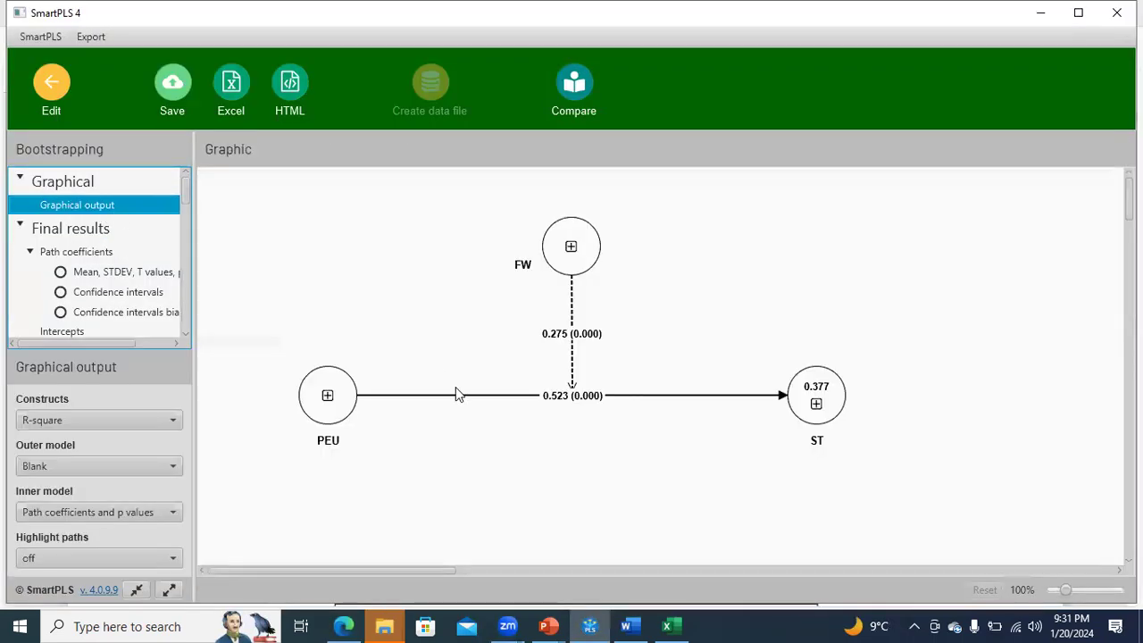
# Step: Return to the model and replace FW's moderating effect with paths from PEU to FW and from FW to ST
pyautogui.click(51, 96)
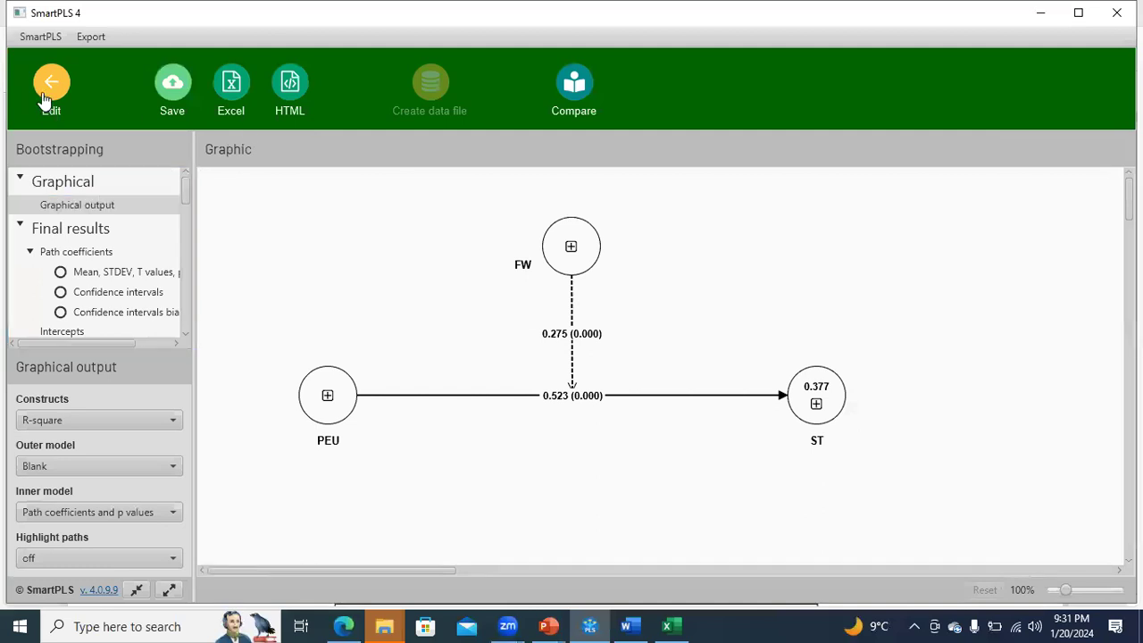
pyautogui.click(935, 81)
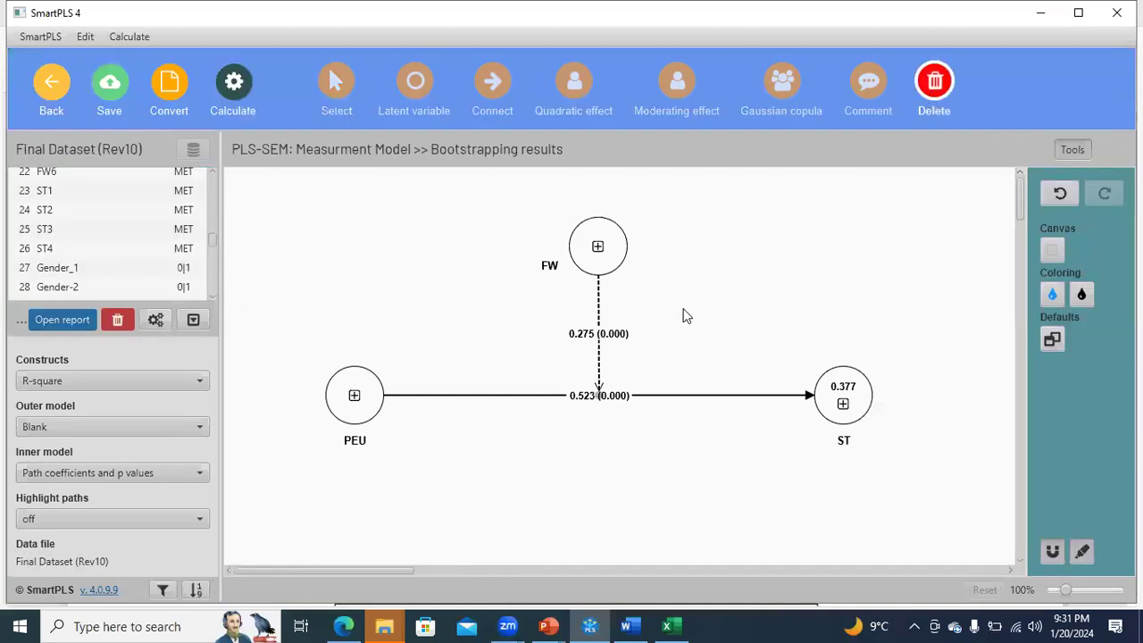
pyautogui.click(598, 317)
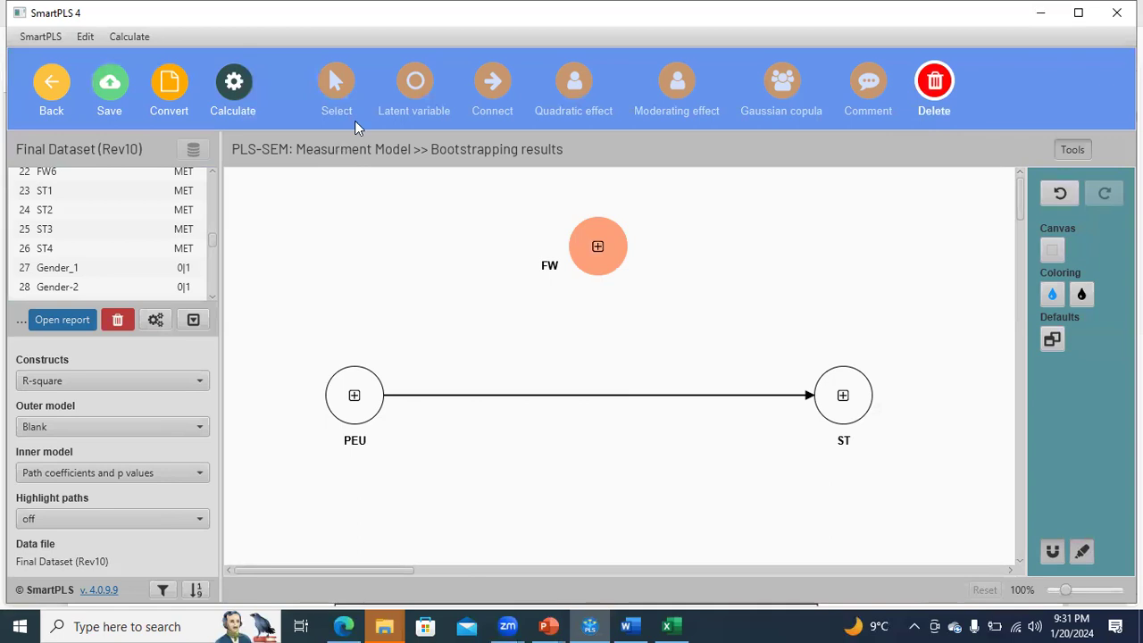
pyautogui.click(492, 85)
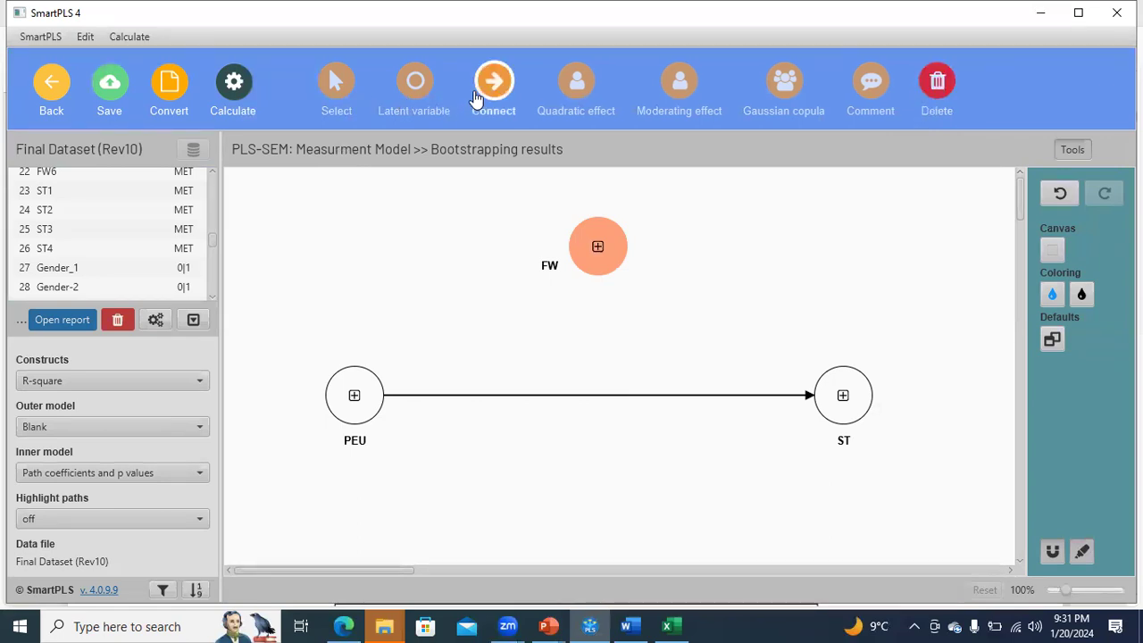
pyautogui.moveTo(378, 397)
pyautogui.mouseDown()
pyautogui.moveTo(385, 378)
pyautogui.moveTo(585, 263)
pyautogui.moveTo(622, 266)
pyautogui.moveTo(696, 373)
pyautogui.moveTo(817, 397)
pyautogui.mouseUp()
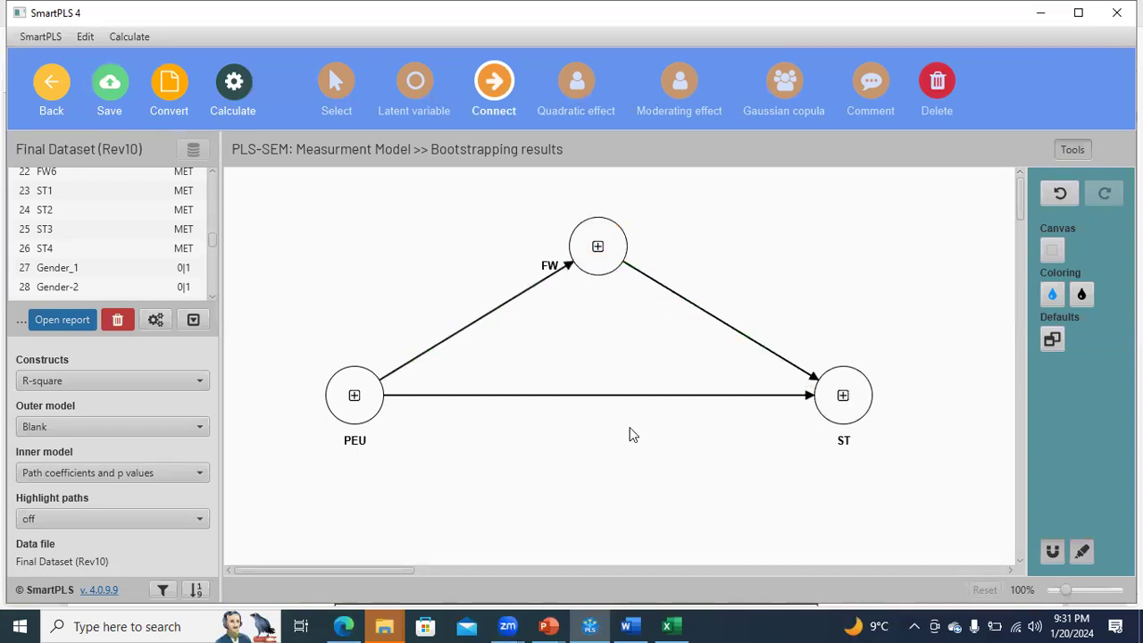
# Step: Consult Model 4 in the Hayes templates PDF and bootstrap the SmartPLS mediation model with 5000 subsamples, complete results, two-tailed BCa intervals, 0.05 significance and a fixed seed
pyautogui.click(343, 626)
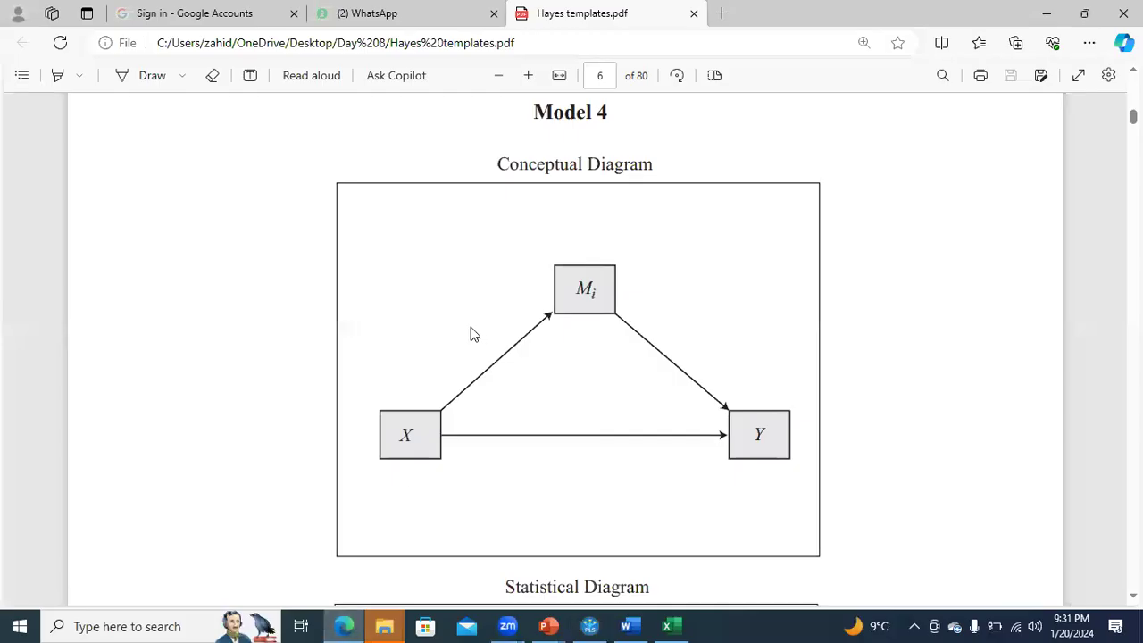
pyautogui.click(591, 626)
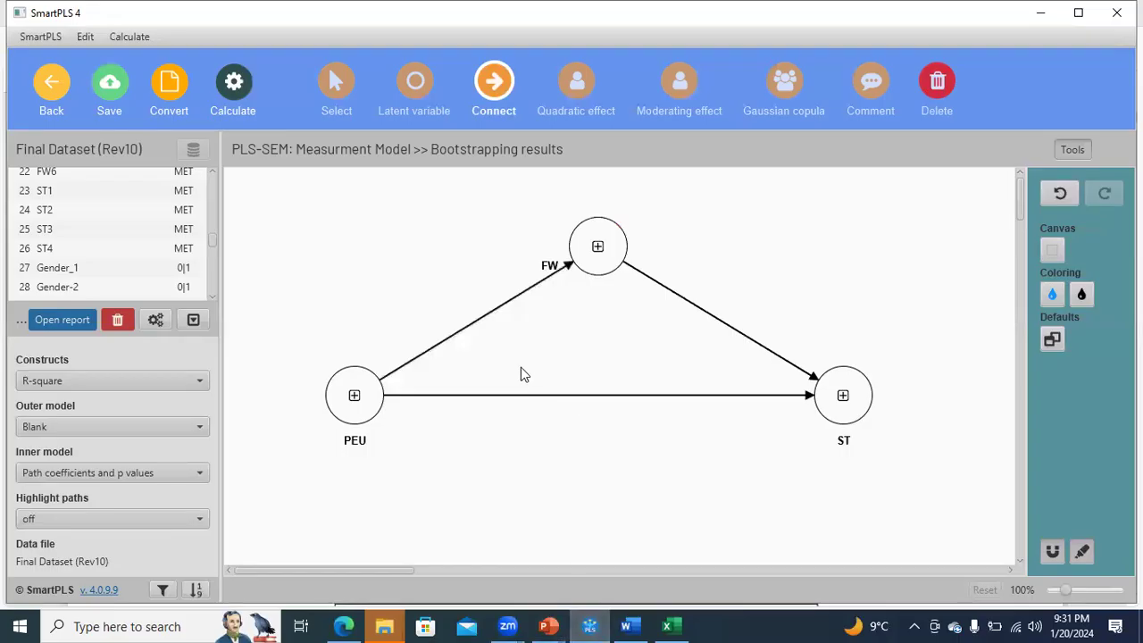
pyautogui.click(239, 111)
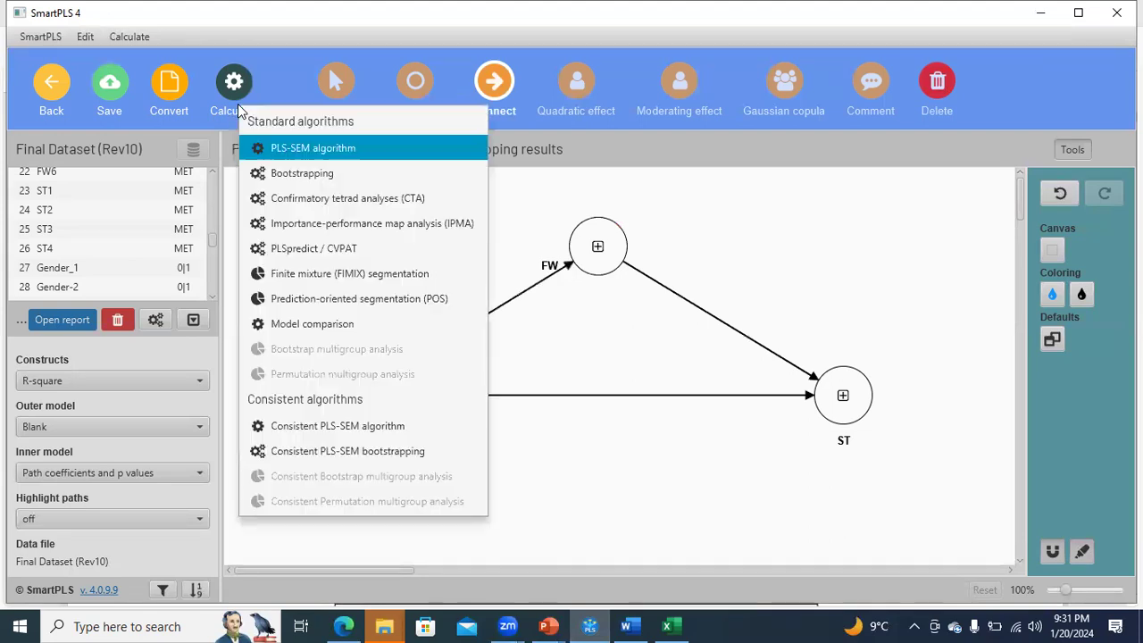
pyautogui.click(281, 171)
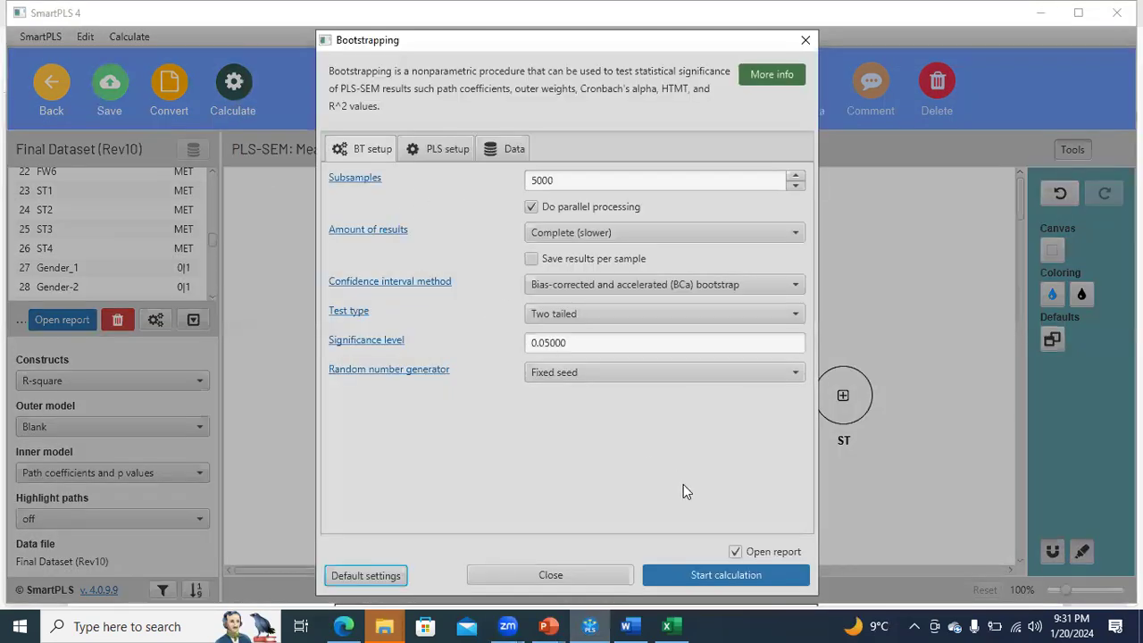
pyautogui.click(705, 576)
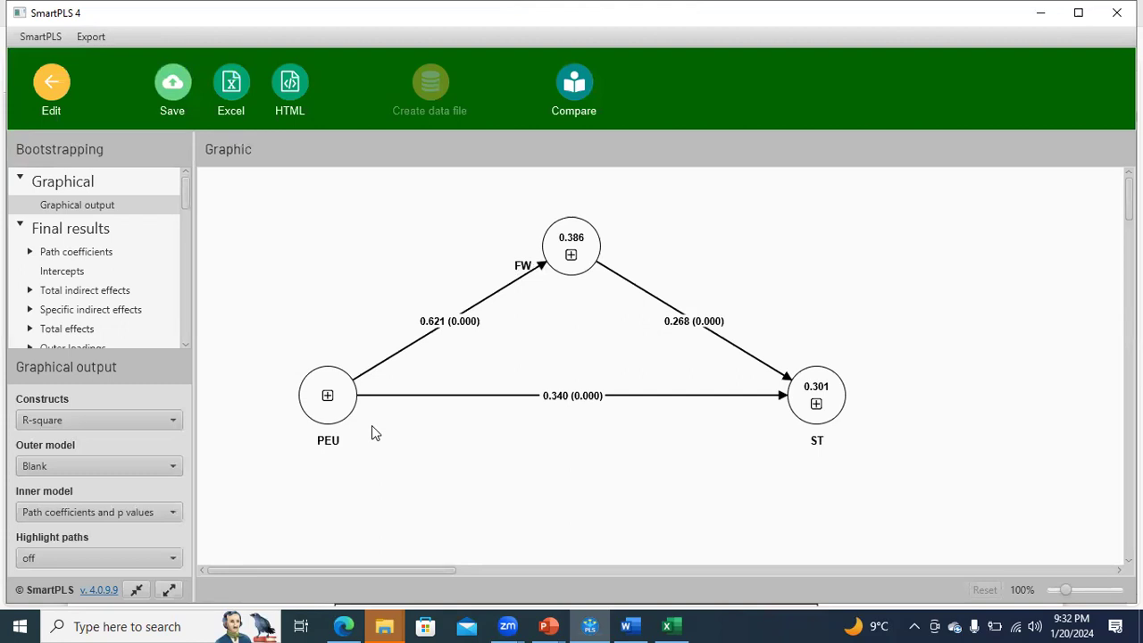
# Step: Examine the mediation model's graphical output, path coefficients and specific indirect effects in the bootstrapping report
pyautogui.moveTo(340, 420)
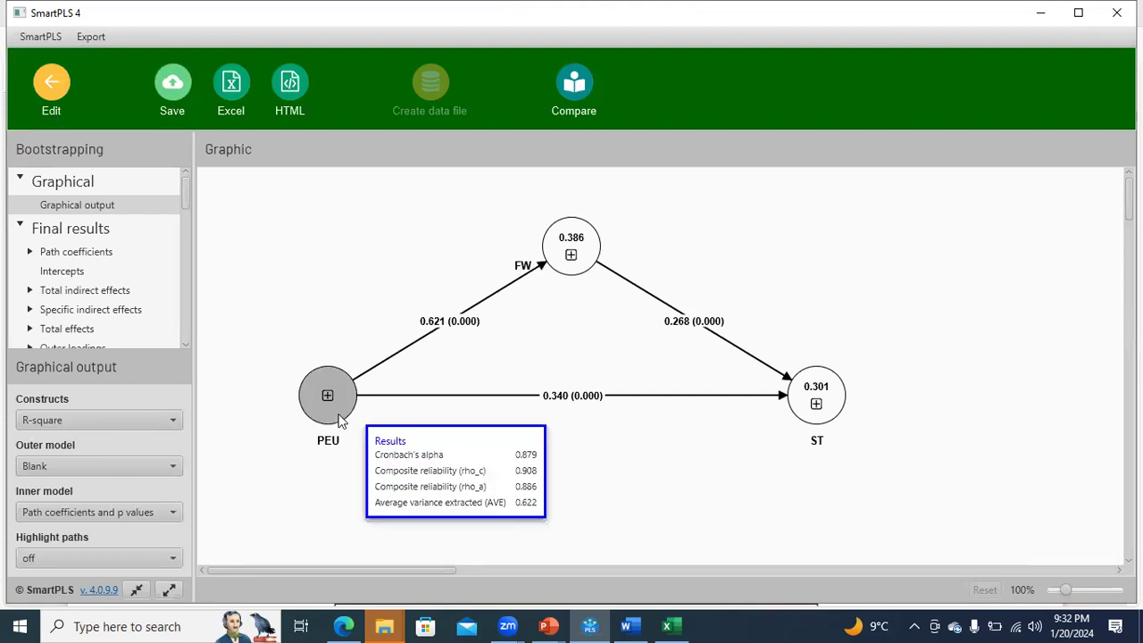
pyautogui.moveTo(561, 254)
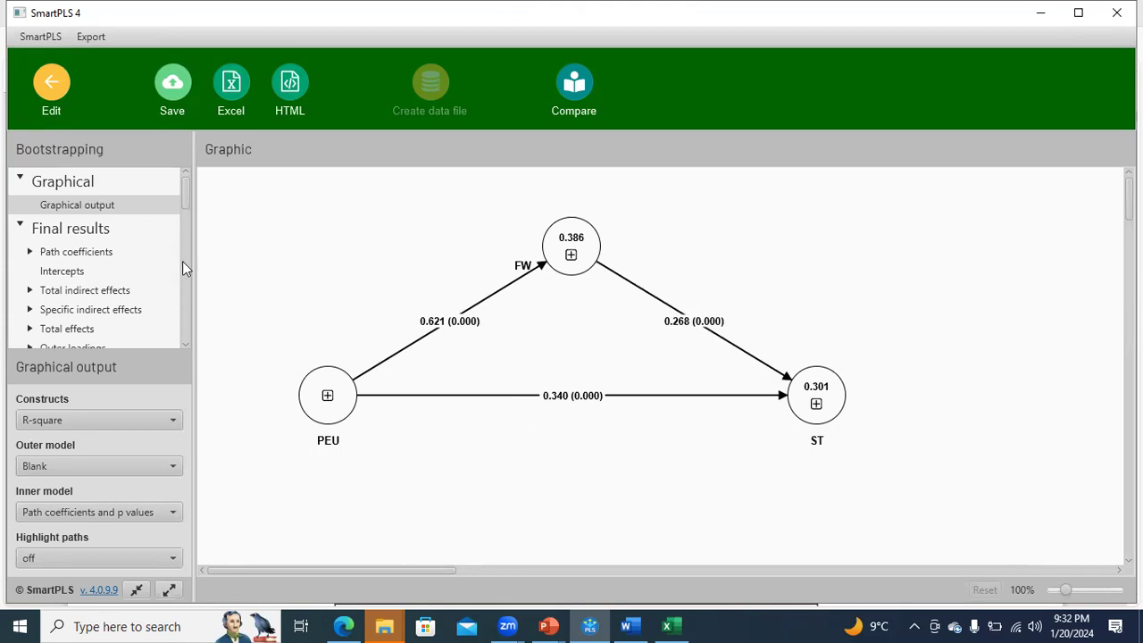
pyautogui.click(96, 254)
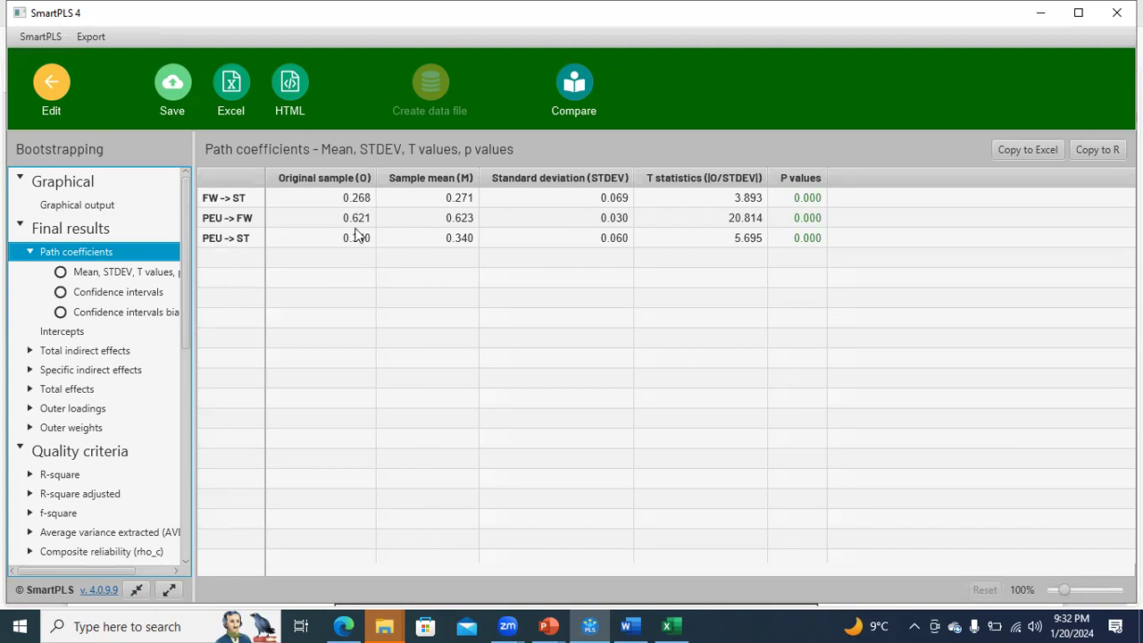
pyautogui.moveTo(188, 271); pyautogui.dragTo(186, 287)
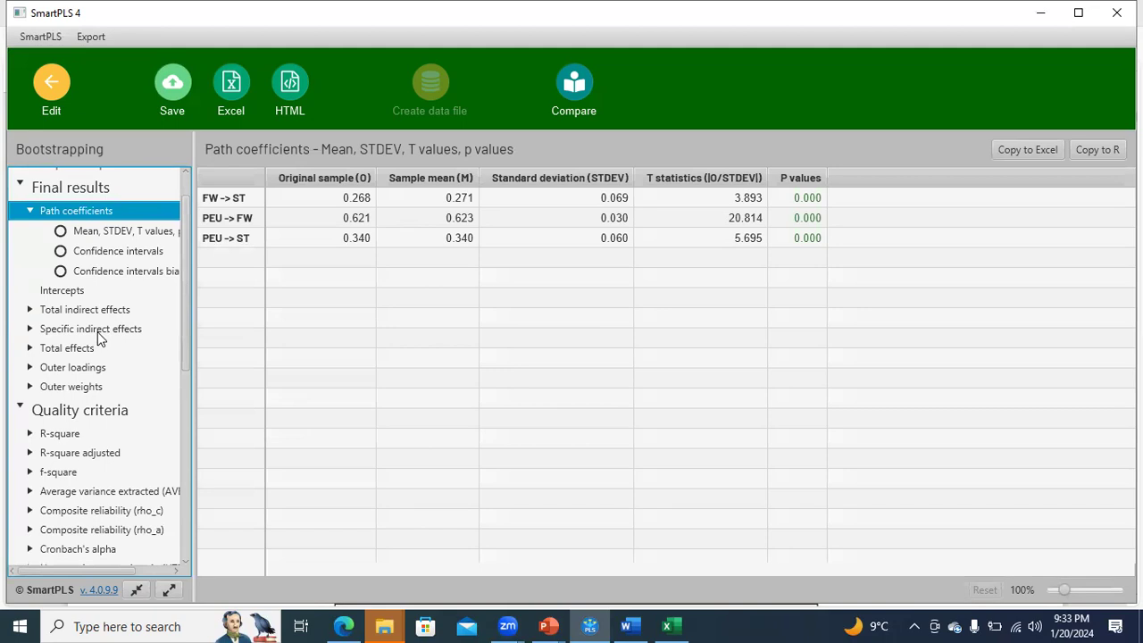
pyautogui.click(99, 330)
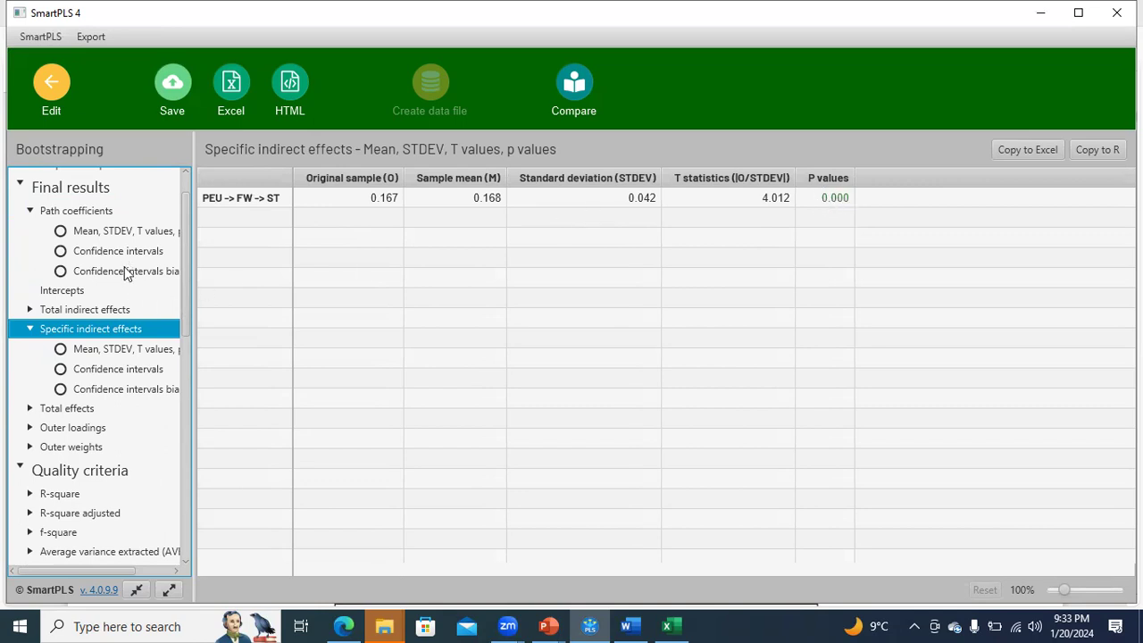
pyautogui.click(85, 214)
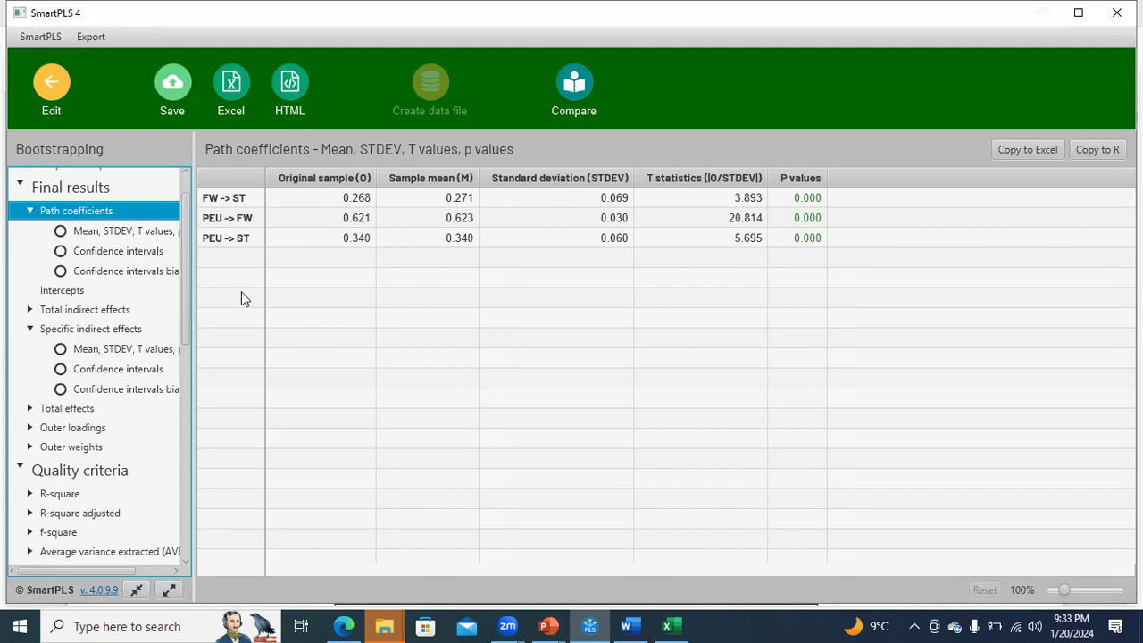
# Step: View the Model 5 conceptual diagram in the Hayes templates PDF in the browser, and reopen the bootstrapping report's graphical output in SmartPLS
pyautogui.click(343, 626)
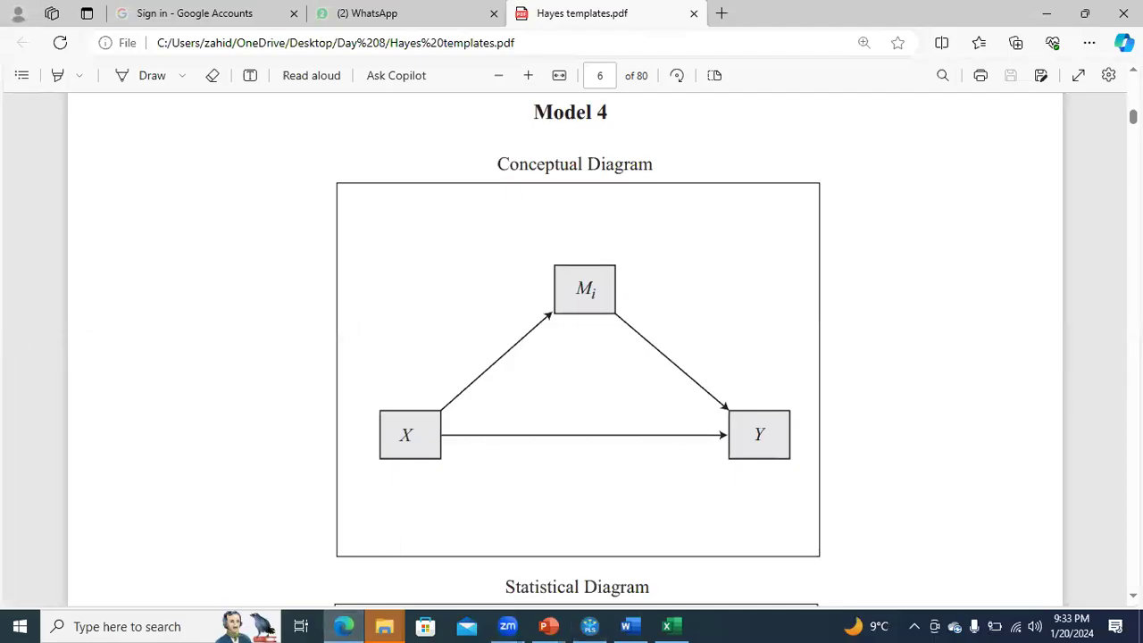
pyautogui.scroll(-10, 572, 349)
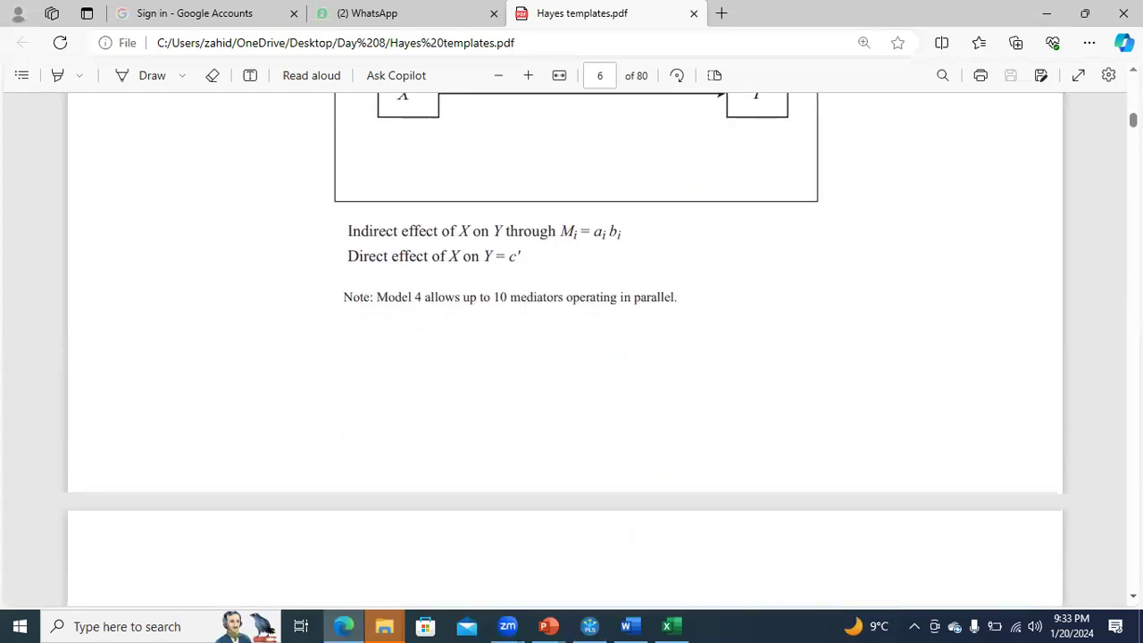
pyautogui.scroll(-1, 572, 349)
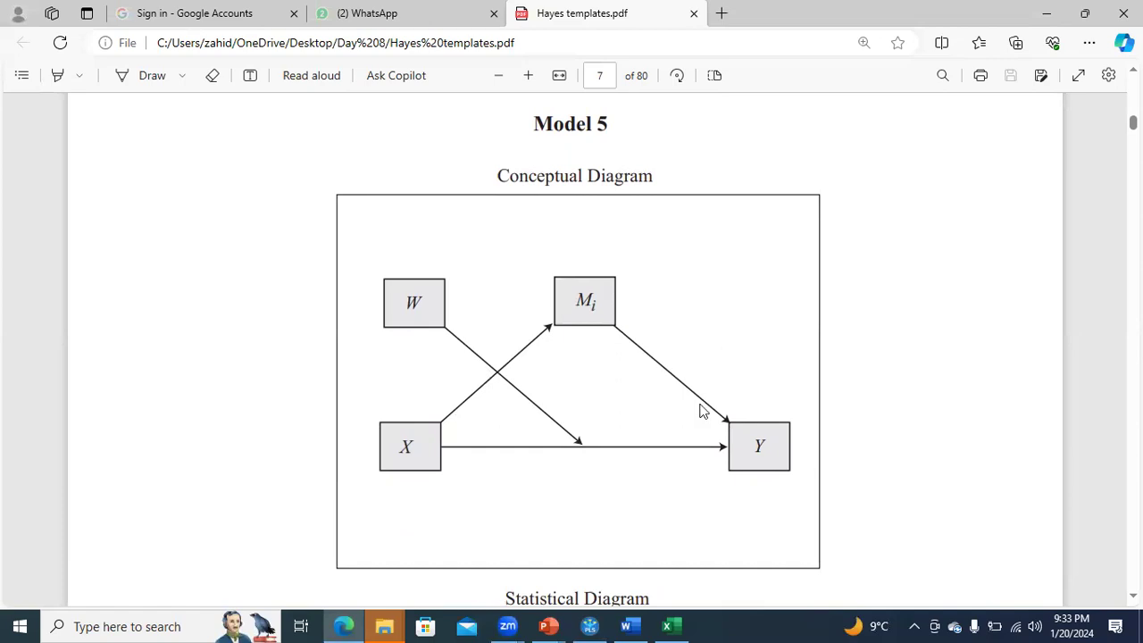
pyautogui.click(590, 626)
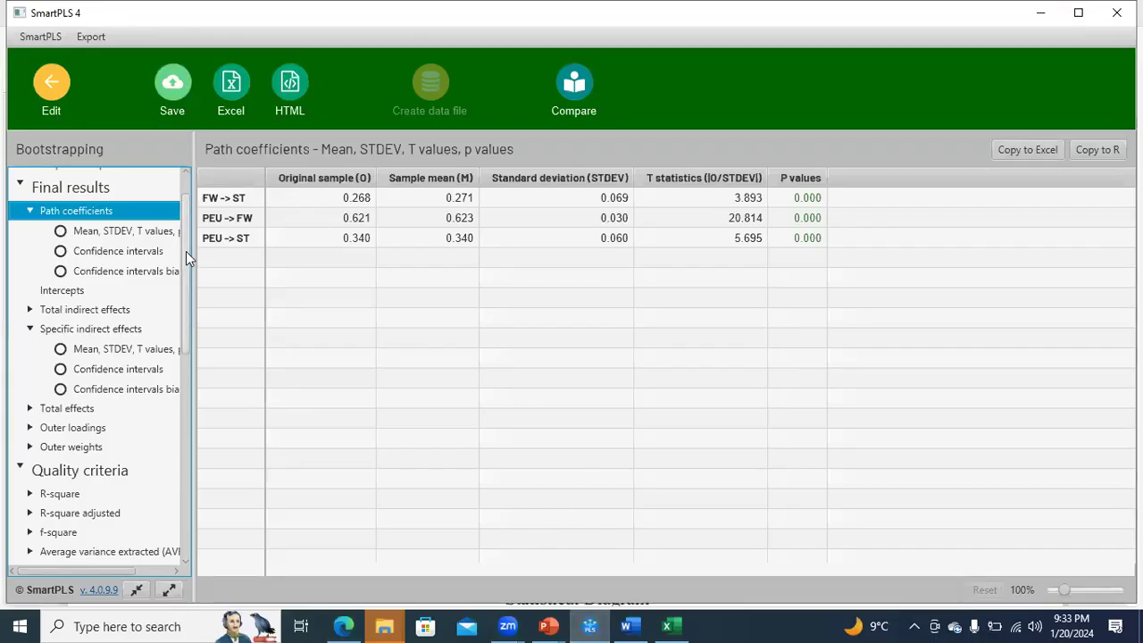
pyautogui.scroll(1, 171, 223)
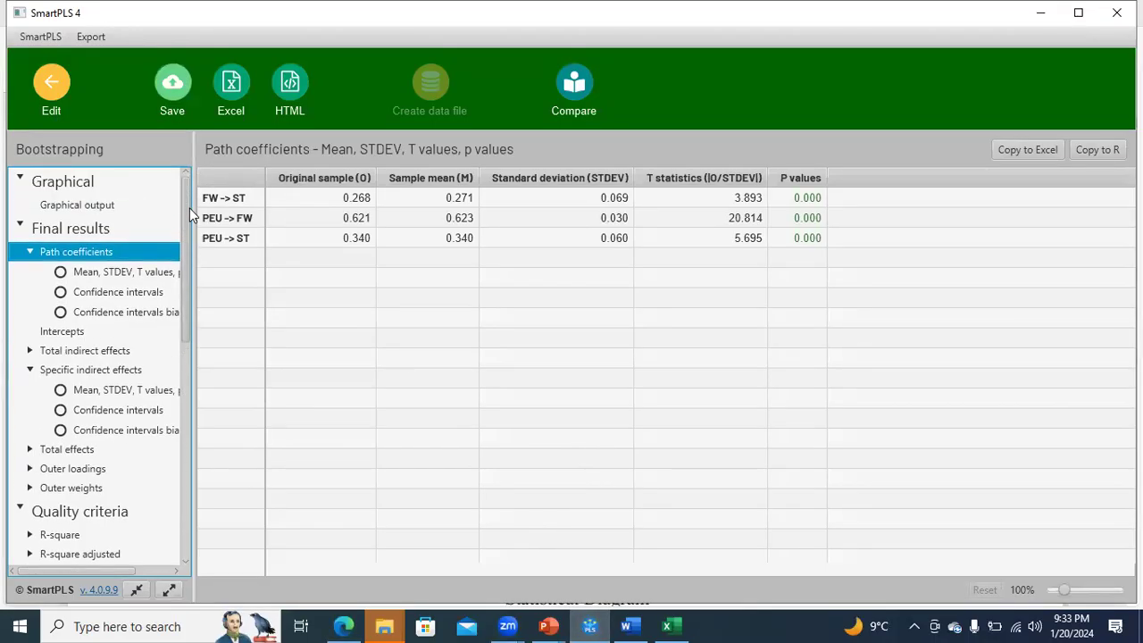
pyautogui.click(94, 206)
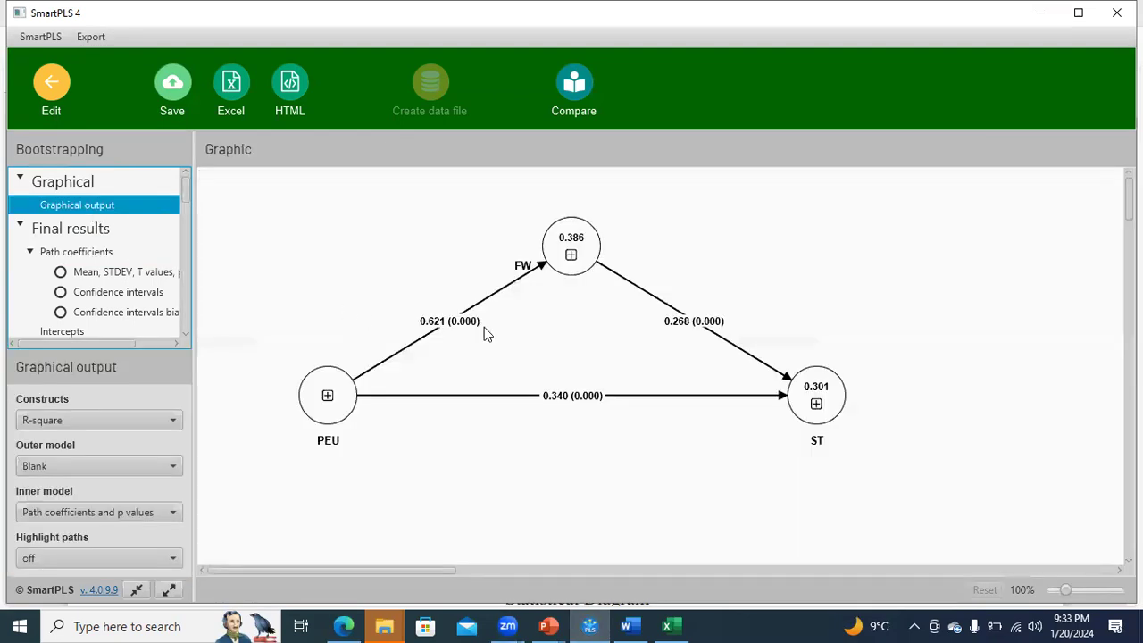
# Step: Return to the model editor and delete the paths from PEU to FW and from FW to ST
pyautogui.click(39, 89)
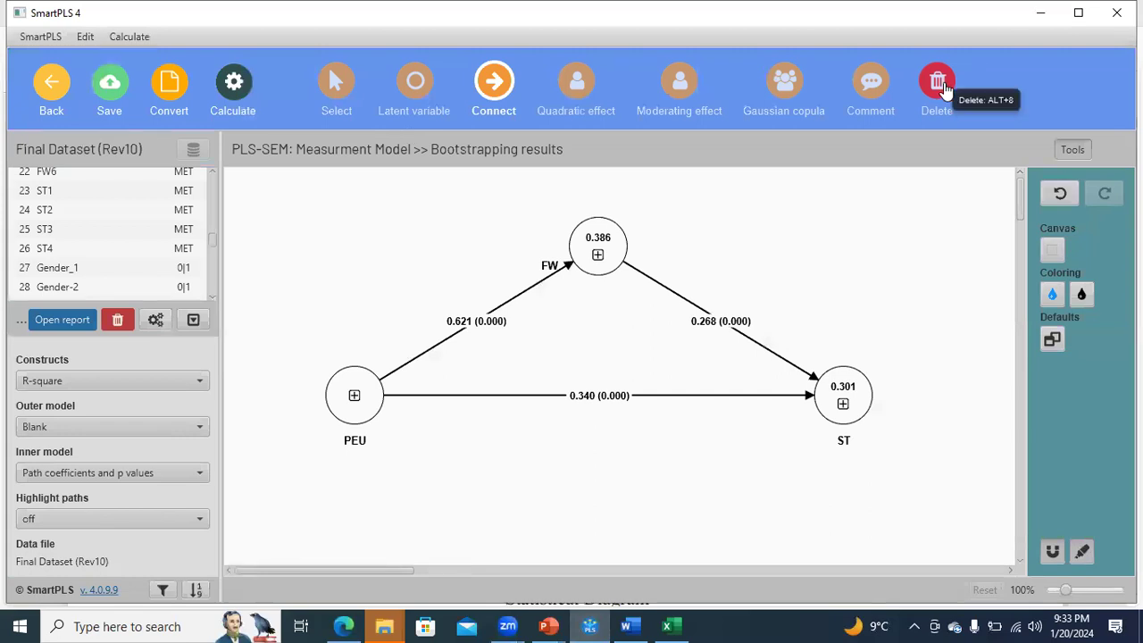
pyautogui.click(343, 86)
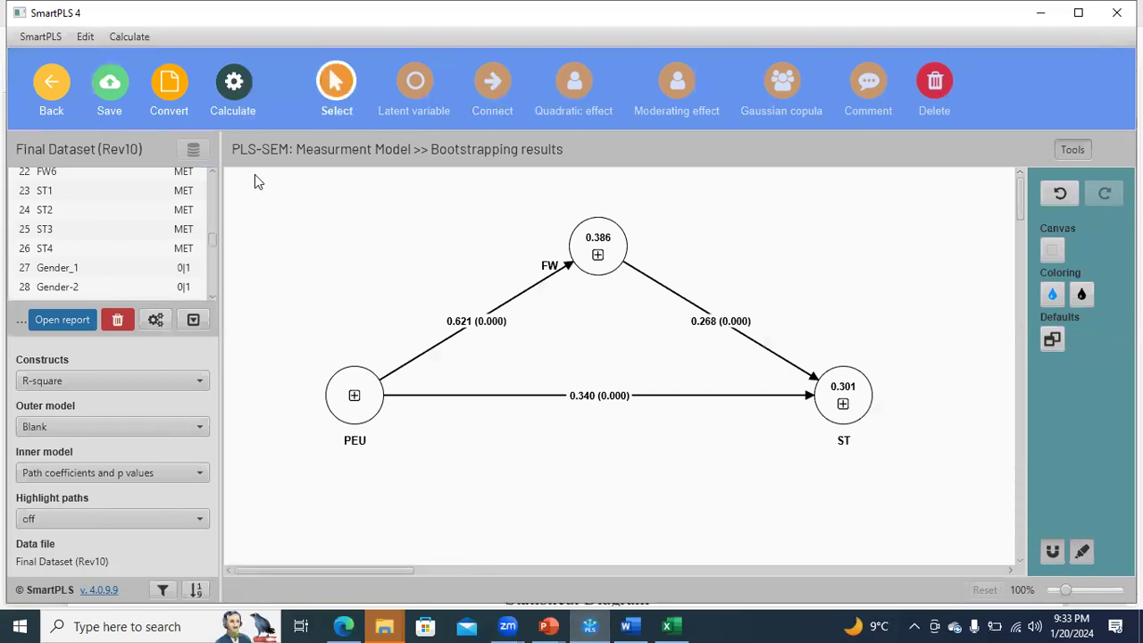
pyautogui.click(933, 95)
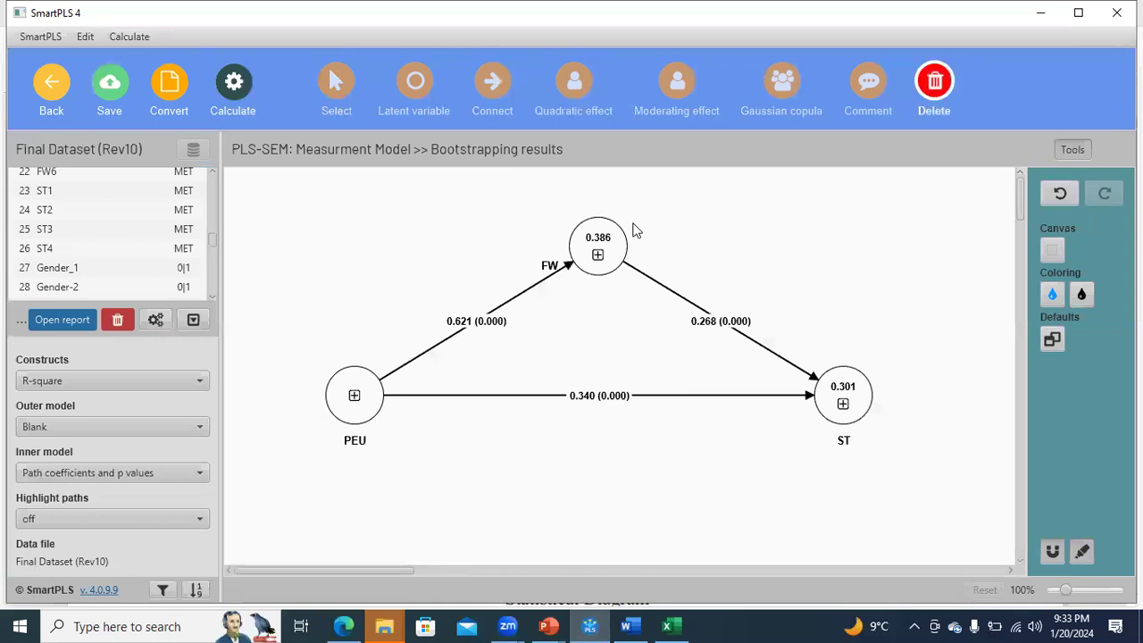
pyautogui.click(510, 301)
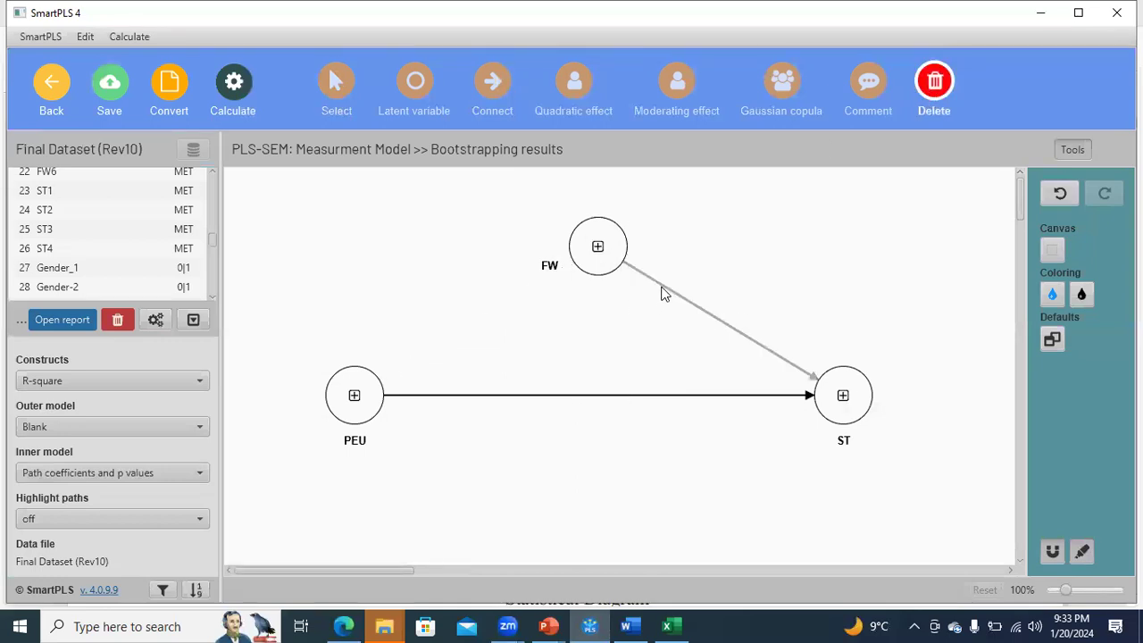
pyautogui.click(662, 294)
pyautogui.click(334, 86)
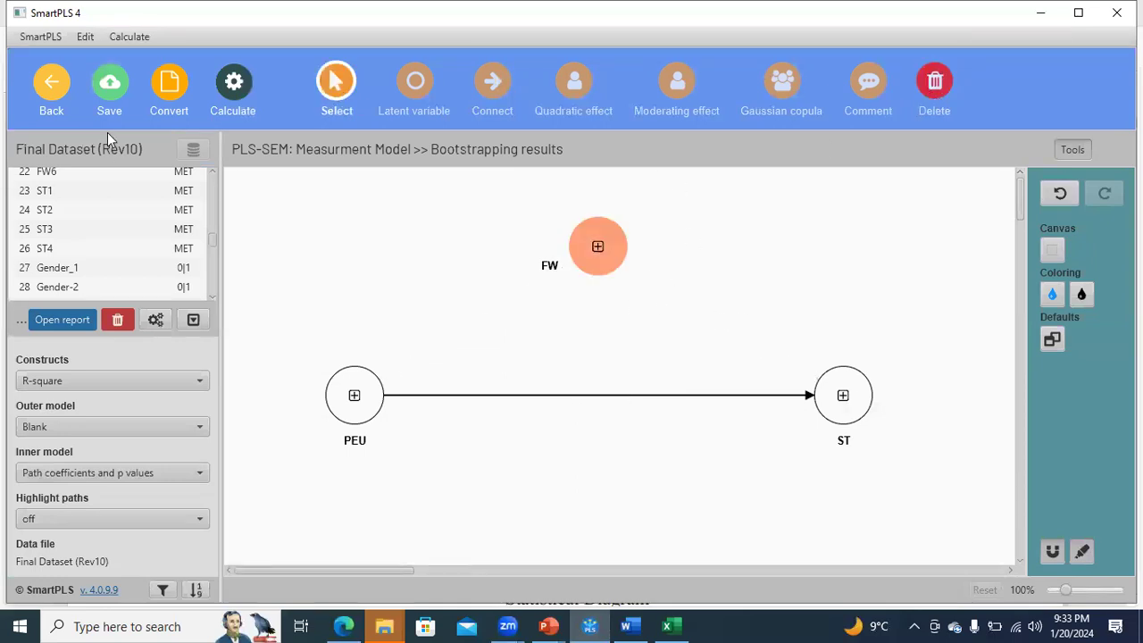
# Step: Go back to the workspace, saving the model changes, and reopen the Measurment Model
pyautogui.click(49, 93)
pyautogui.click(601, 344)
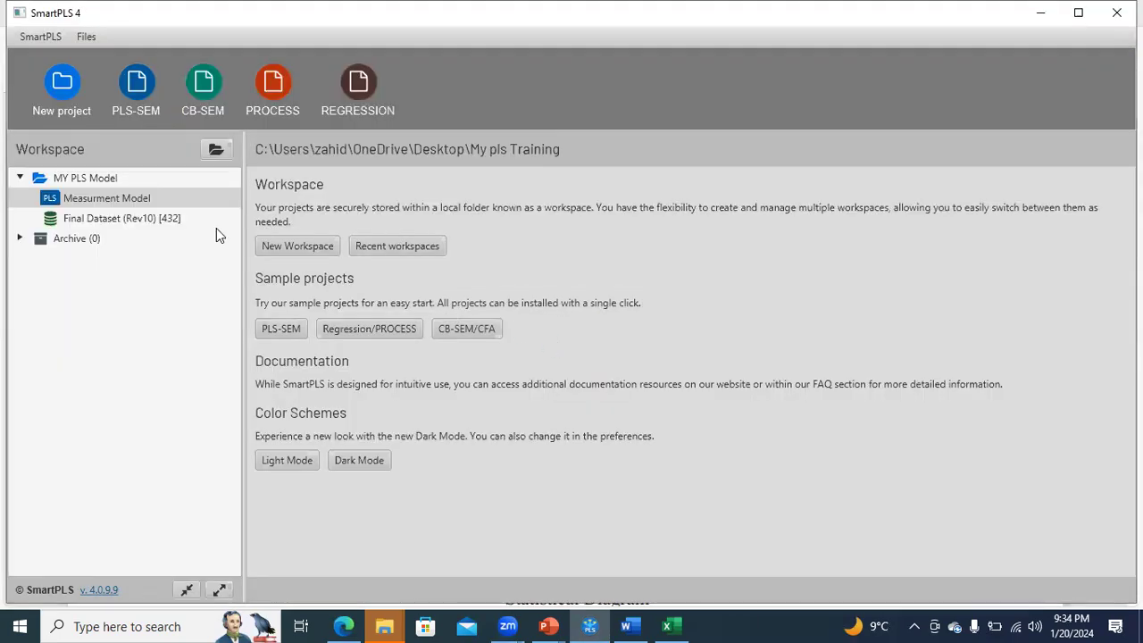
pyautogui.click(119, 199)
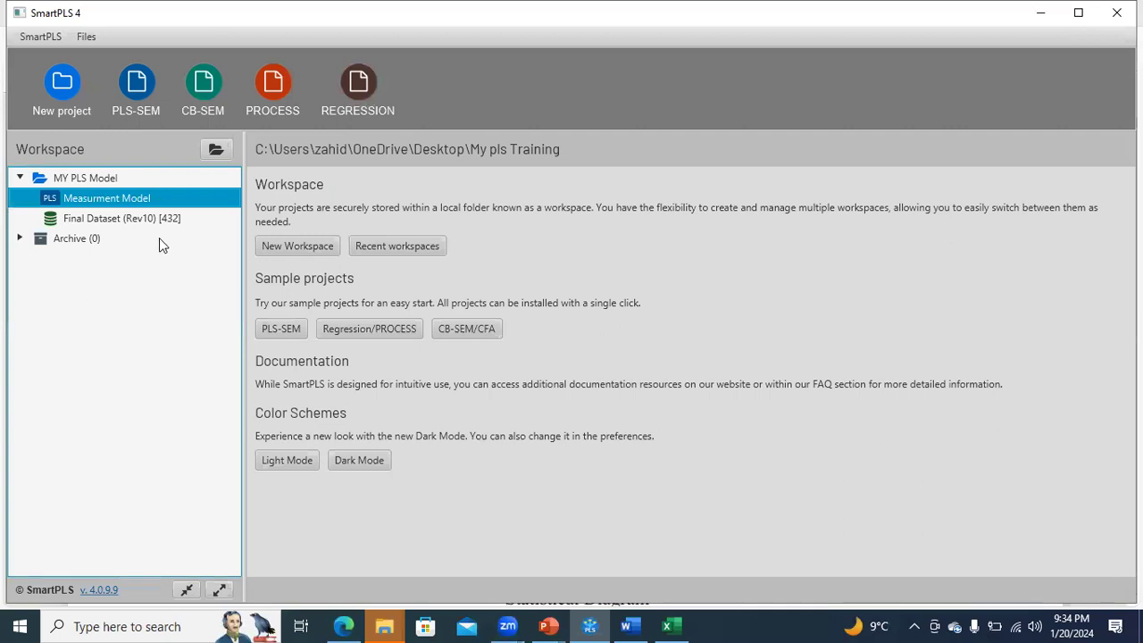
pyautogui.doubleClick(113, 199)
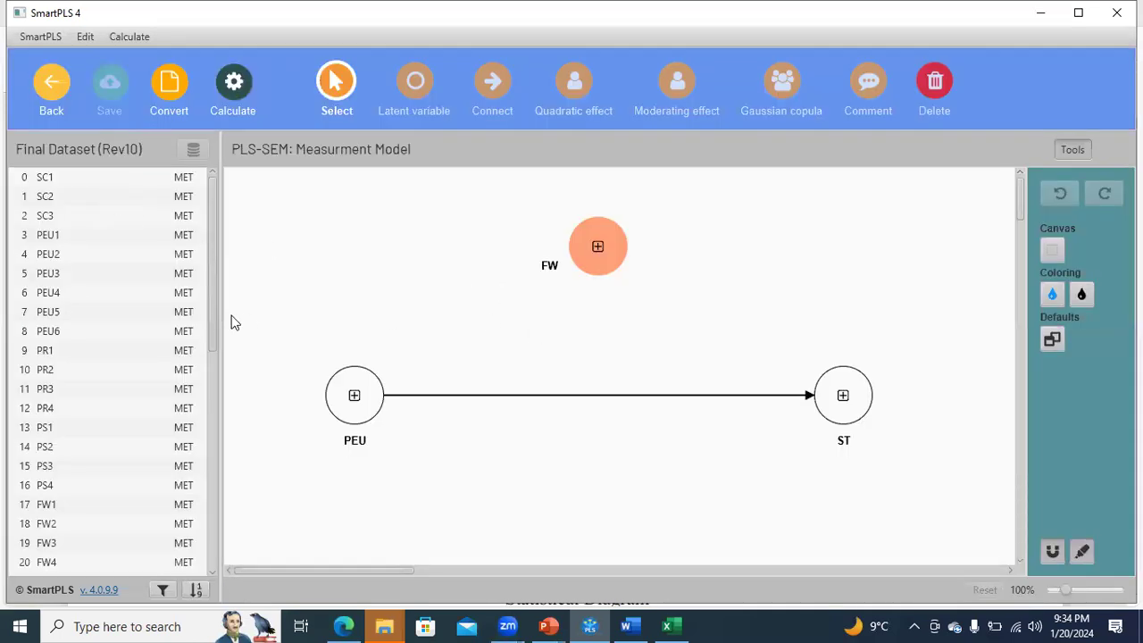
# Step: Add a latent variable PR with indicators PR1 to PR4 above PEU, beside FW
pyautogui.moveTo(213, 322); pyautogui.dragTo(215, 345)
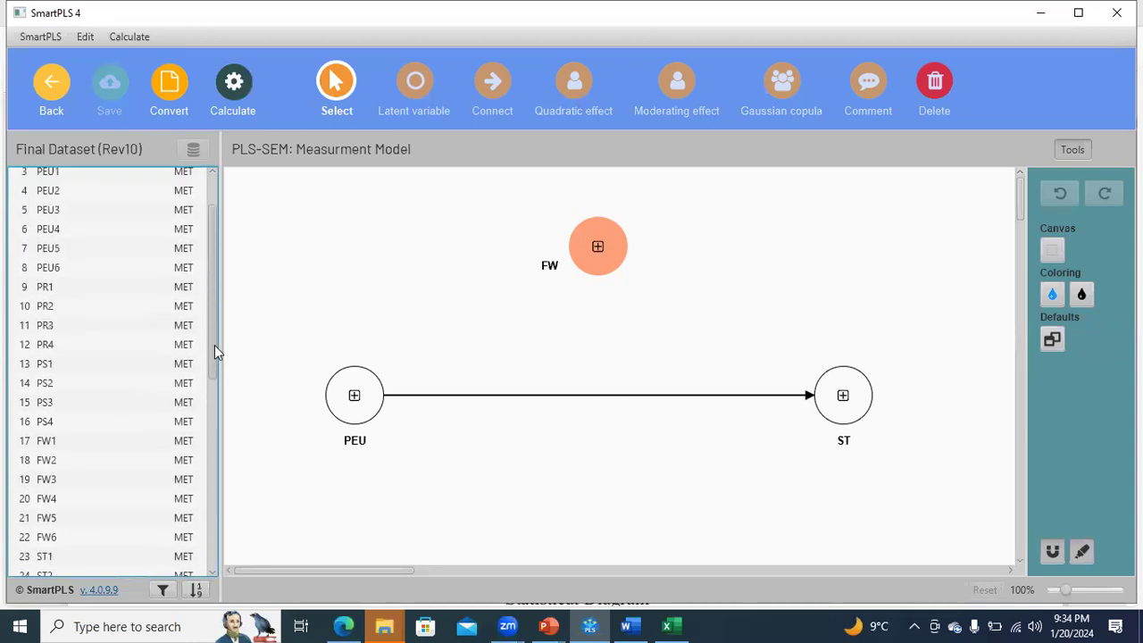
pyautogui.click(66, 292)
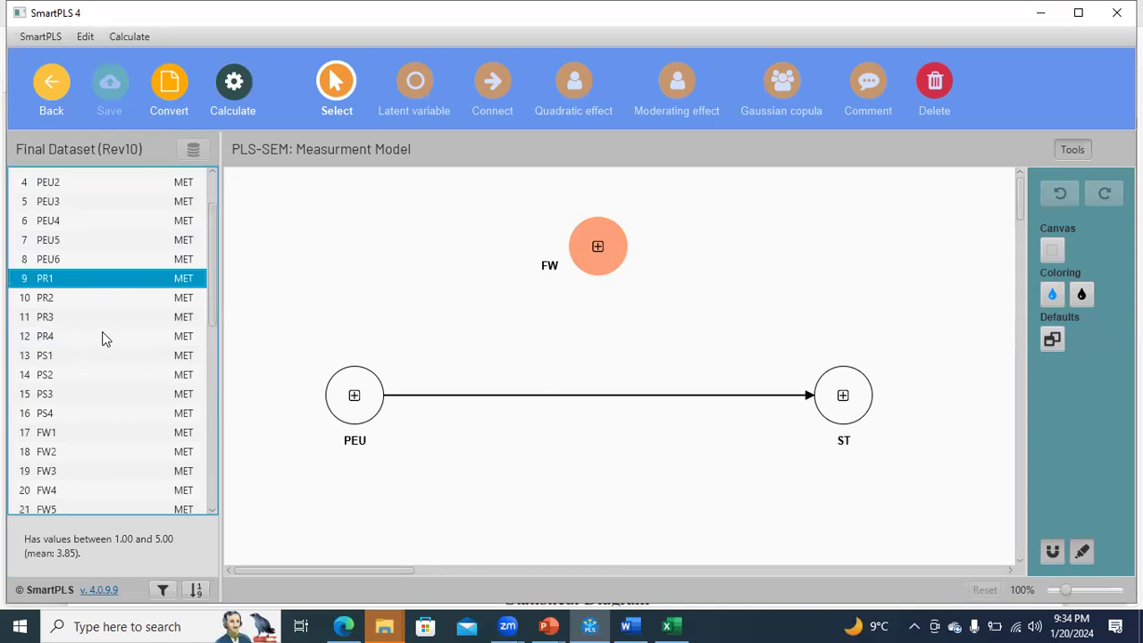
pyautogui.hotkey('shift', 'Down')
pyautogui.hotkey('shift', 'Down')
pyautogui.hotkey('shift', 'Down')
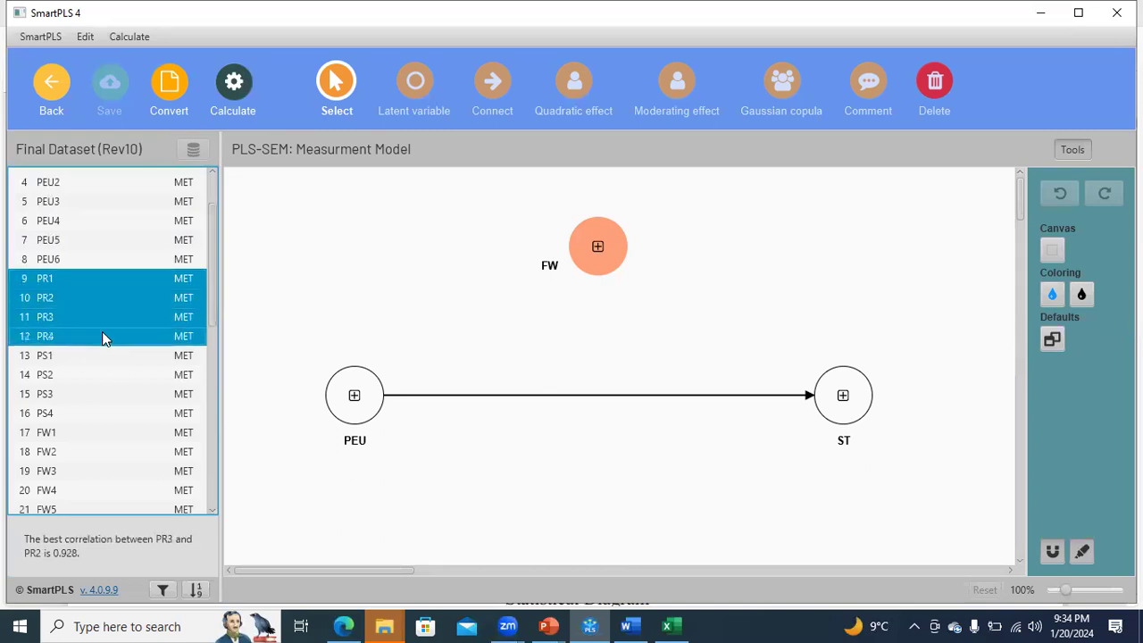
pyautogui.moveTo(102, 330); pyautogui.dragTo(198, 252)
pyautogui.moveTo(375, 246); pyautogui.dragTo(384, 247)
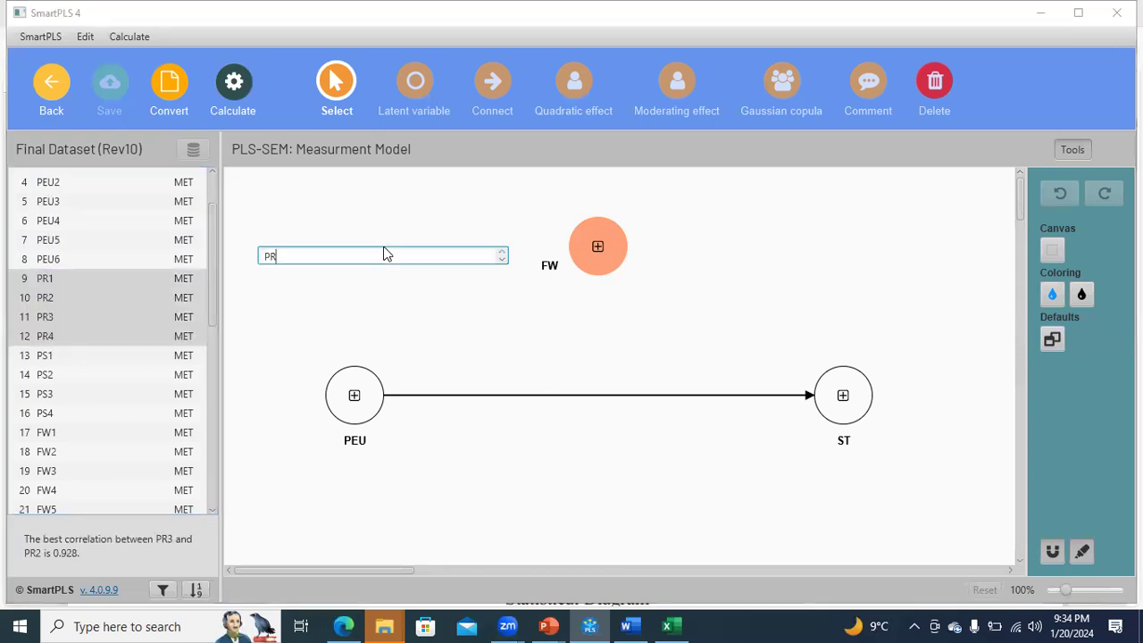
pyautogui.press('Return')
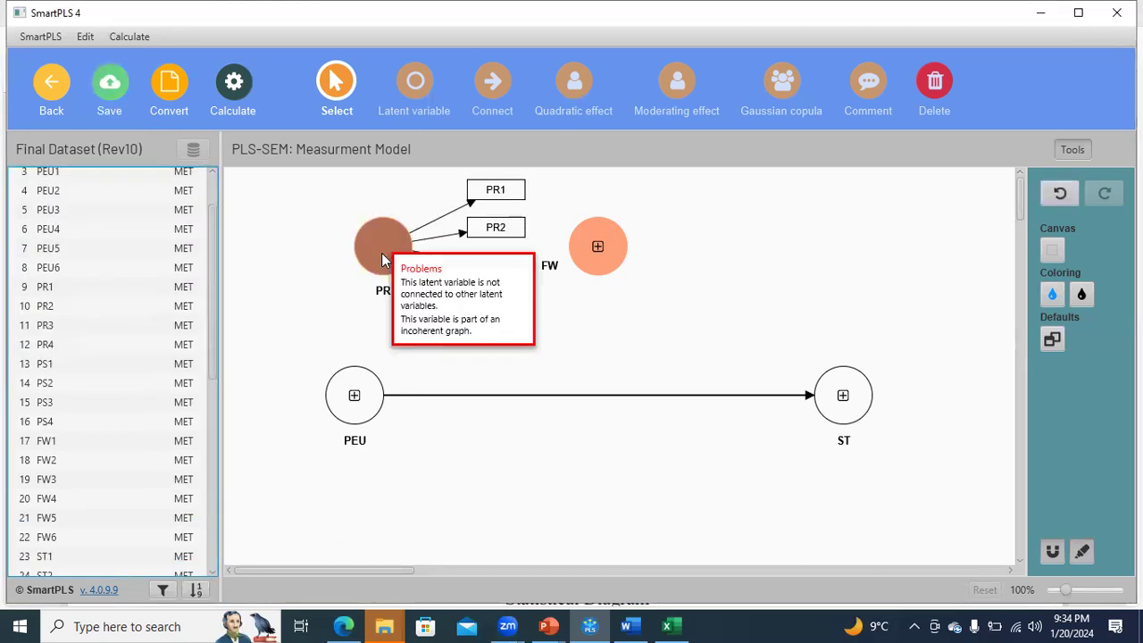
# Step: Hide the indicators of PR and reposition PR and FW above the path from PEU to ST
pyautogui.click(383, 250)
pyautogui.rightClick(384, 256)
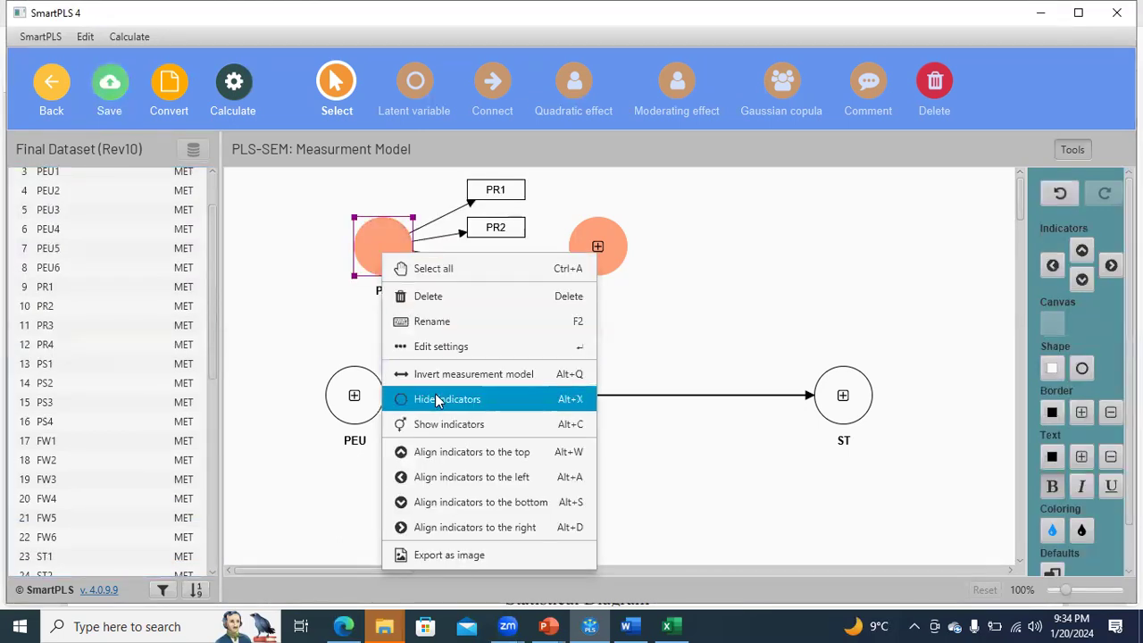
pyautogui.click(438, 399)
pyautogui.moveTo(388, 268); pyautogui.dragTo(415, 268)
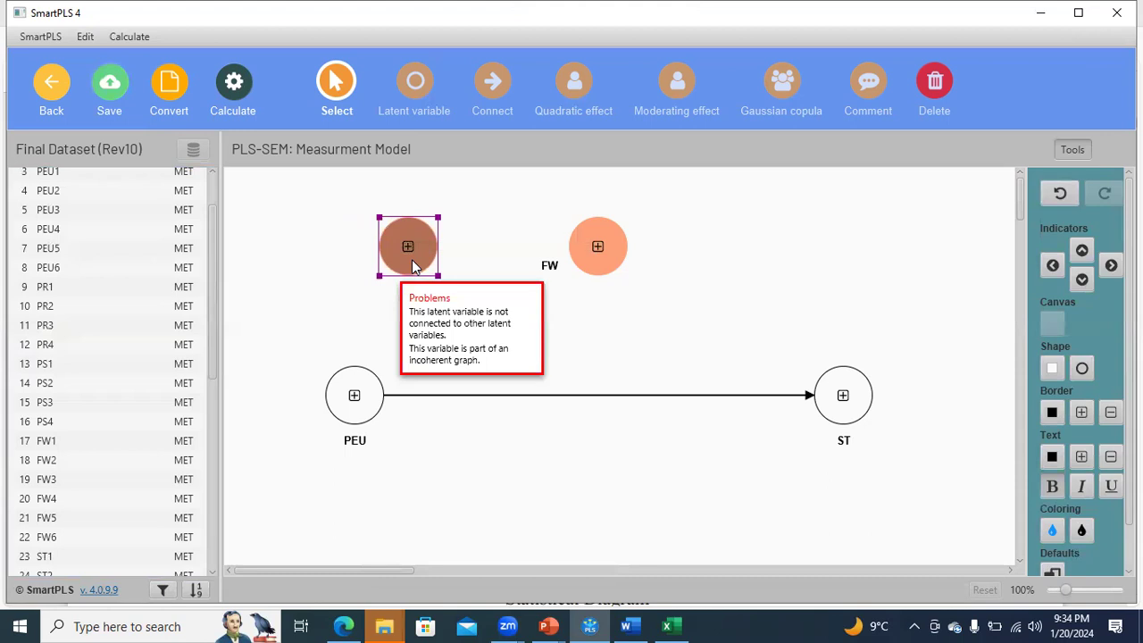
pyautogui.moveTo(614, 248)
pyautogui.mouseDown()
pyautogui.moveTo(607, 237)
pyautogui.moveTo(604, 253)
pyautogui.mouseUp()
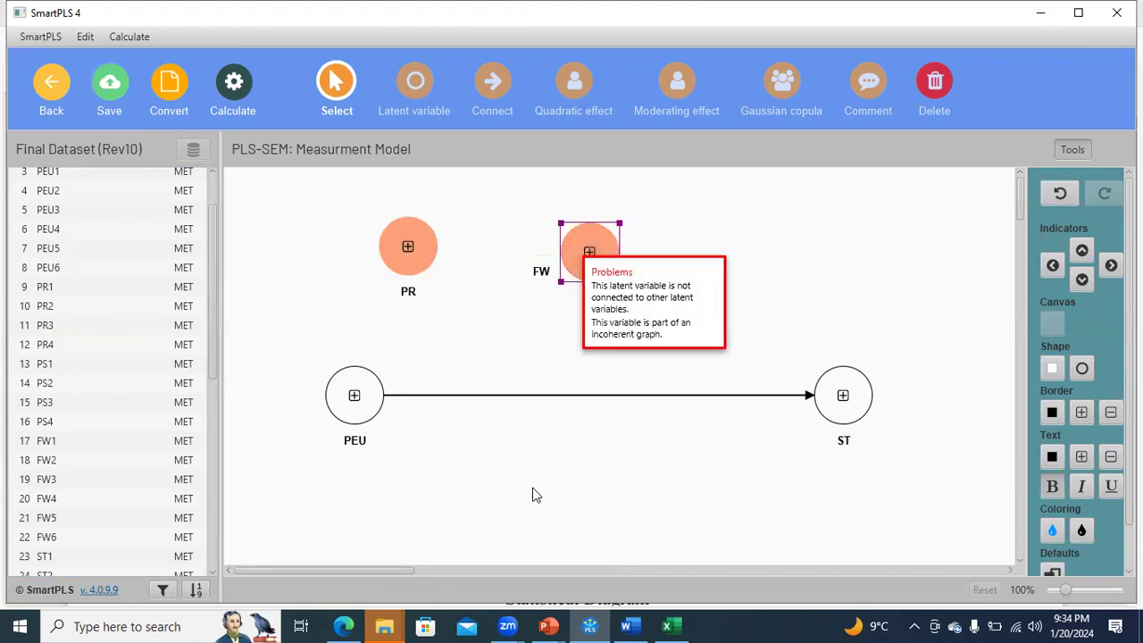
# Step: Connect PEU to FW, FW to ST, and PR as moderator to the PEU to ST path, matching the Hayes Model 5 diagram
pyautogui.click(345, 621)
pyautogui.click(346, 623)
pyautogui.click(584, 438)
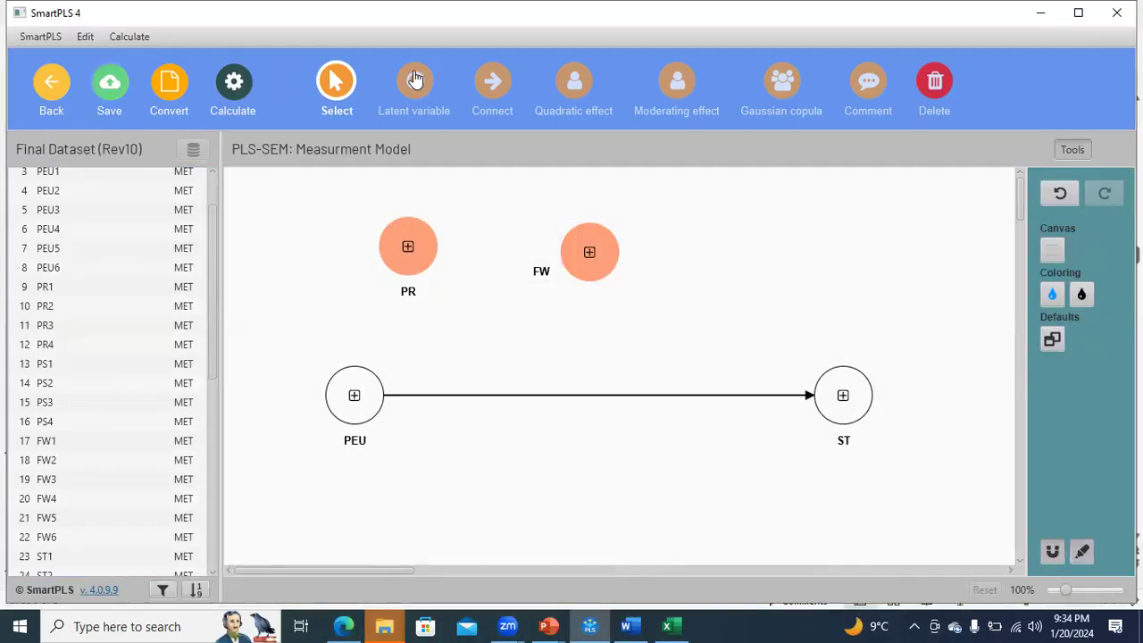
pyautogui.click(492, 82)
pyautogui.moveTo(375, 396)
pyautogui.mouseDown()
pyautogui.moveTo(574, 286)
pyautogui.moveTo(591, 261)
pyautogui.moveTo(816, 393)
pyautogui.mouseUp()
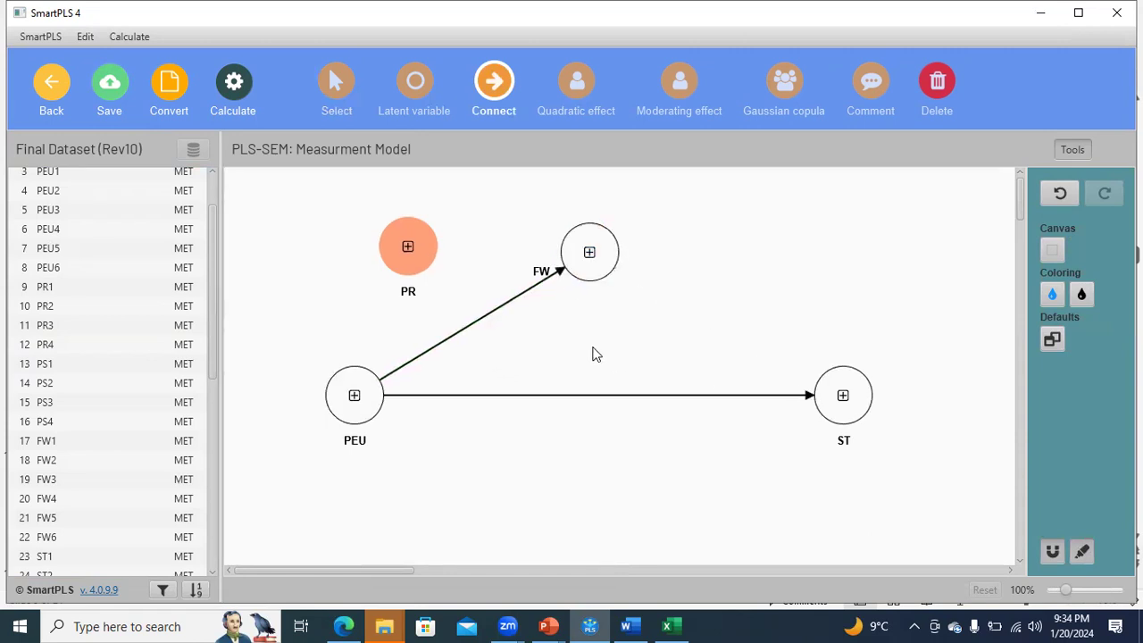
pyautogui.moveTo(625, 270); pyautogui.dragTo(840, 397)
pyautogui.moveTo(423, 271); pyautogui.dragTo(597, 395)
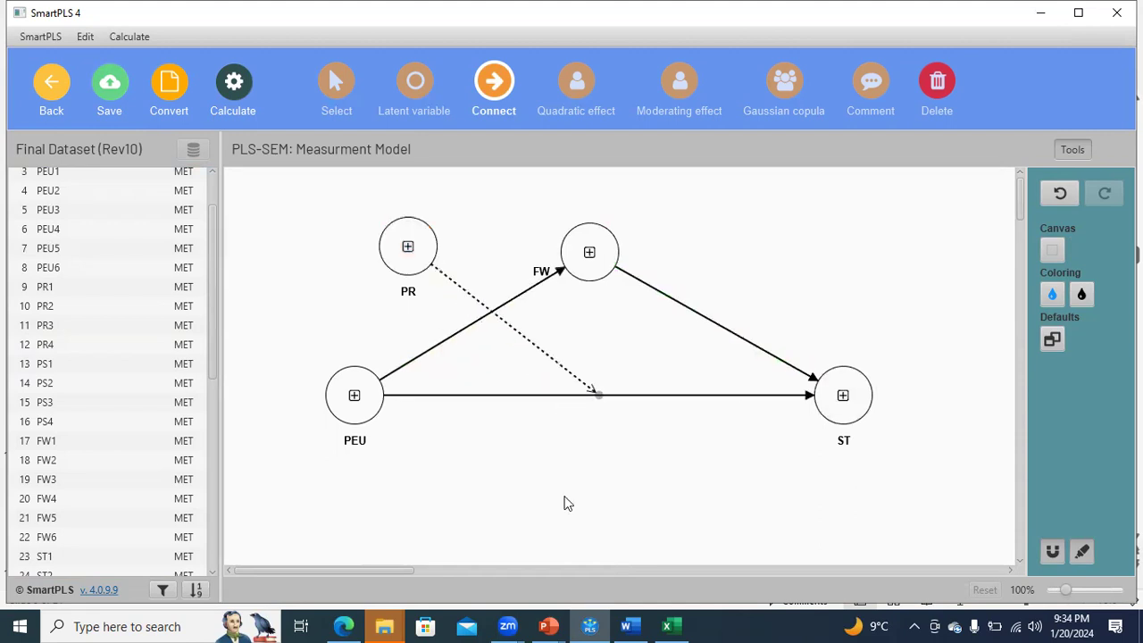
pyautogui.click(344, 625)
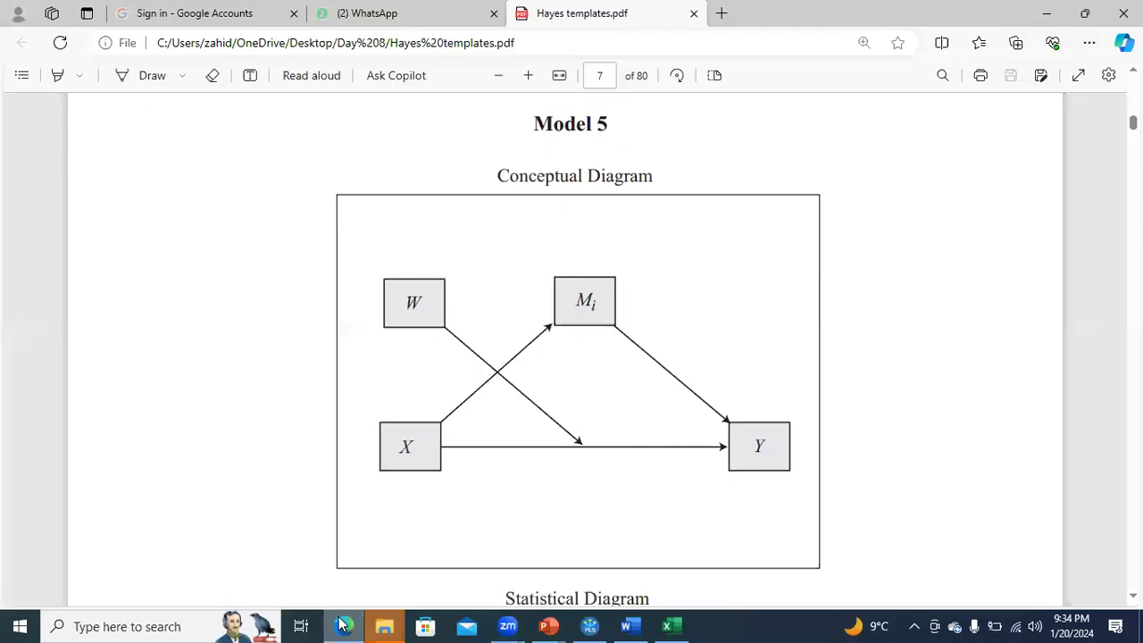
pyautogui.click(344, 626)
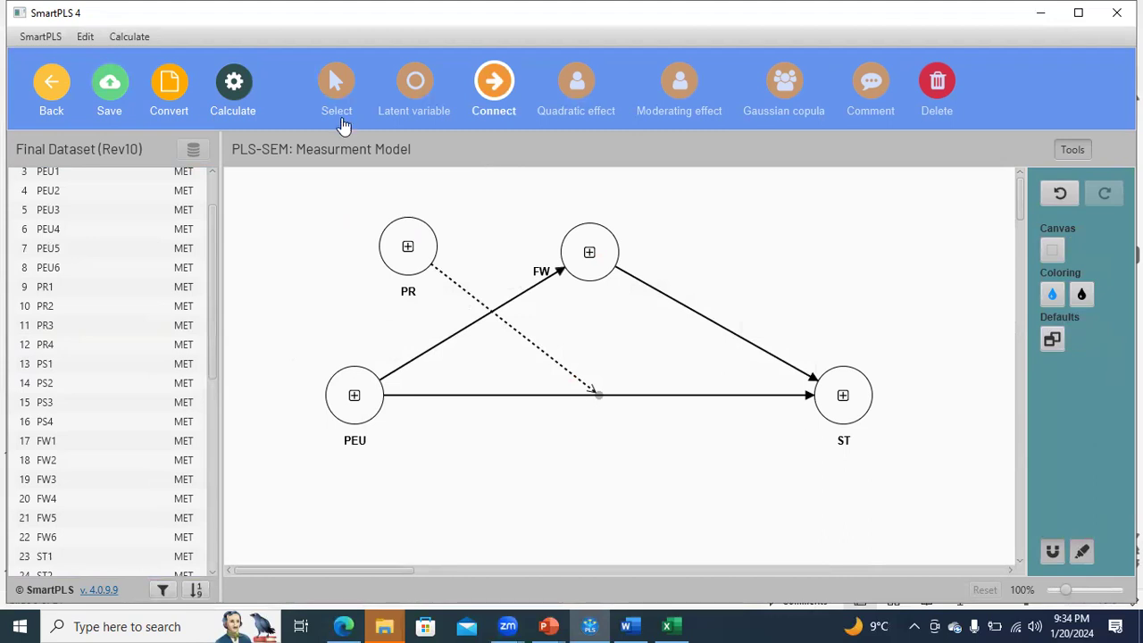
# Step: Bootstrap the Model 5 setup with 5000 subsamples, complete results and a two-tailed test at 0.05
pyautogui.click(234, 89)
pyautogui.click(280, 159)
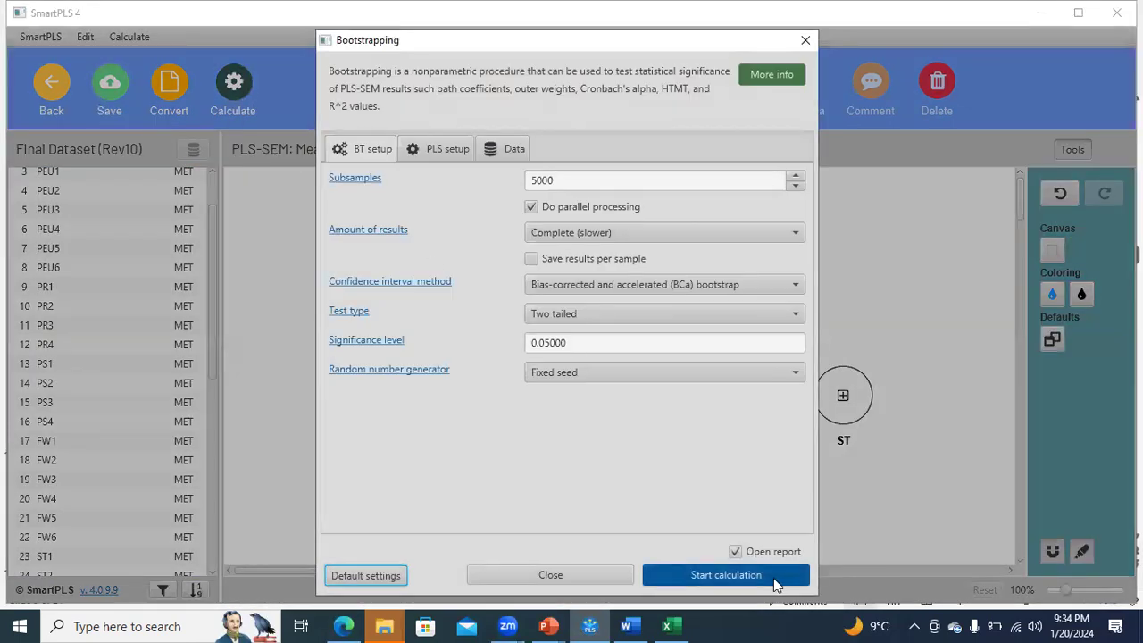
pyautogui.click(722, 574)
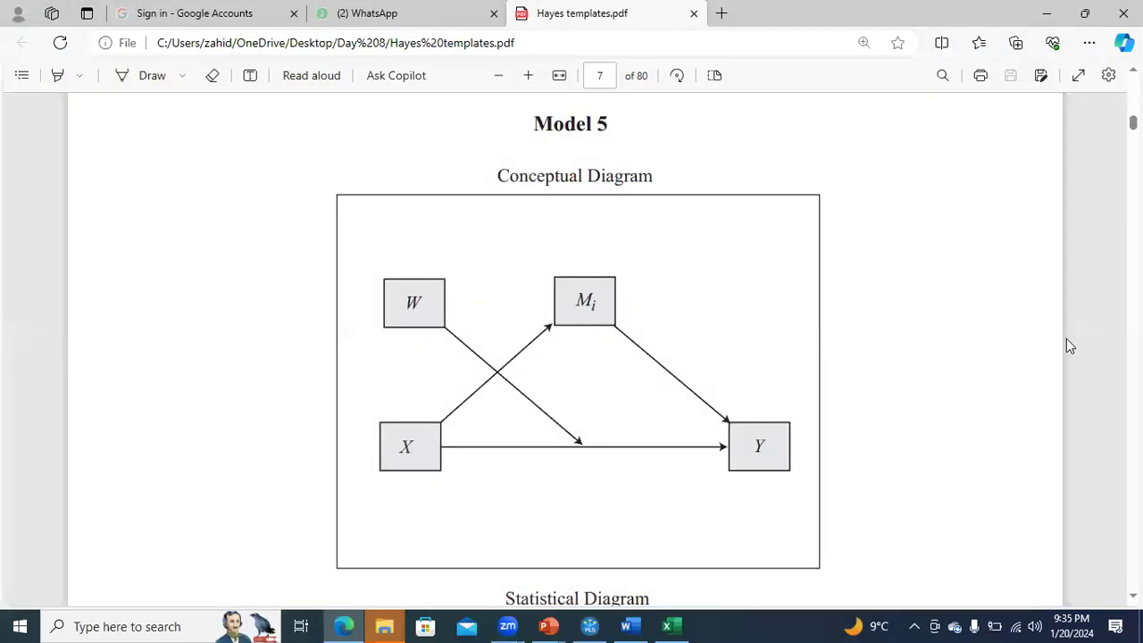
# Step: View the Model 11 conceptual diagram in the Hayes templates PDF and switch back to SmartPLS
pyautogui.moveTo(1133, 123); pyautogui.dragTo(1134, 171)
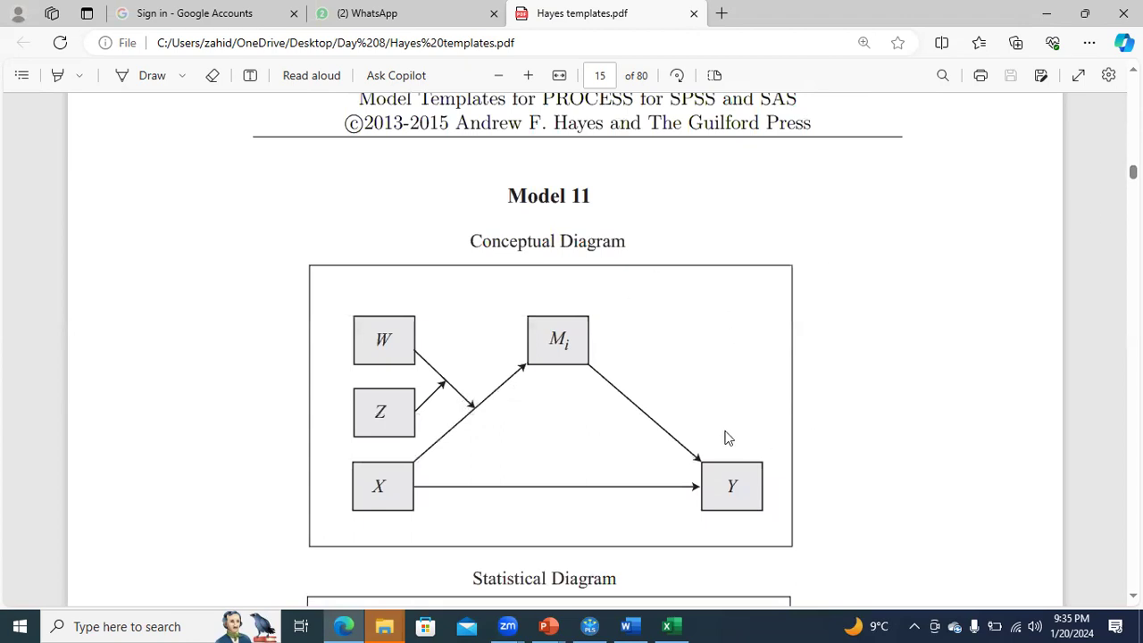
pyautogui.moveTo(589, 626)
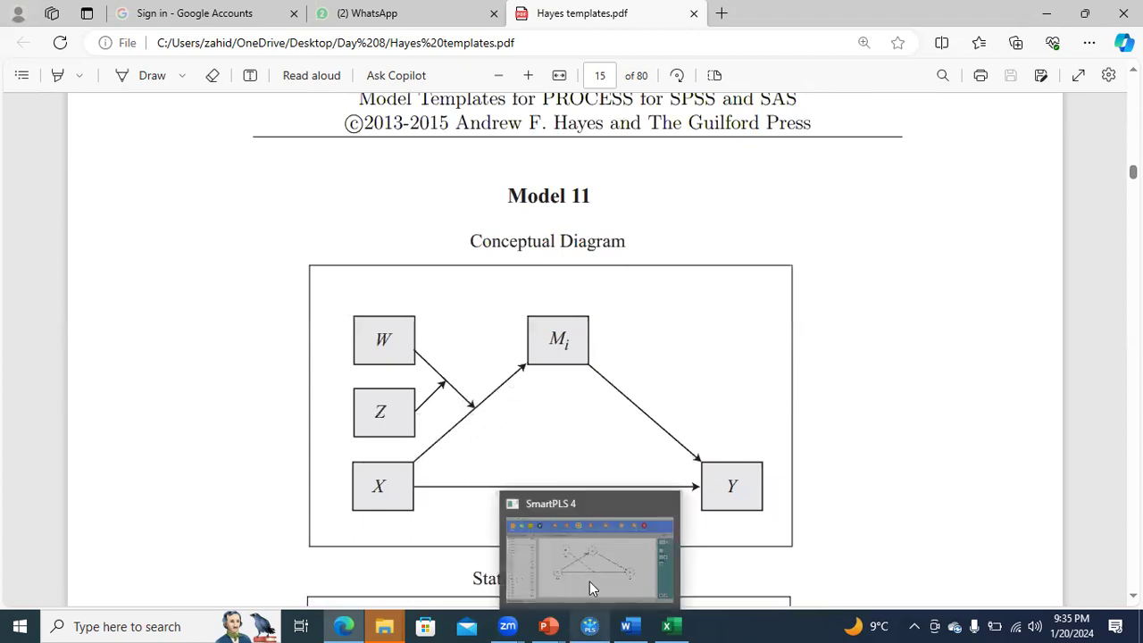
pyautogui.click(590, 581)
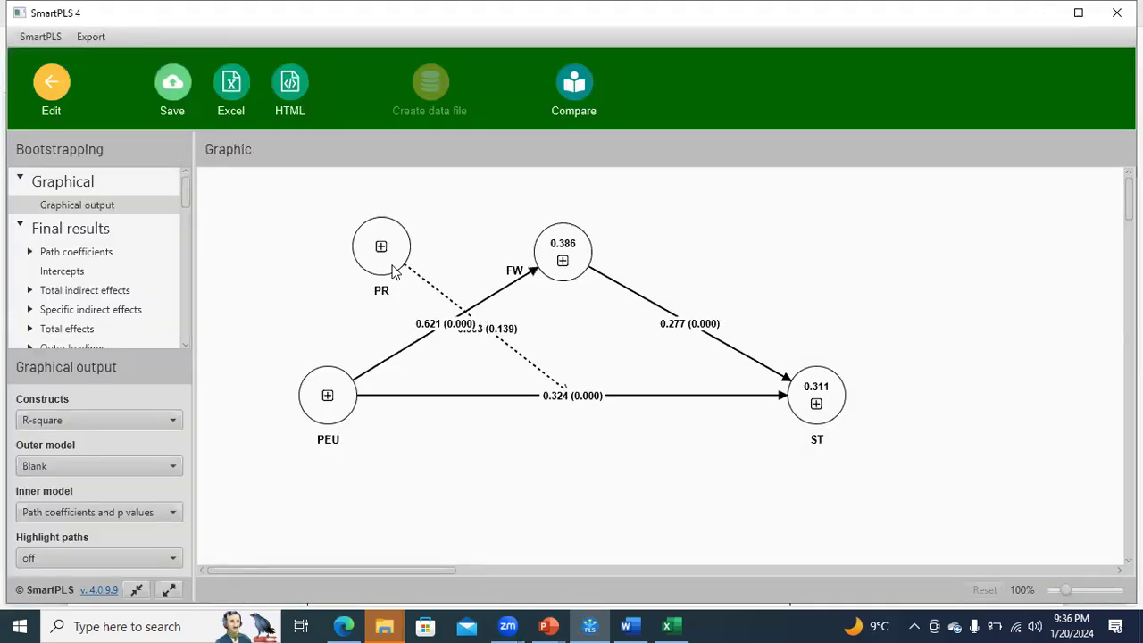
# Step: Move PR upward in the graphical output and place its moderation path value clear of the PEU to FW value
pyautogui.moveTo(407, 268)
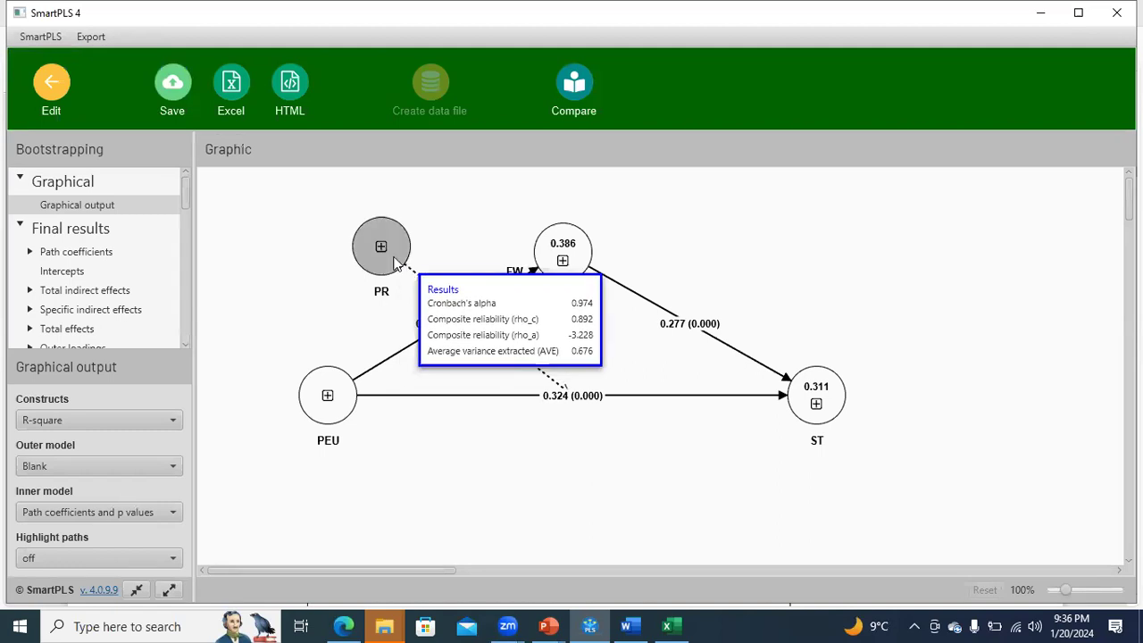
pyautogui.moveTo(407, 268); pyautogui.dragTo(432, 232)
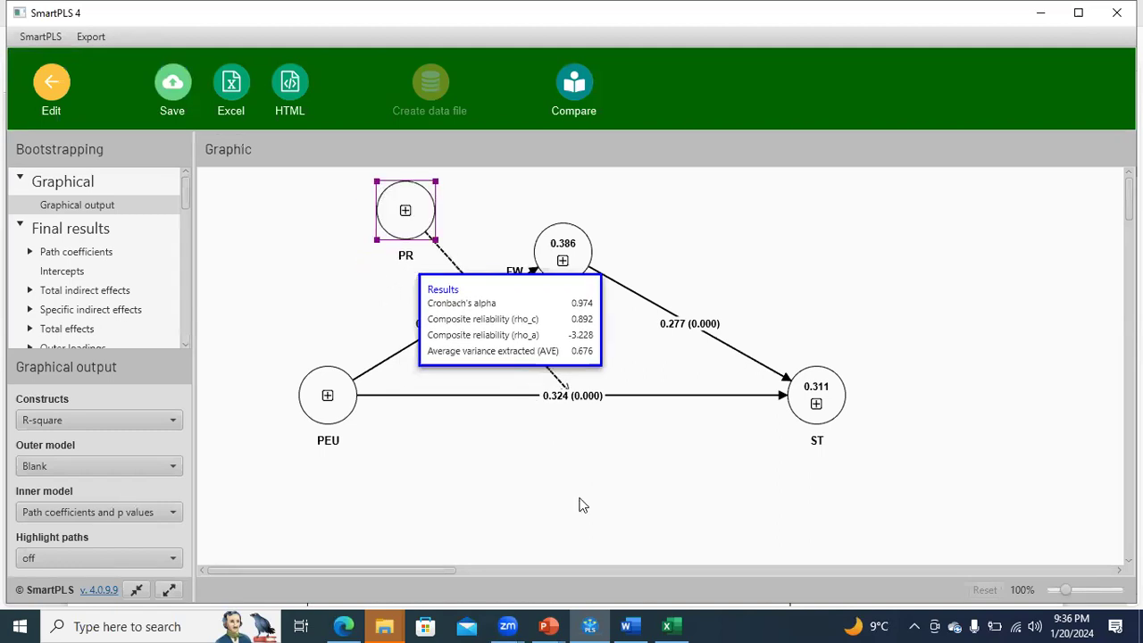
pyautogui.moveTo(425, 229)
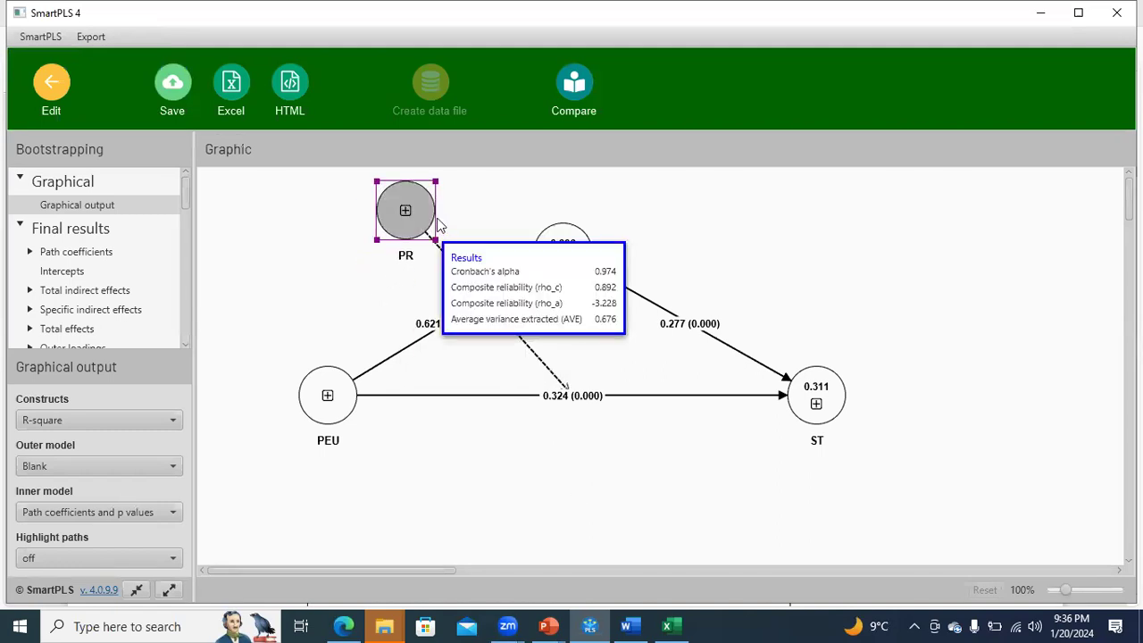
pyautogui.moveTo(432, 227); pyautogui.dragTo(448, 223)
pyautogui.moveTo(529, 322); pyautogui.dragTo(539, 397)
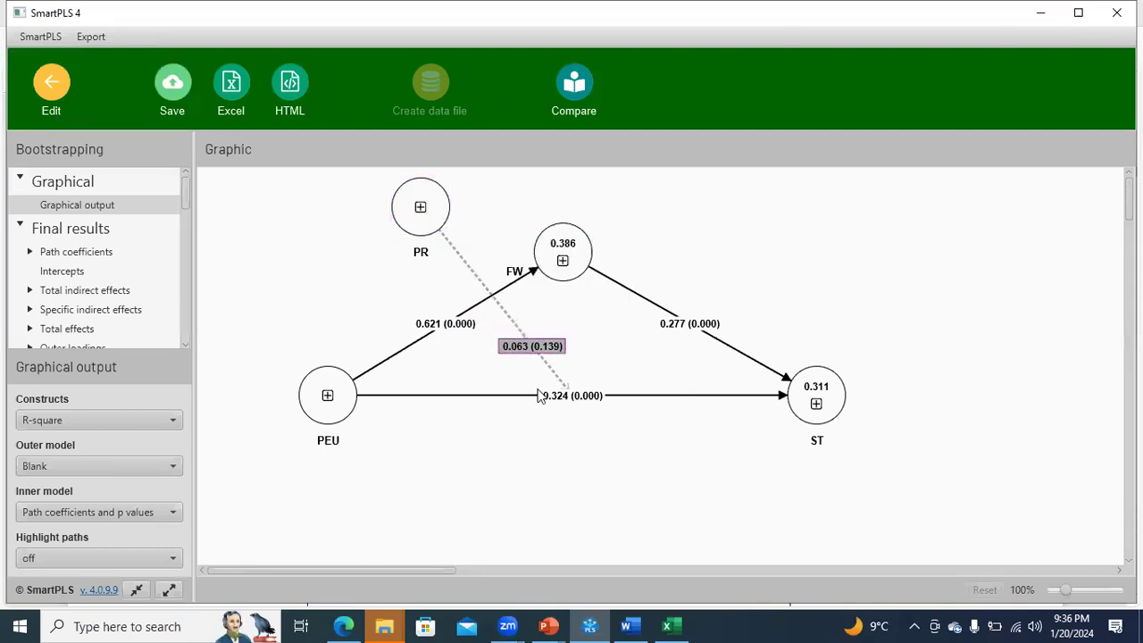
pyautogui.click(490, 452)
# Step: Review the path coefficients and specific indirect effects of the bootstrapping report, and reopen its graphical output
pyautogui.click(72, 252)
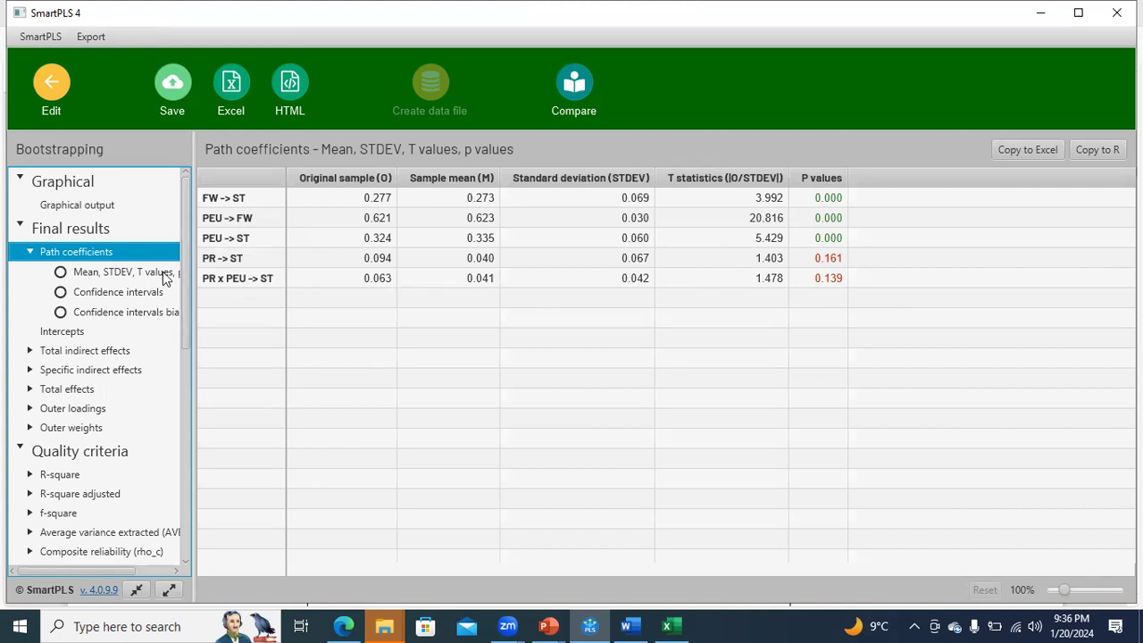
pyautogui.click(75, 371)
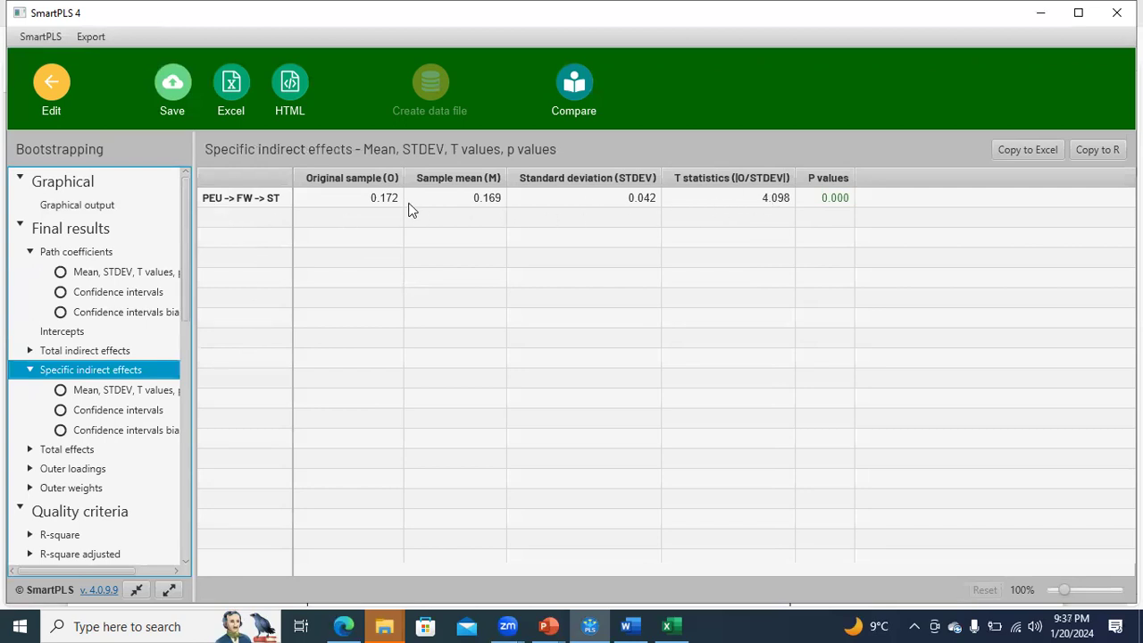
pyautogui.click(103, 207)
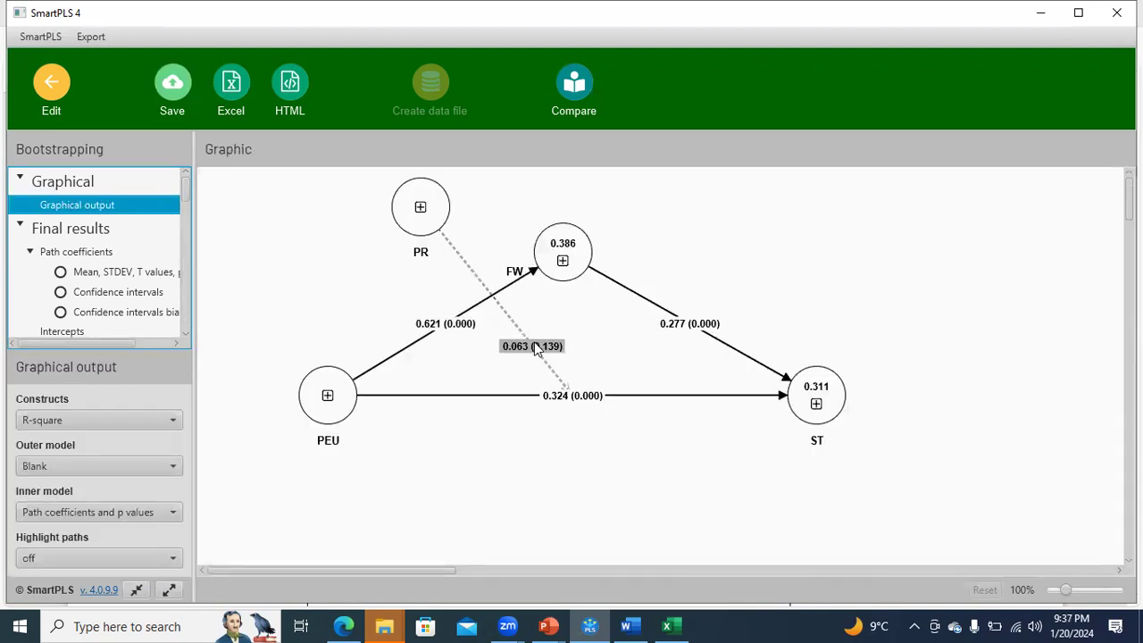
# Step: Return to the model editor, delete PR's moderating path on PEU to ST, and connect PR to the PEU to FW path instead
pyautogui.click(40, 91)
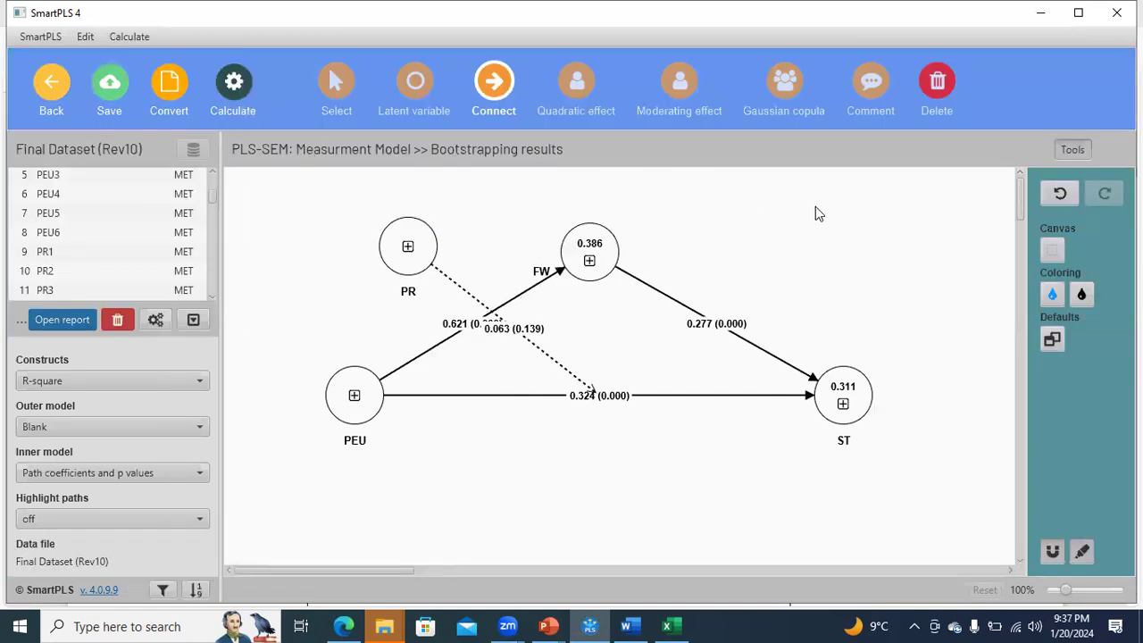
pyautogui.click(936, 89)
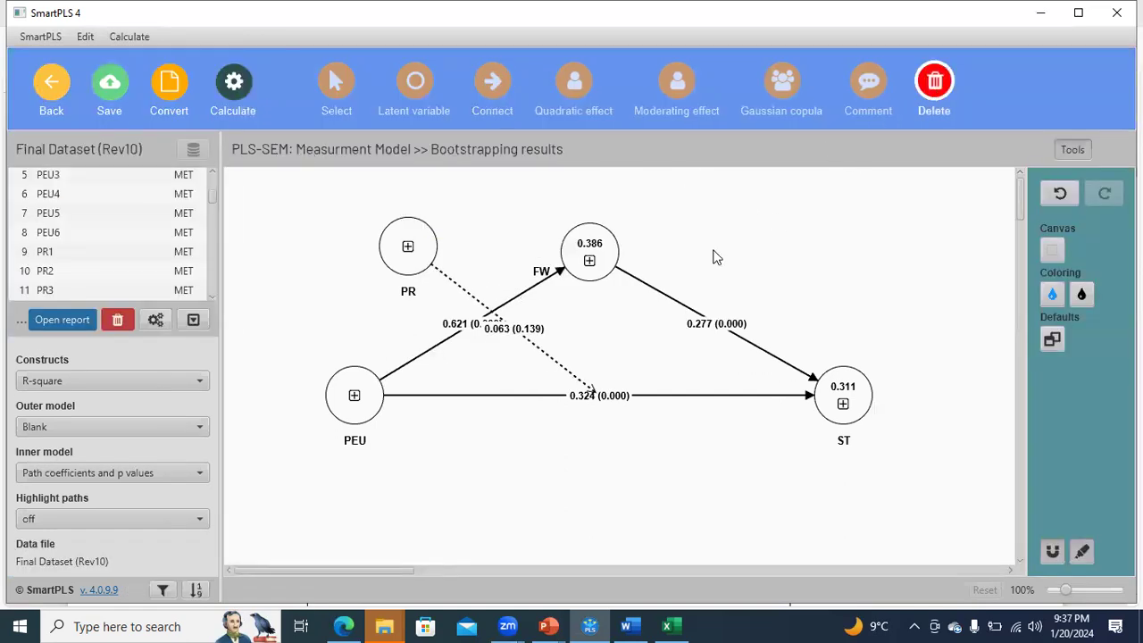
pyautogui.click(555, 364)
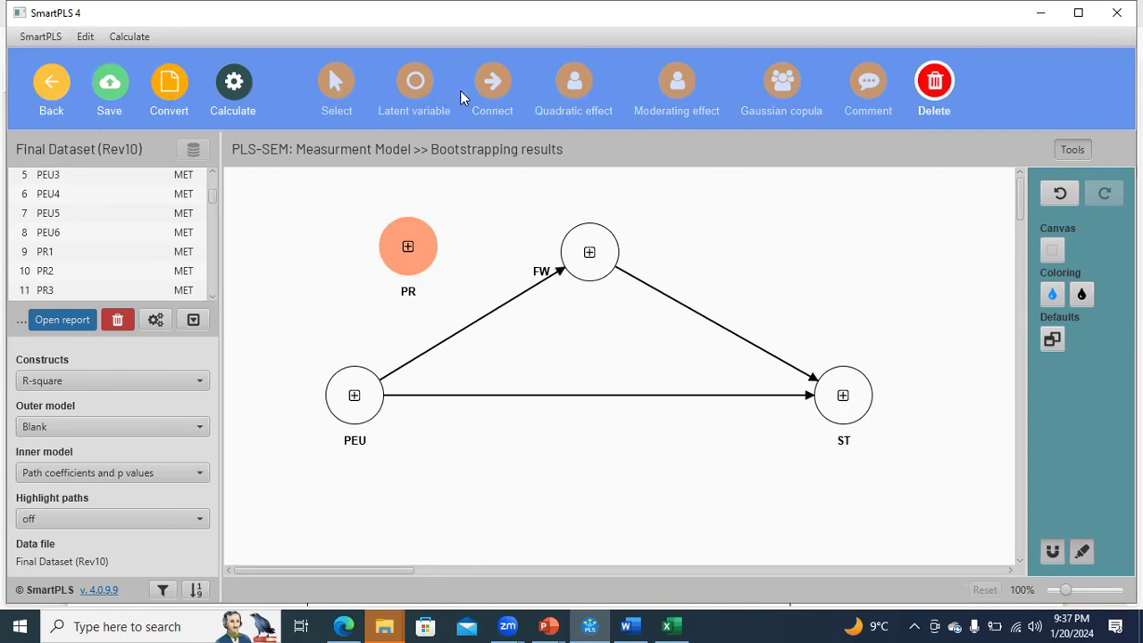
pyautogui.click(492, 82)
pyautogui.click(425, 272)
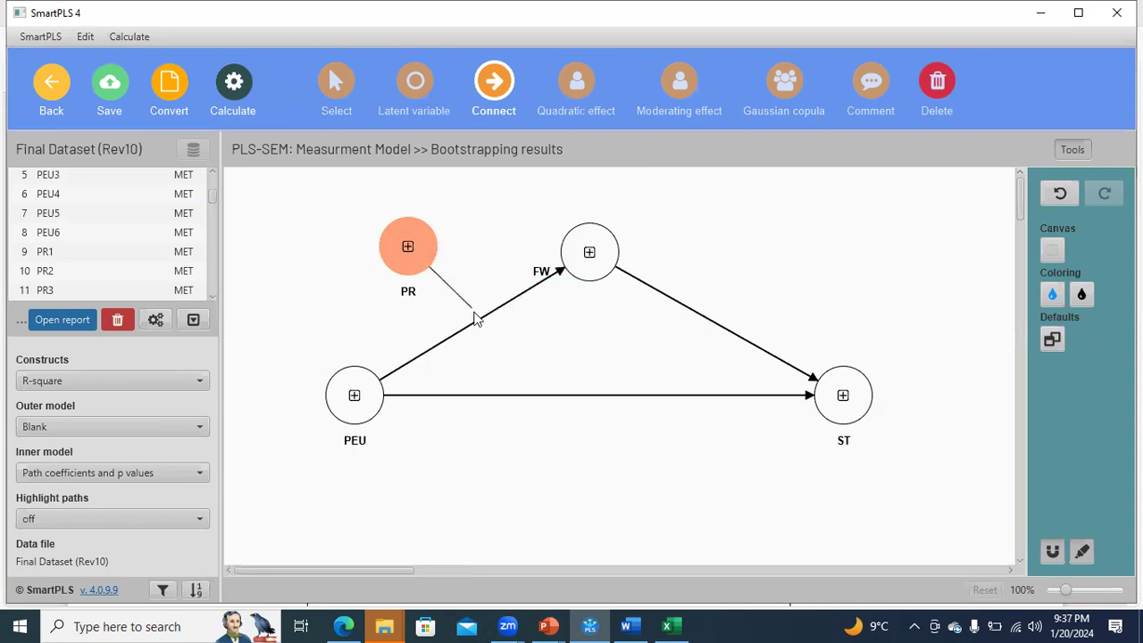
pyautogui.click(473, 323)
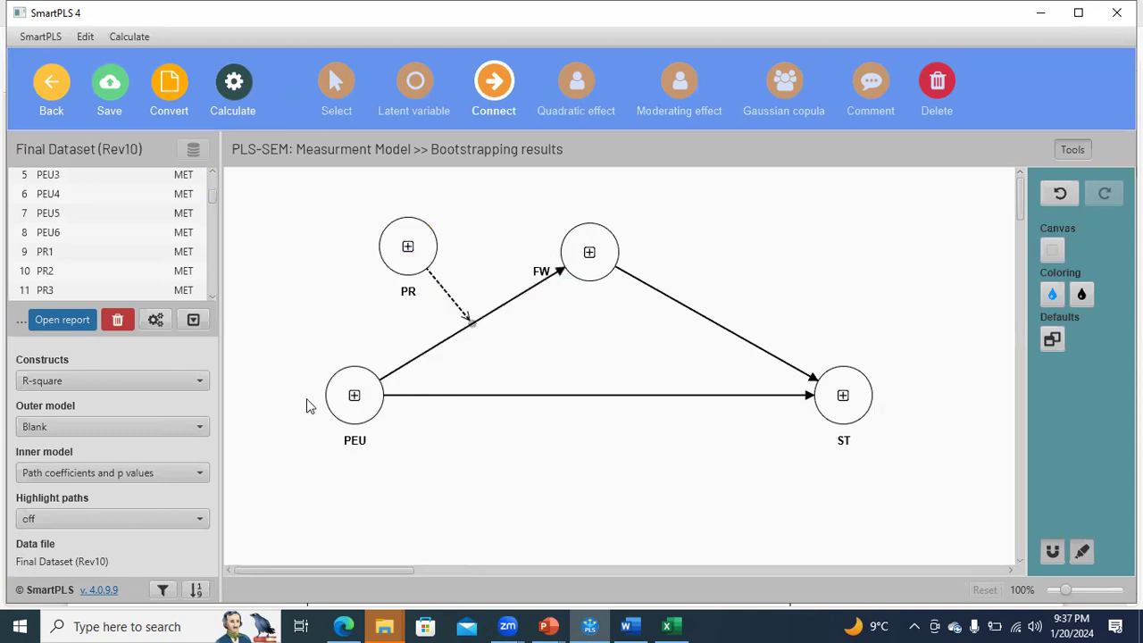
# Step: Bootstrap the revised model with 5000 subsamples and move PR in the graphical output away from its moderation path value
pyautogui.click(246, 112)
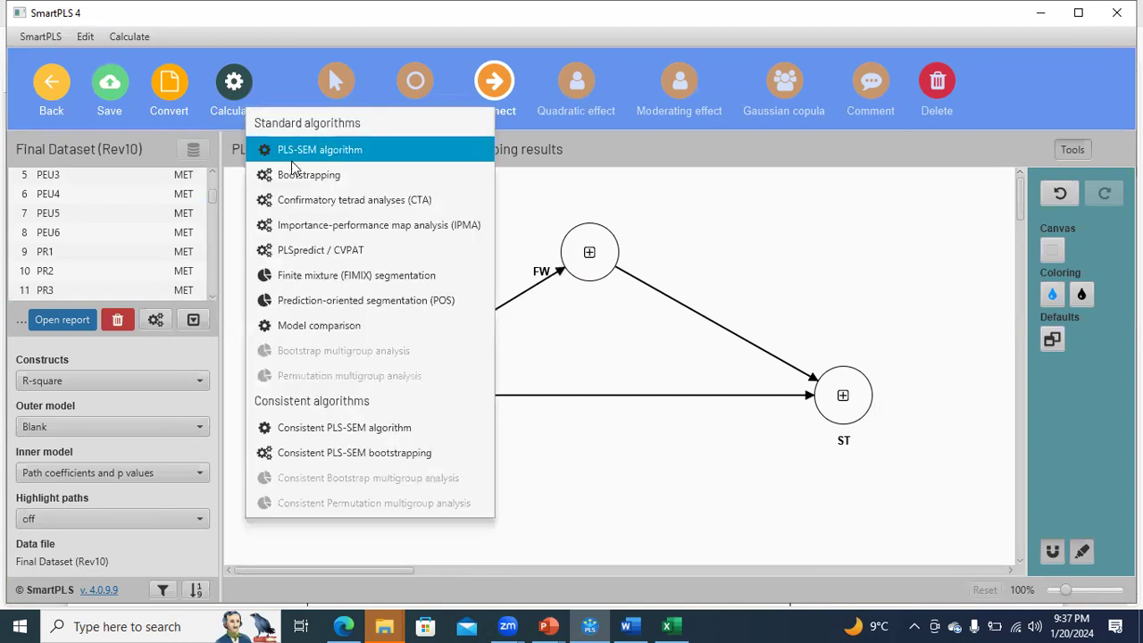
pyautogui.click(314, 179)
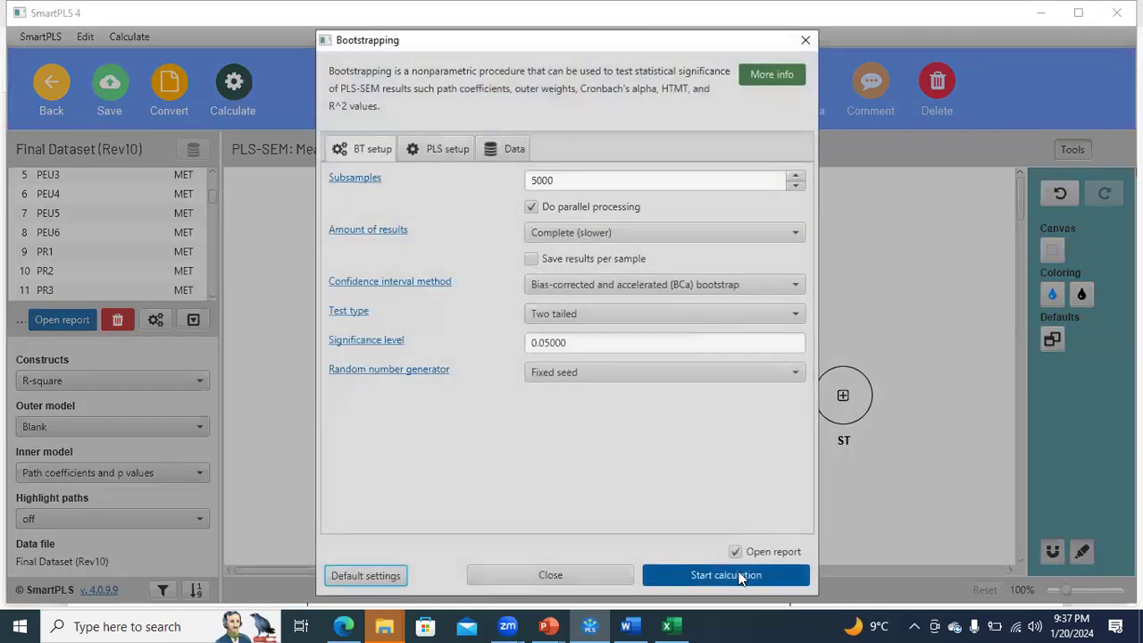
pyautogui.click(737, 575)
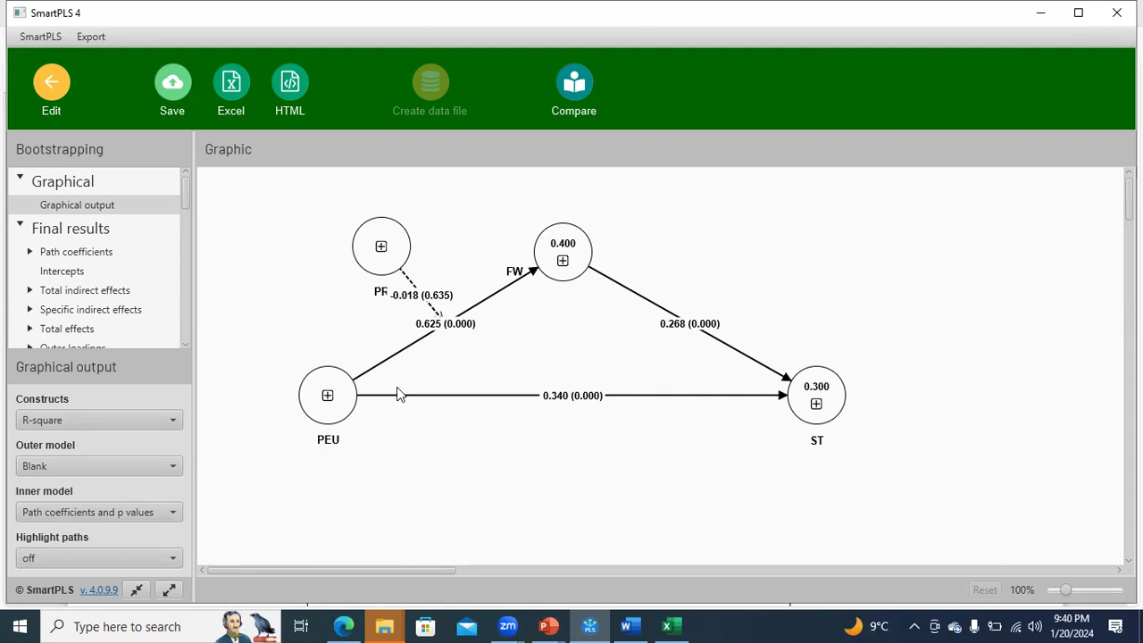
pyautogui.moveTo(399, 255); pyautogui.dragTo(359, 236)
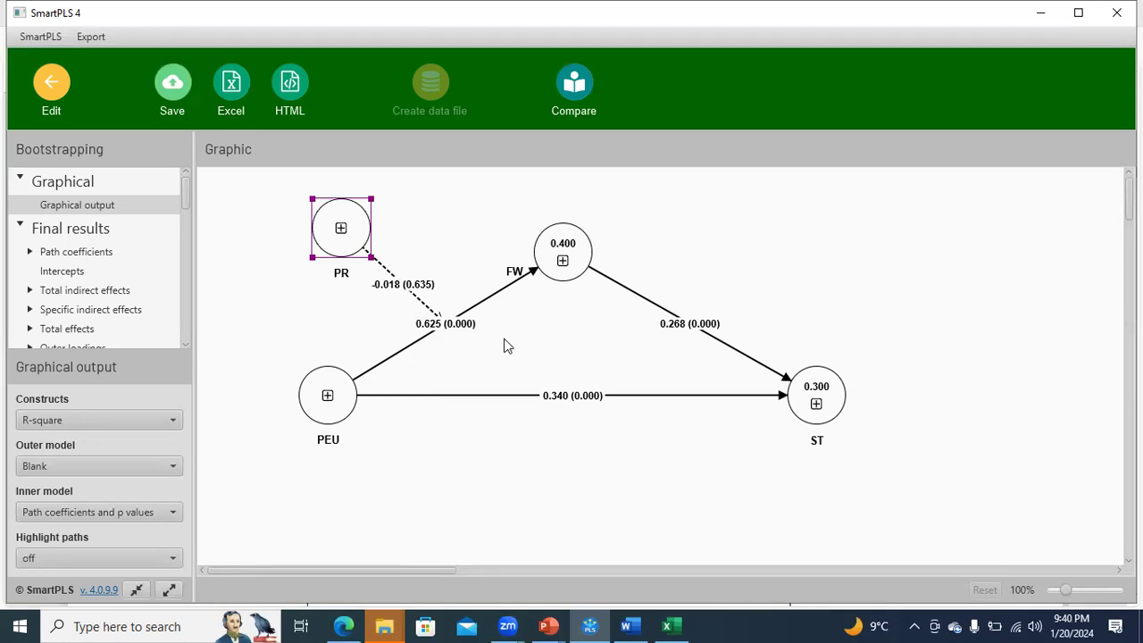
pyautogui.moveTo(529, 261)
# Step: Find the Model 7 conceptual diagram in the Hayes templates PDF in the browser, and return to the SmartPLS report
pyautogui.click(343, 626)
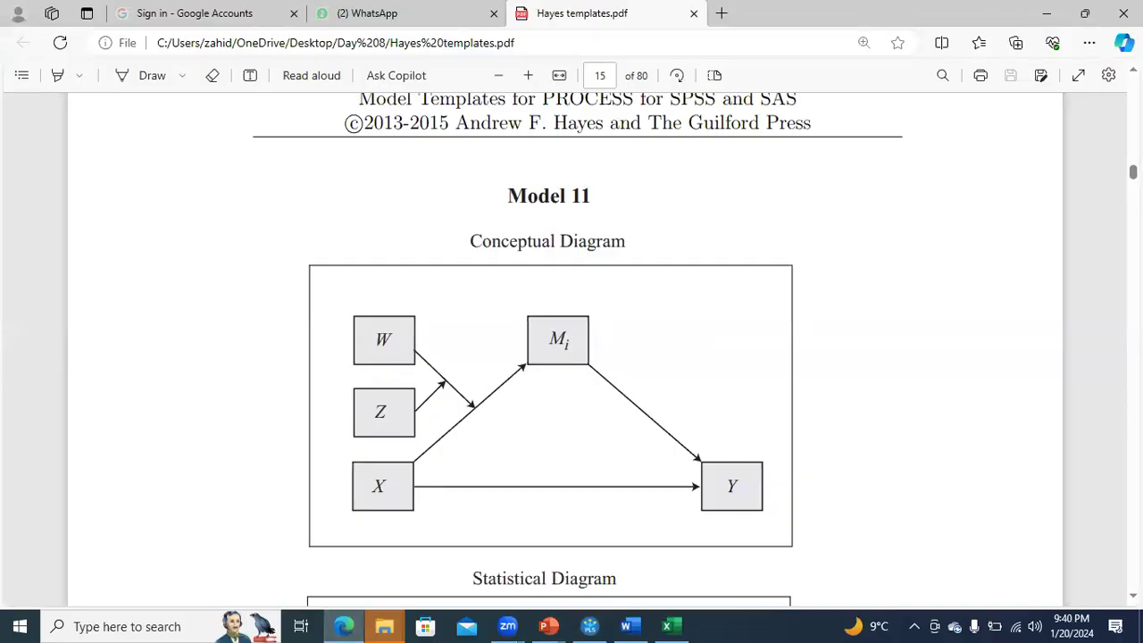
pyautogui.scroll(15, 565, 348)
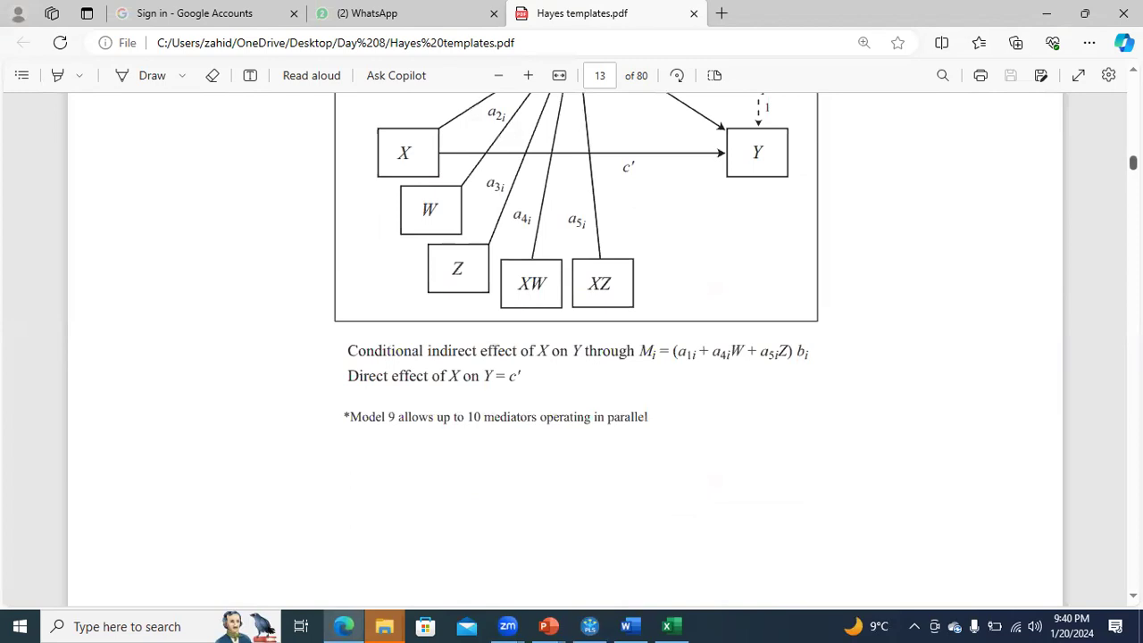
pyautogui.scroll(-4, 565, 348)
pyautogui.scroll(8, 565, 349)
pyautogui.scroll(12, 564, 348)
pyautogui.scroll(10, 564, 349)
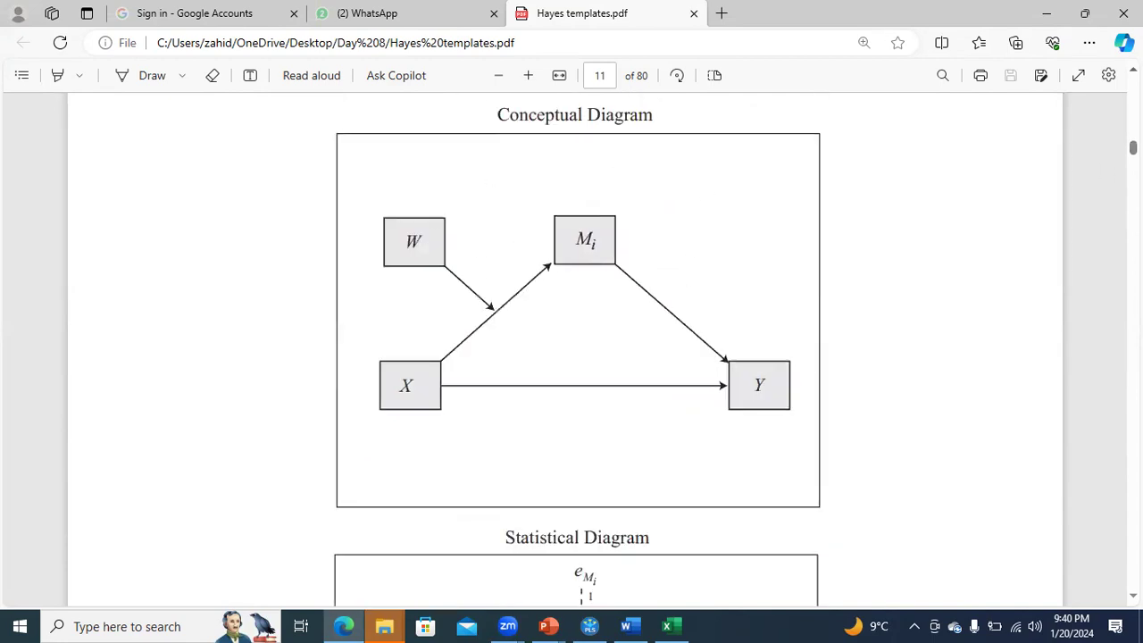
pyautogui.scroll(1, 577, 349)
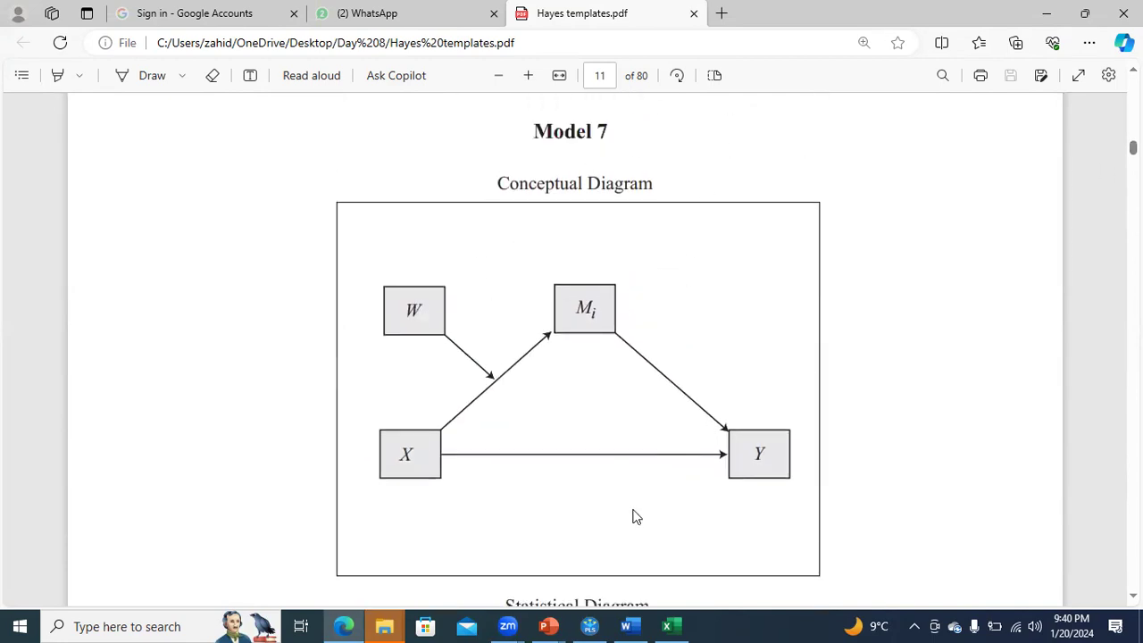
pyautogui.click(548, 626)
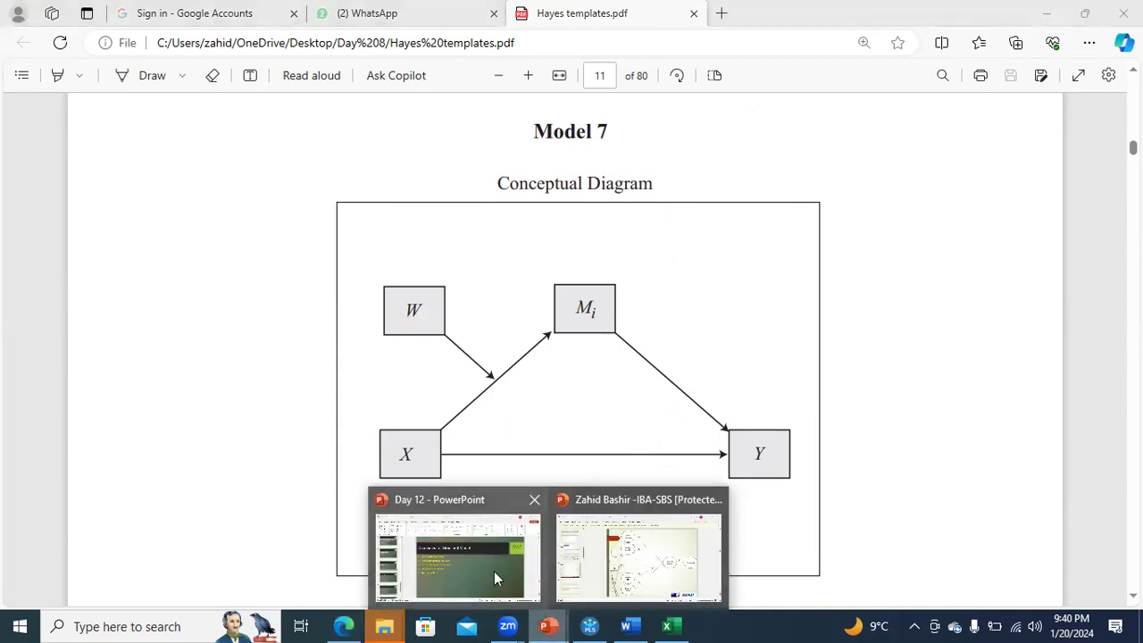
pyautogui.click(590, 626)
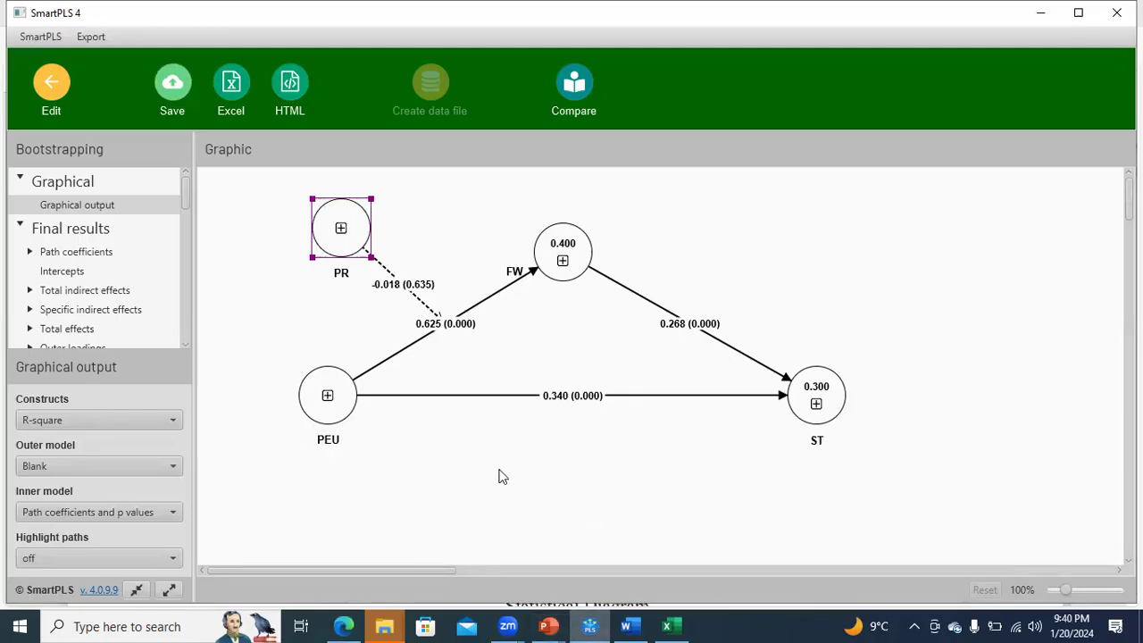
# Step: Review the path coefficients and specific indirect effects for the model with PR moderating PEU to FW
pyautogui.click(67, 253)
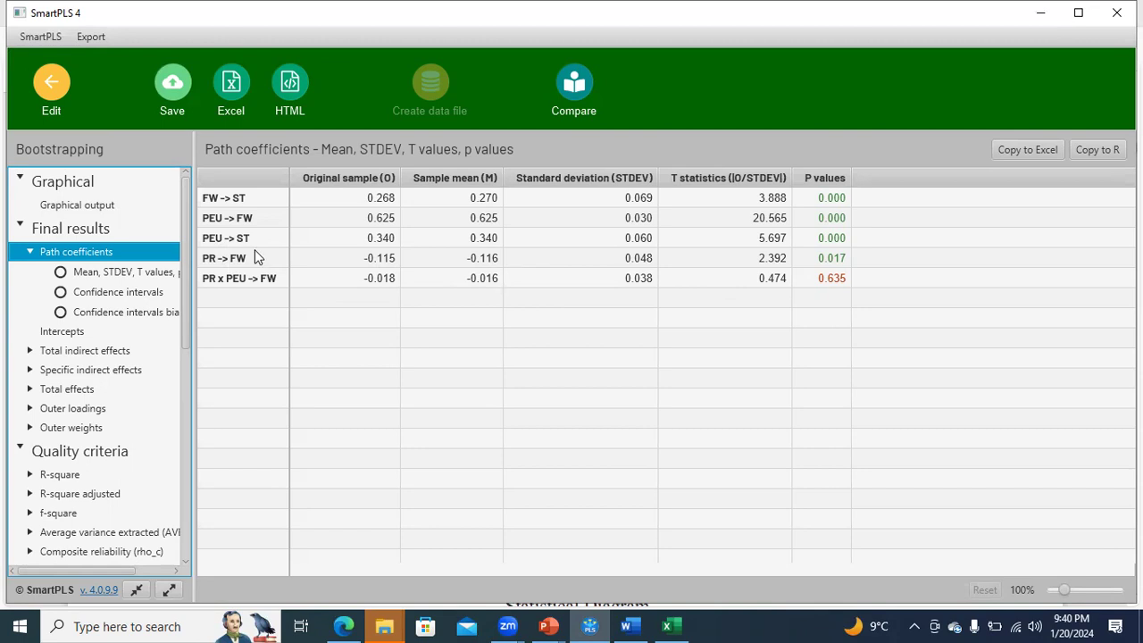
pyautogui.click(76, 372)
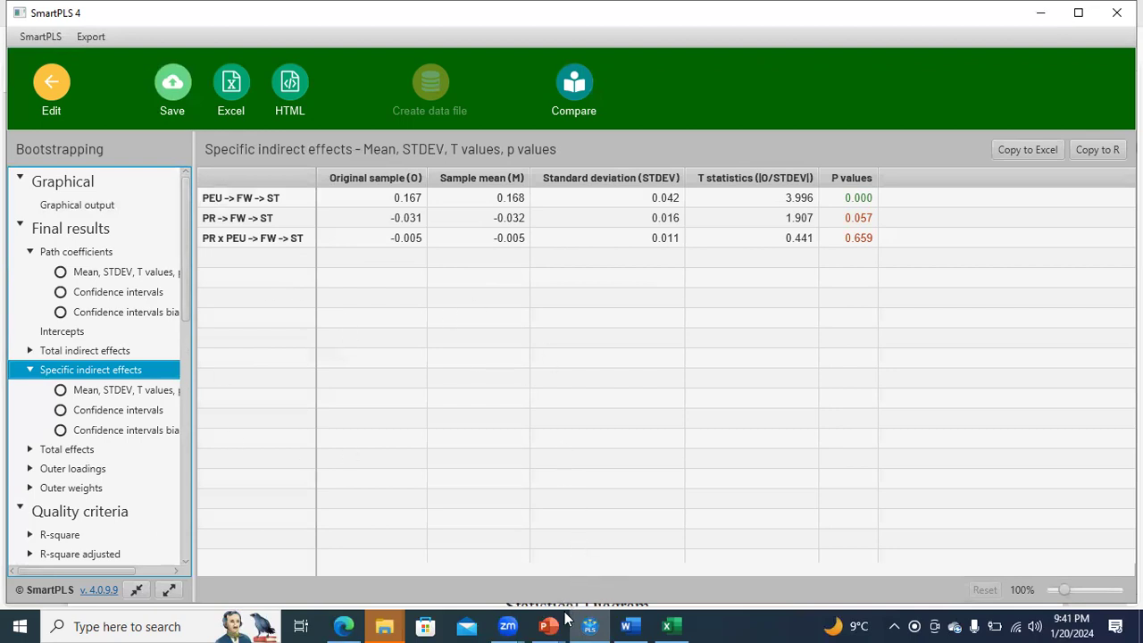
pyautogui.moveTo(511, 624)
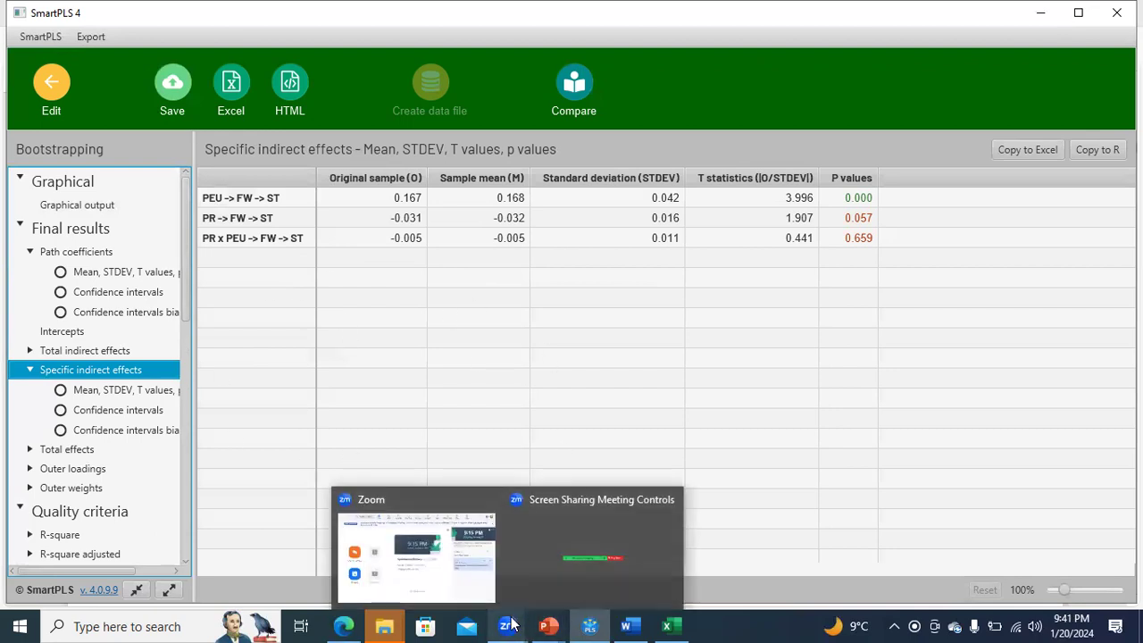
pyautogui.moveTo(609, 597)
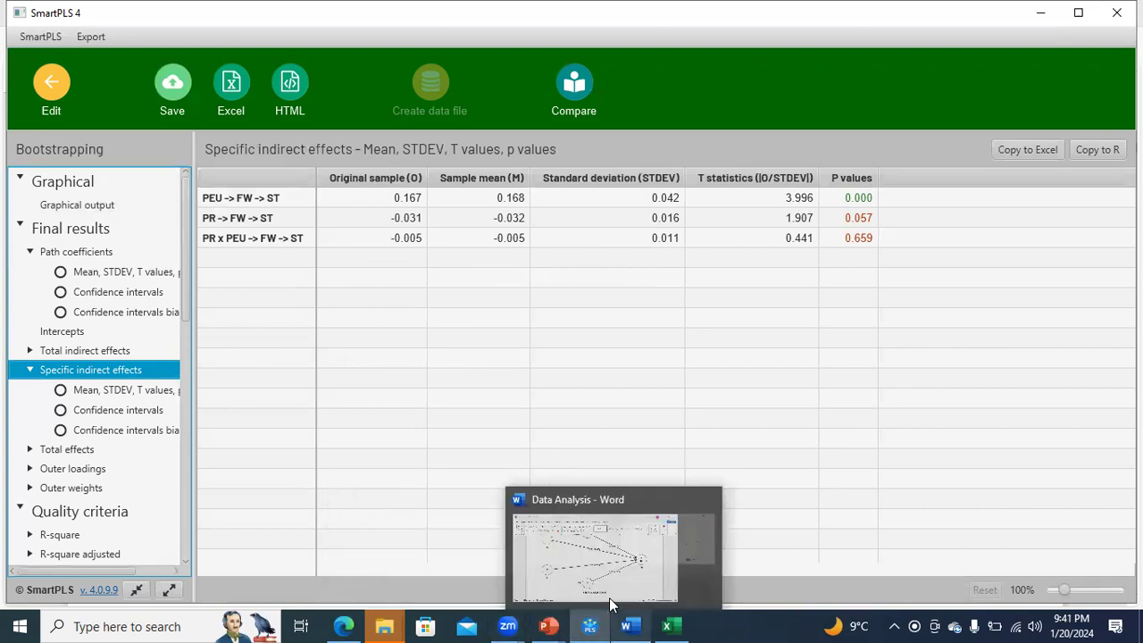
pyautogui.click(577, 30)
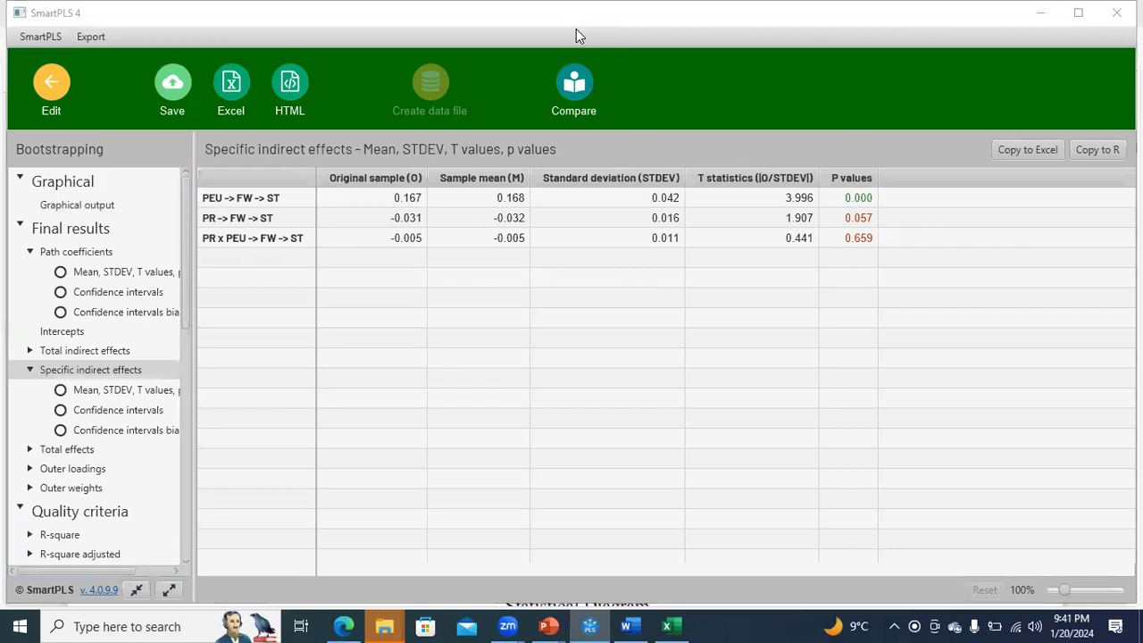